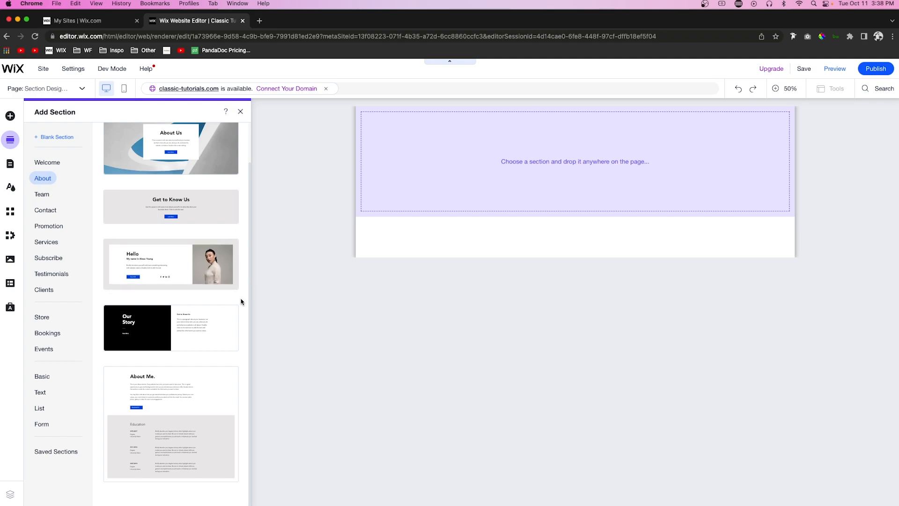
Step: Add the plain grey "Grow Your Vision" Welcome section to the empty page
{"action": "scroll", "coordinate": [242, 301], "scroll_direction": "up", "scroll_amount": 10}
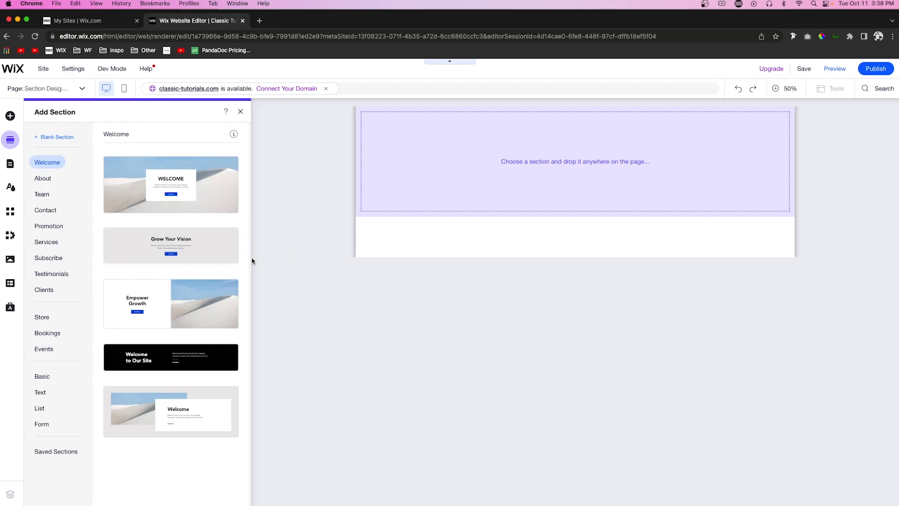
{"action": "left_click", "coordinate": [208, 252]}
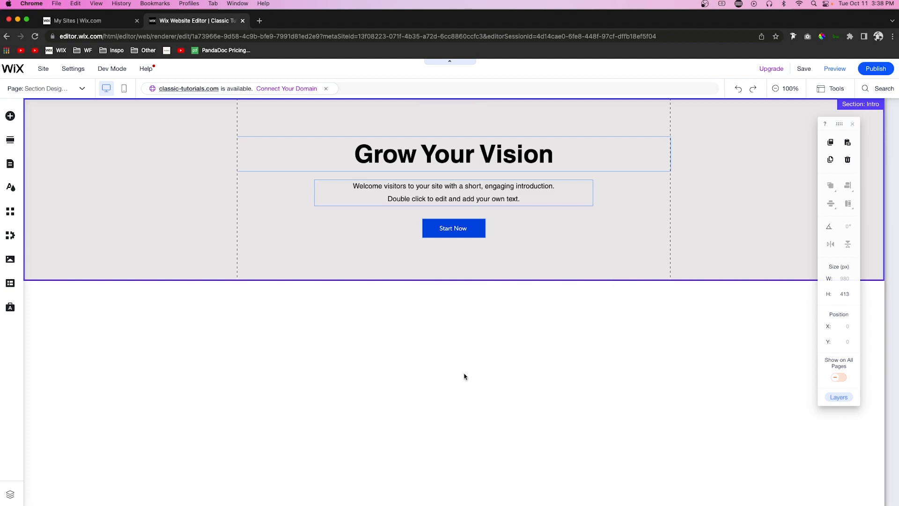
Step: Add the Basic ocean video section and move it down below the "Grow Your Vision" section
{"action": "left_click", "coordinate": [11, 140]}
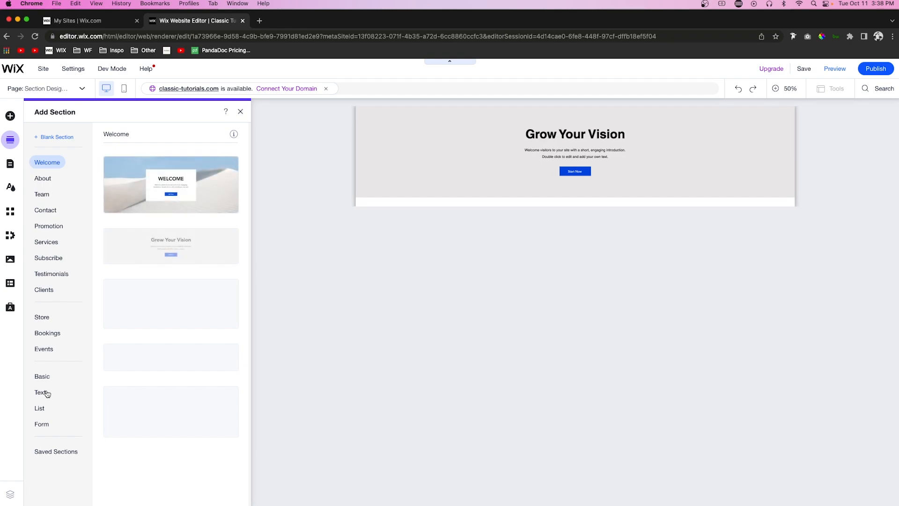
{"action": "left_click", "coordinate": [41, 377]}
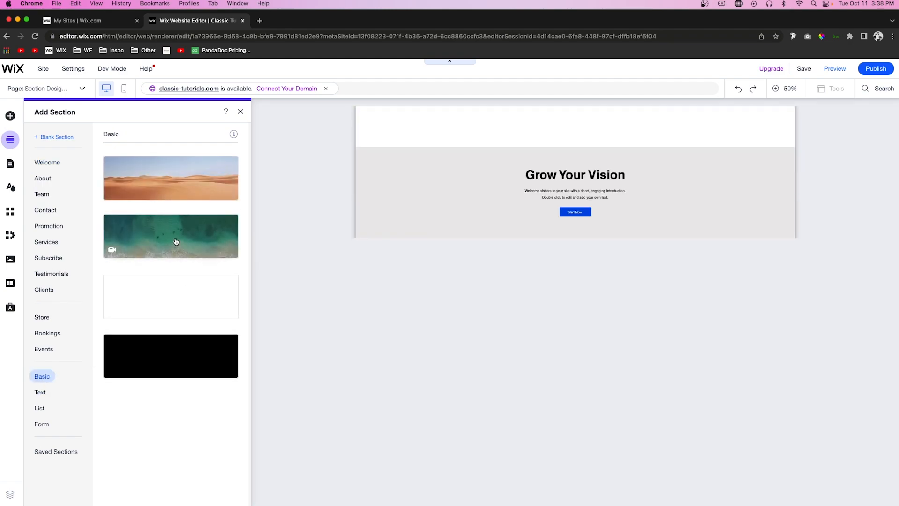
{"action": "left_click", "coordinate": [176, 242]}
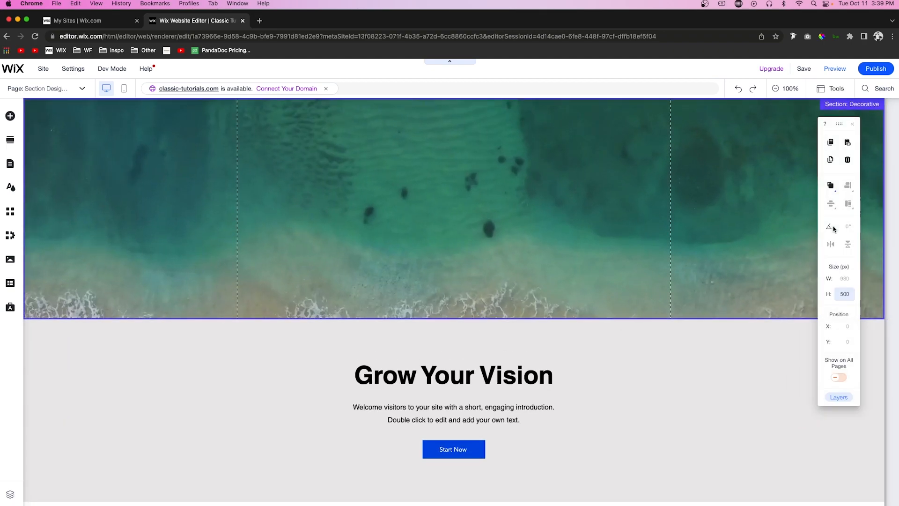
{"action": "left_click", "coordinate": [884, 201]}
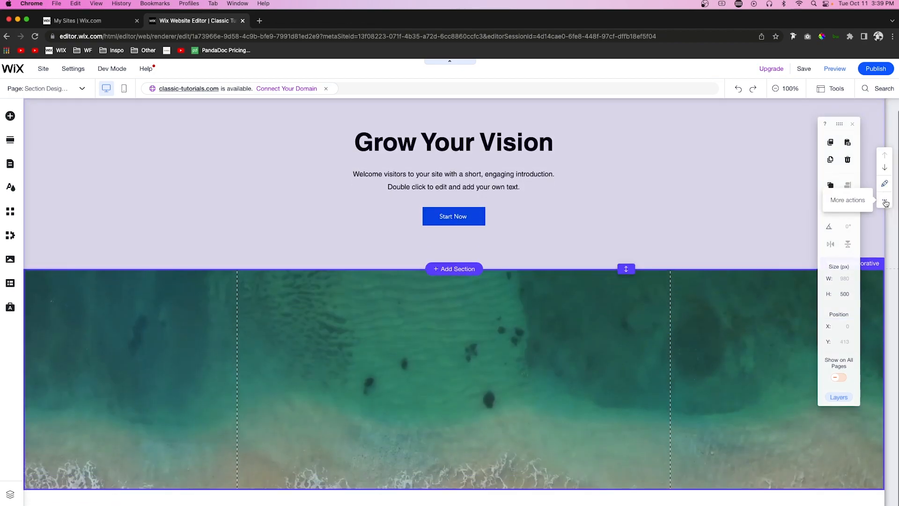
Step: Set the ocean video section's height to 800 px
{"action": "scroll", "coordinate": [513, 371], "scroll_direction": "up", "scroll_amount": 1}
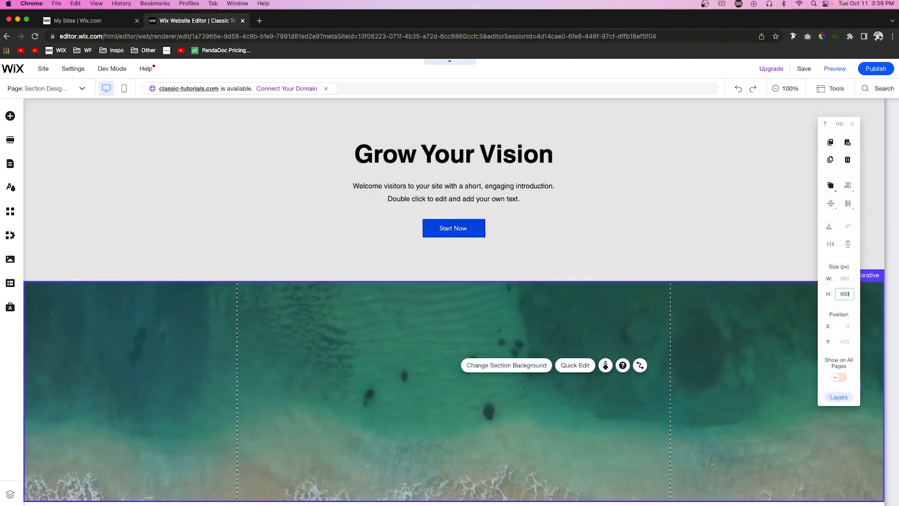
{"action": "left_click", "coordinate": [851, 296]}
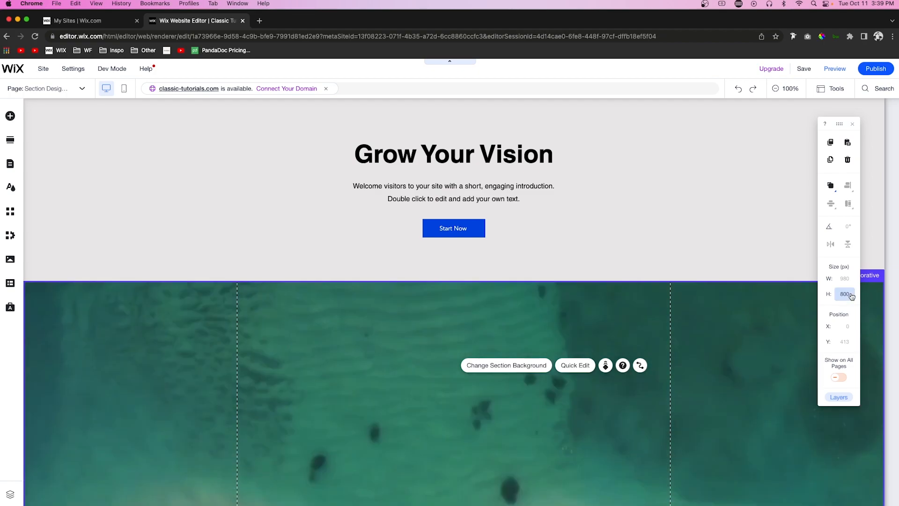
{"action": "scroll", "coordinate": [406, 264], "scroll_direction": "down", "scroll_amount": 3}
{"action": "scroll", "coordinate": [406, 264], "scroll_direction": "up", "scroll_amount": 3}
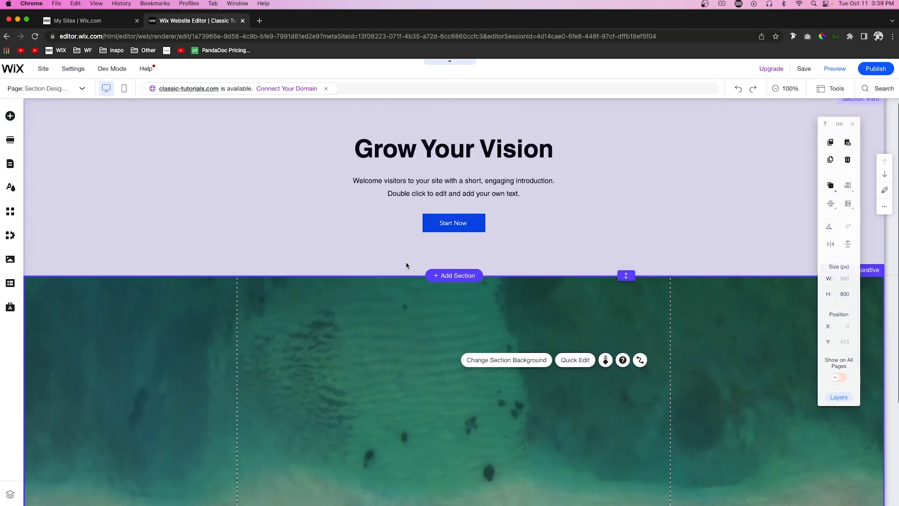
Step: Add the grey List section with four number columns below the ocean video section
{"action": "scroll", "coordinate": [406, 265], "scroll_direction": "down", "scroll_amount": 3}
{"action": "scroll", "coordinate": [451, 365], "scroll_direction": "up", "scroll_amount": 3}
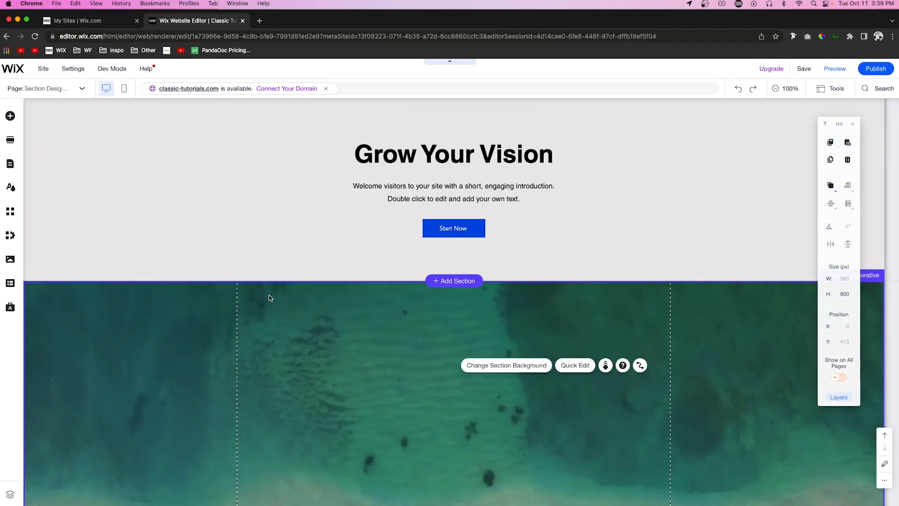
{"action": "scroll", "coordinate": [441, 318], "scroll_direction": "down", "scroll_amount": 3}
{"action": "scroll", "coordinate": [441, 318], "scroll_direction": "up", "scroll_amount": 3}
{"action": "scroll", "coordinate": [221, 204], "scroll_direction": "down", "scroll_amount": 3}
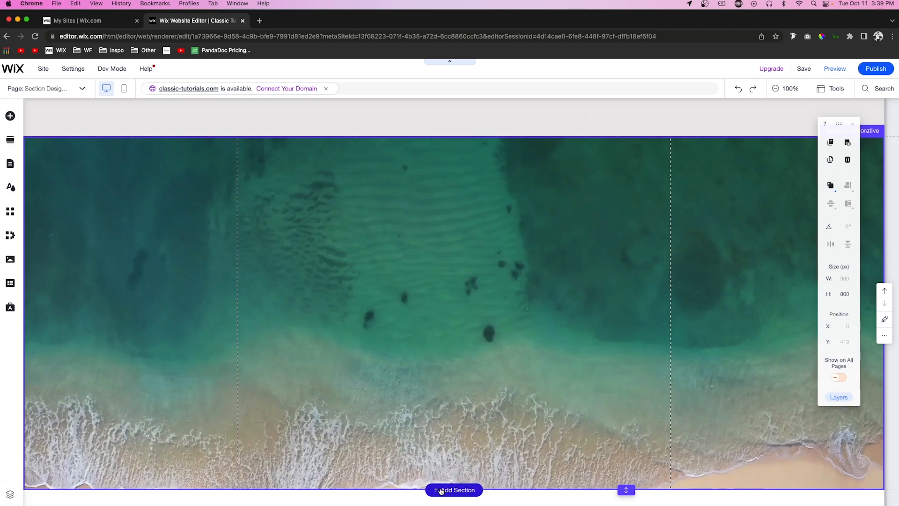
{"action": "left_click", "coordinate": [441, 490]}
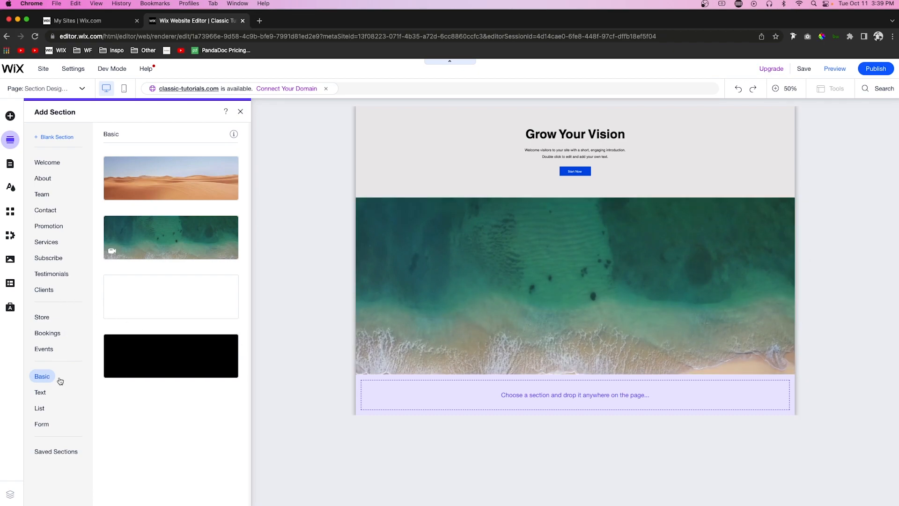
{"action": "left_click", "coordinate": [39, 408]}
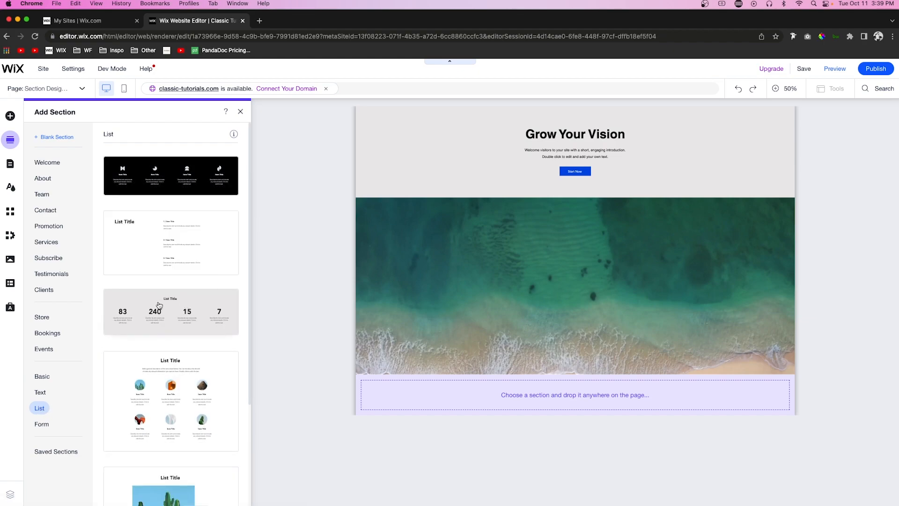
{"action": "left_click_drag", "start_coordinate": [153, 303], "coordinate": [554, 395]}
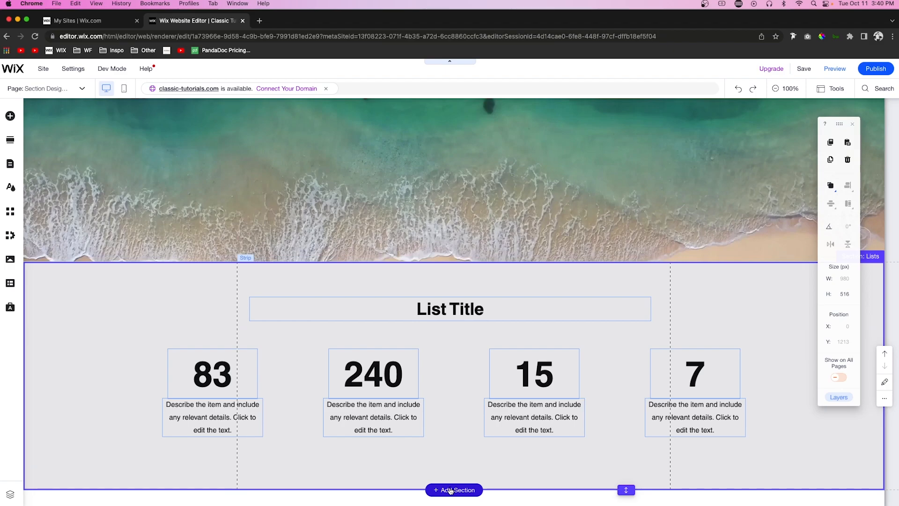
Step: Look through the About designs, and add the white Text section with a title beside two paragraphs below the list section
{"action": "left_click", "coordinate": [451, 490]}
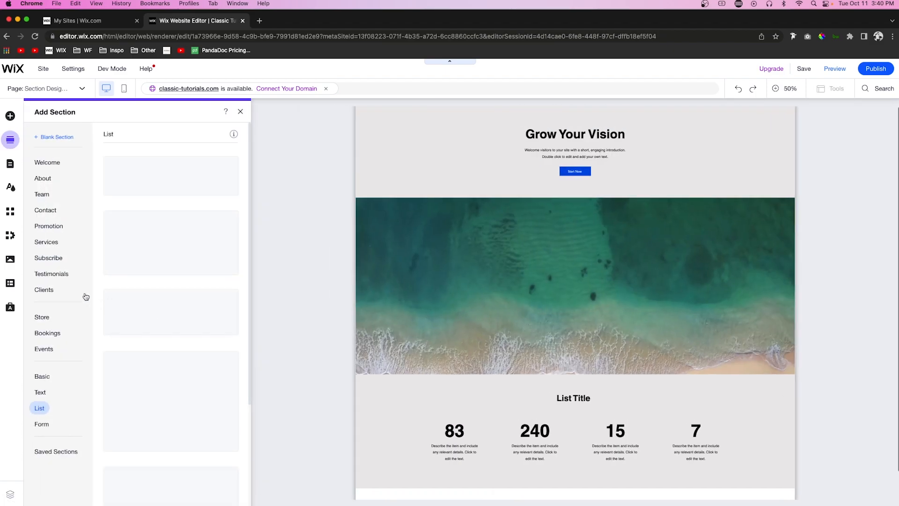
{"action": "left_click", "coordinate": [43, 184]}
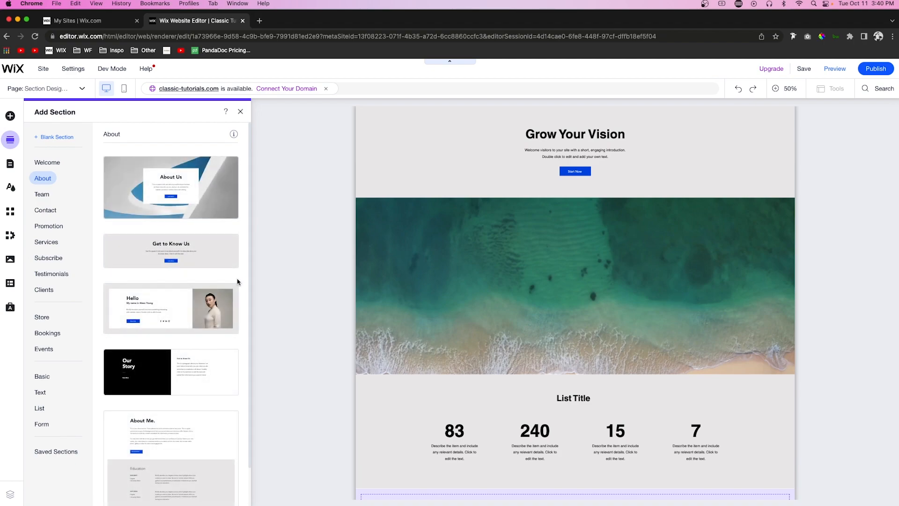
{"action": "scroll", "coordinate": [217, 319], "scroll_direction": "down", "scroll_amount": 2}
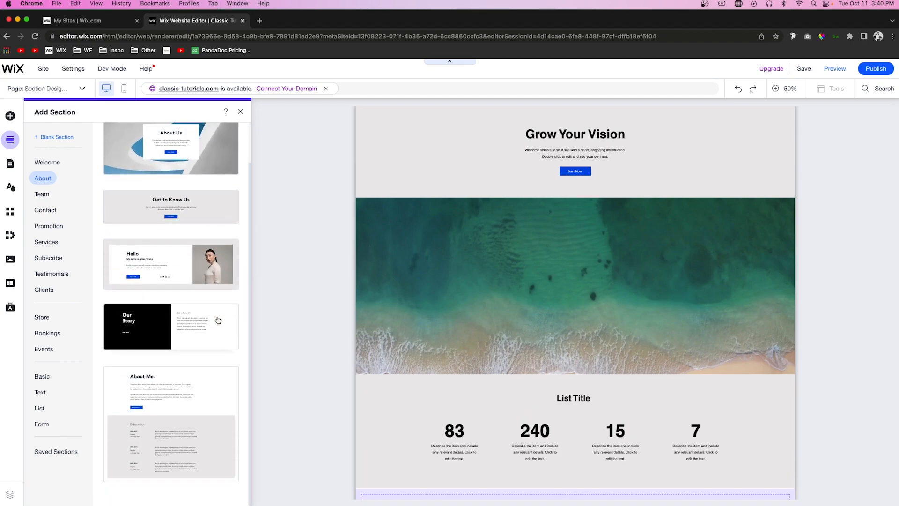
{"action": "scroll", "coordinate": [197, 350], "scroll_direction": "up", "scroll_amount": 2}
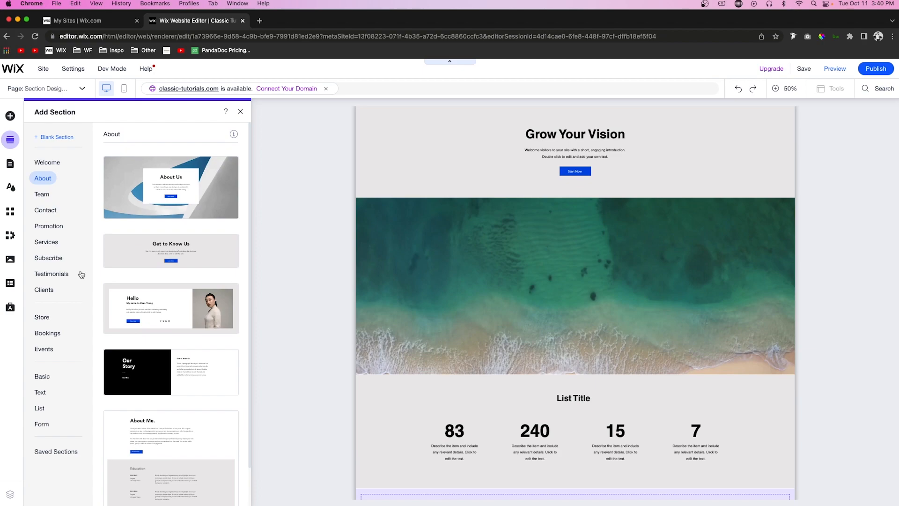
{"action": "left_click", "coordinate": [40, 395]}
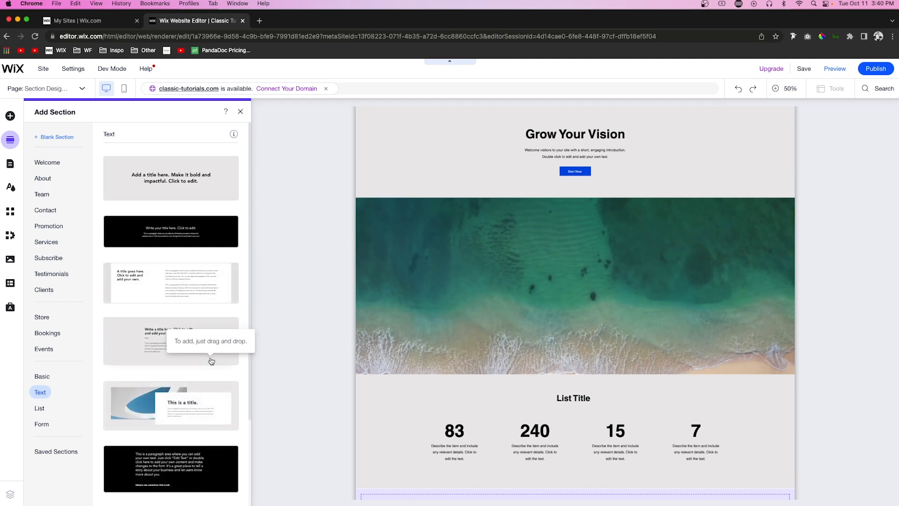
{"action": "left_click", "coordinate": [148, 298]}
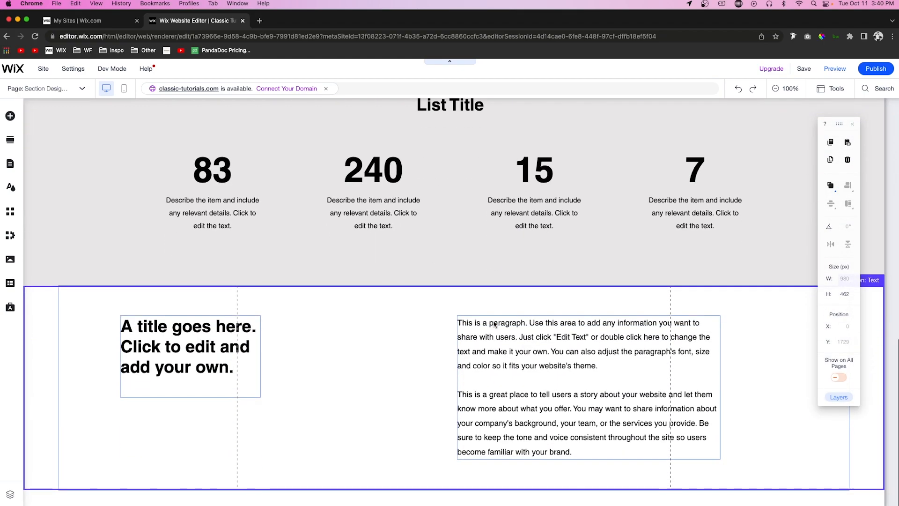
{"action": "left_click", "coordinate": [349, 381]}
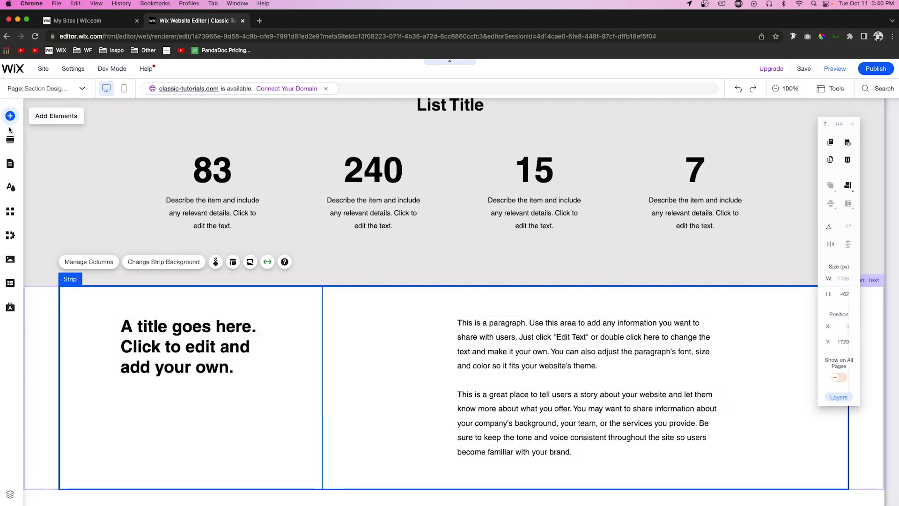
Step: Add the Services section with four image cards in a row and move it down below the text section
{"action": "left_click", "coordinate": [10, 139]}
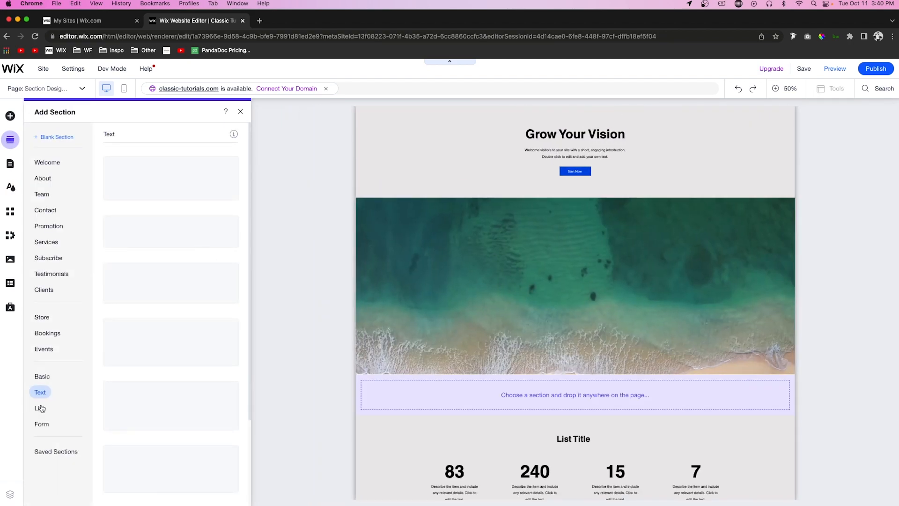
{"action": "left_click", "coordinate": [40, 408]}
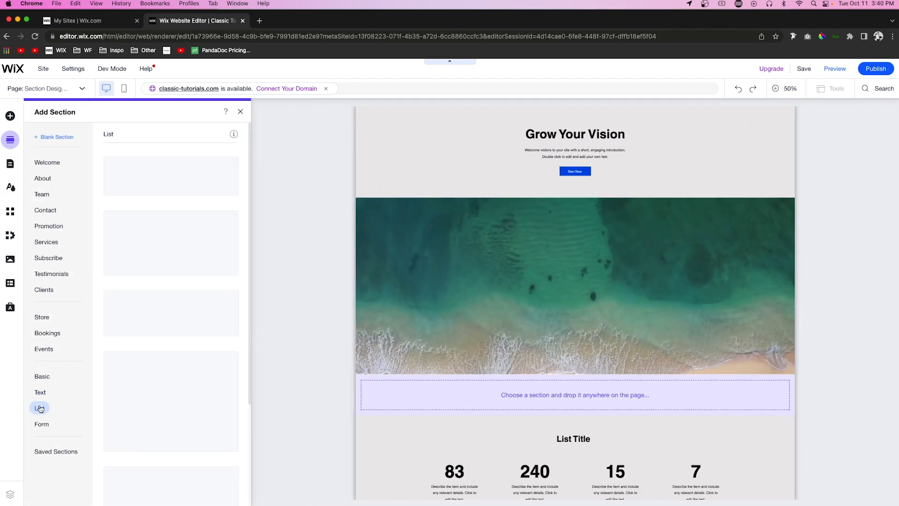
{"action": "scroll", "coordinate": [184, 266], "scroll_direction": "down", "scroll_amount": 3}
{"action": "scroll", "coordinate": [184, 264], "scroll_direction": "up", "scroll_amount": 5}
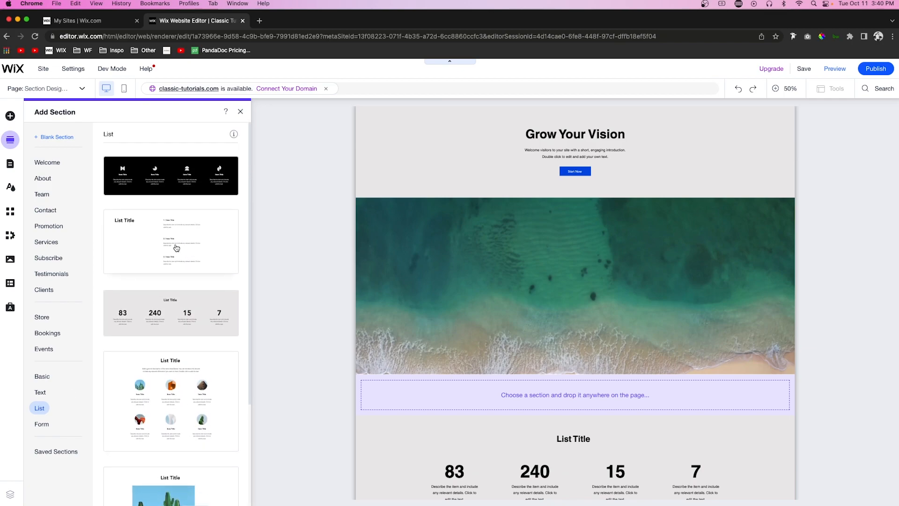
{"action": "left_click", "coordinate": [46, 242]}
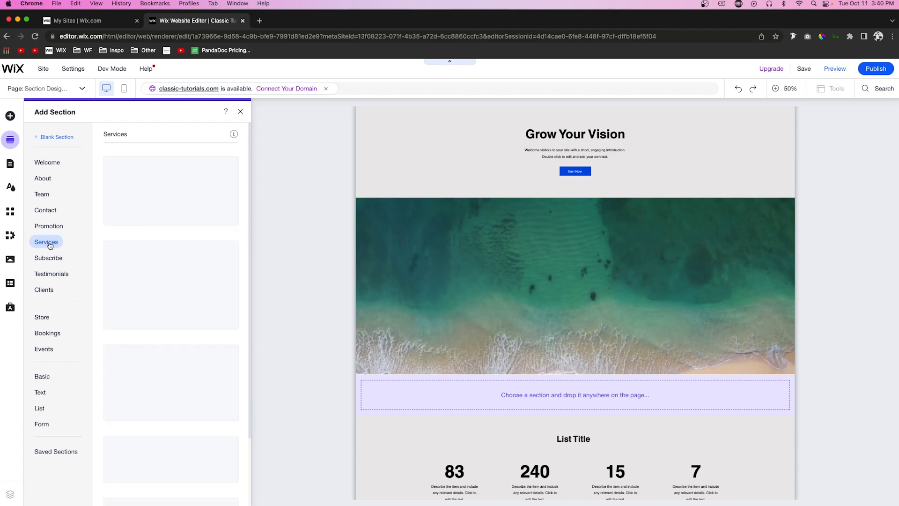
{"action": "scroll", "coordinate": [238, 232], "scroll_direction": "down", "scroll_amount": 3}
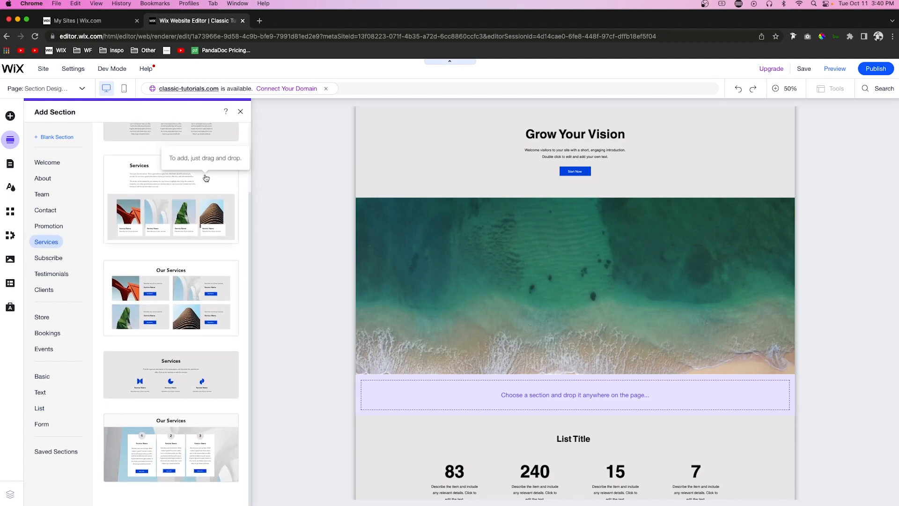
{"action": "left_click_drag", "start_coordinate": [205, 178], "coordinate": [424, 394]}
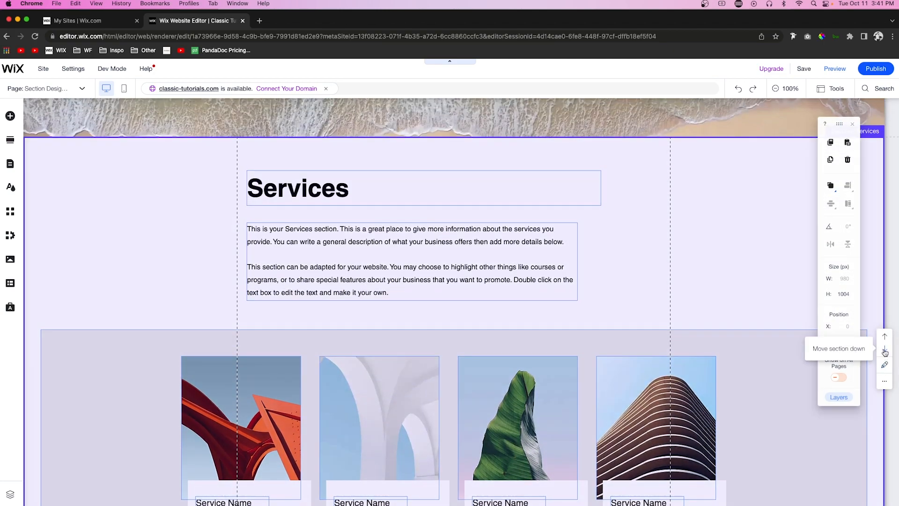
{"action": "left_click", "coordinate": [884, 352]}
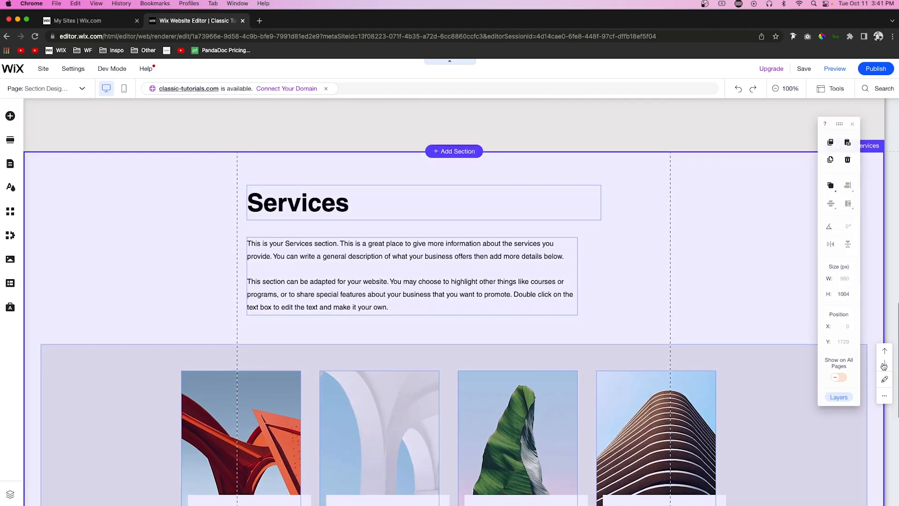
{"action": "left_click", "coordinate": [884, 365]}
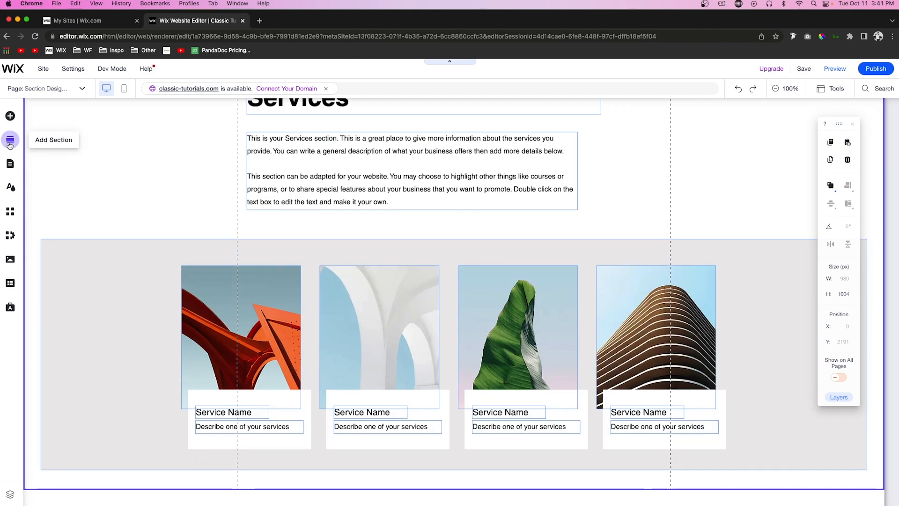
Step: Add the "Working With the Best Clients and Partners" Clients section with six logos and move it down below the Services section
{"action": "left_click", "coordinate": [10, 143]}
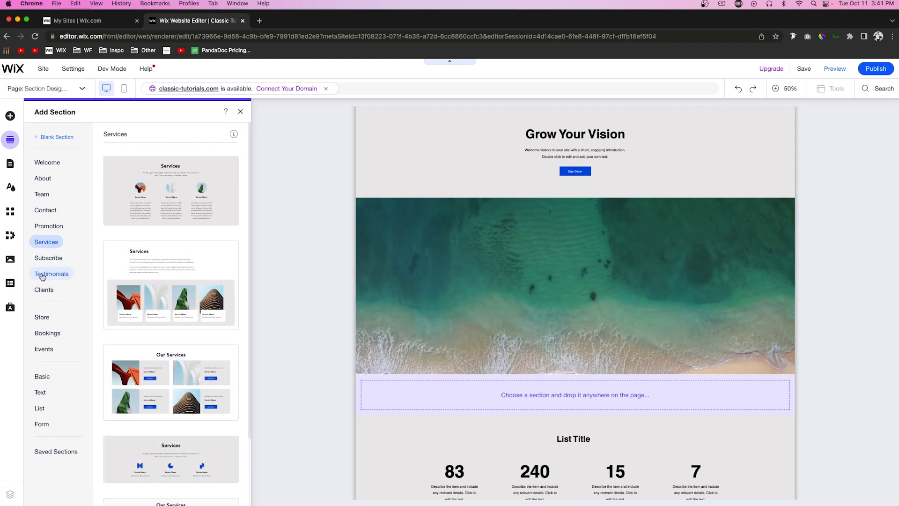
{"action": "left_click", "coordinate": [43, 290]}
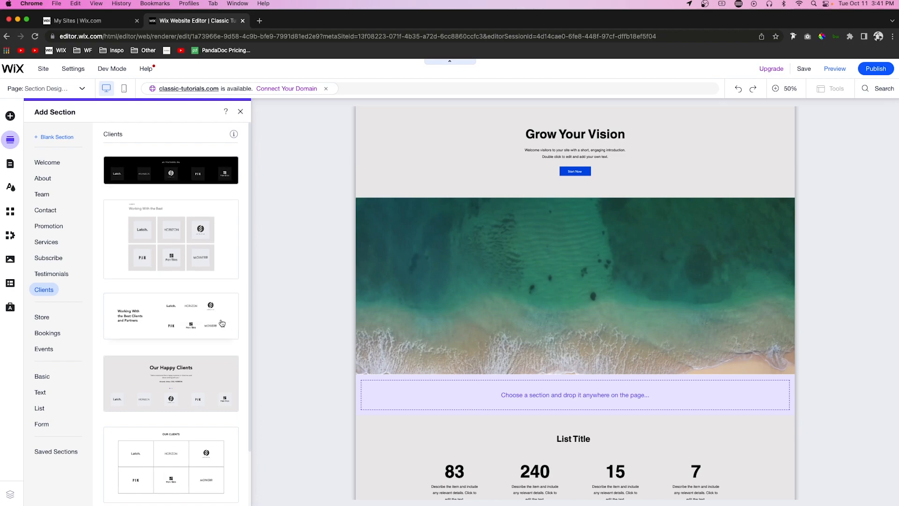
{"action": "scroll", "coordinate": [531, 321], "scroll_direction": "down", "scroll_amount": 10}
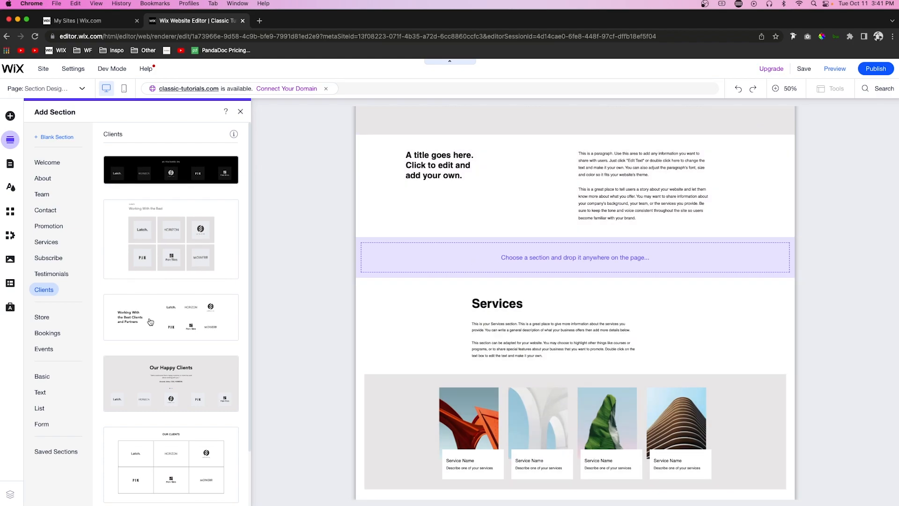
{"action": "left_click_drag", "start_coordinate": [133, 318], "coordinate": [475, 265]}
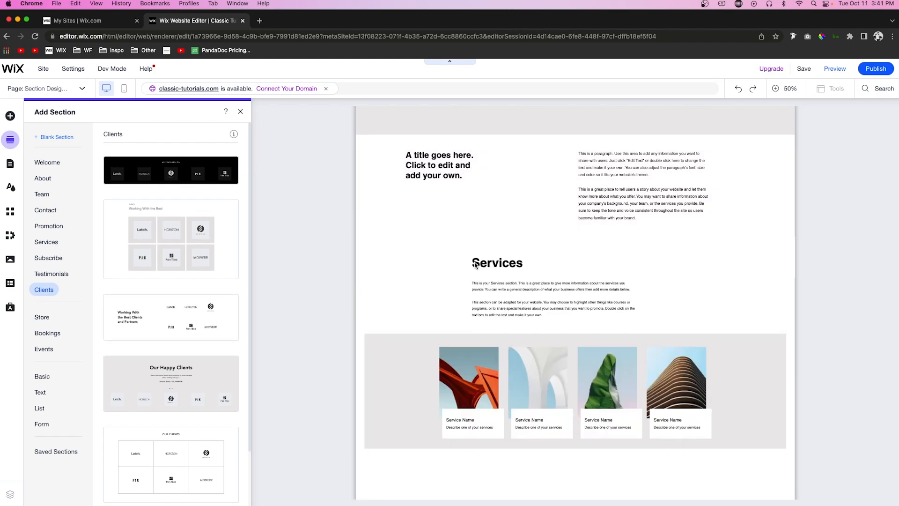
{"action": "left_click", "coordinate": [752, 307]}
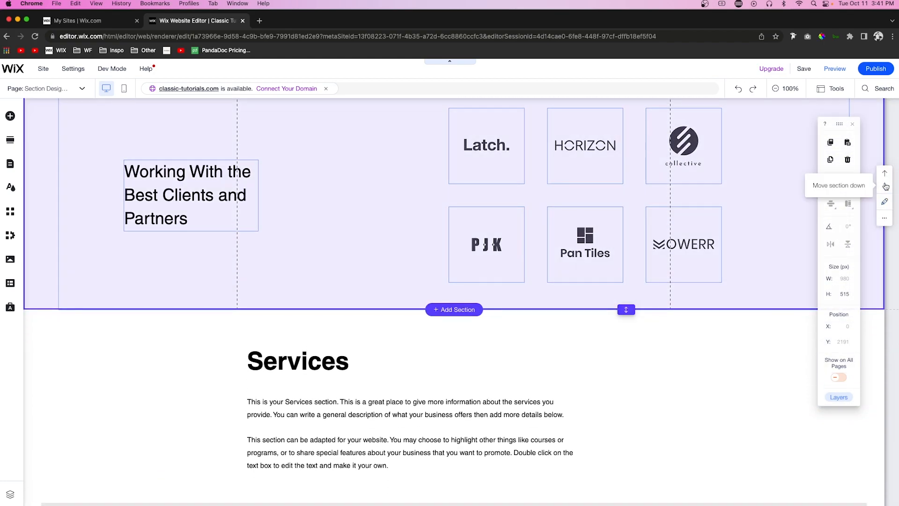
{"action": "left_click", "coordinate": [885, 185]}
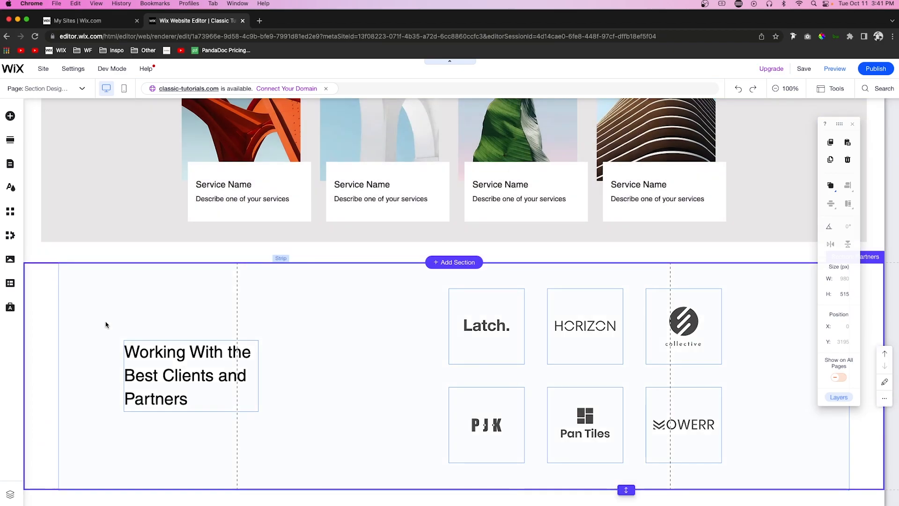
Step: Add the Basic section with the desert photo below the Clients section
{"action": "scroll", "coordinate": [349, 286], "scroll_direction": "up", "scroll_amount": 15}
{"action": "scroll", "coordinate": [349, 285], "scroll_direction": "down", "scroll_amount": 10}
{"action": "scroll", "coordinate": [349, 285], "scroll_direction": "down", "scroll_amount": 6}
{"action": "scroll", "coordinate": [349, 285], "scroll_direction": "up", "scroll_amount": 15}
{"action": "scroll", "coordinate": [349, 286], "scroll_direction": "down", "scroll_amount": 15}
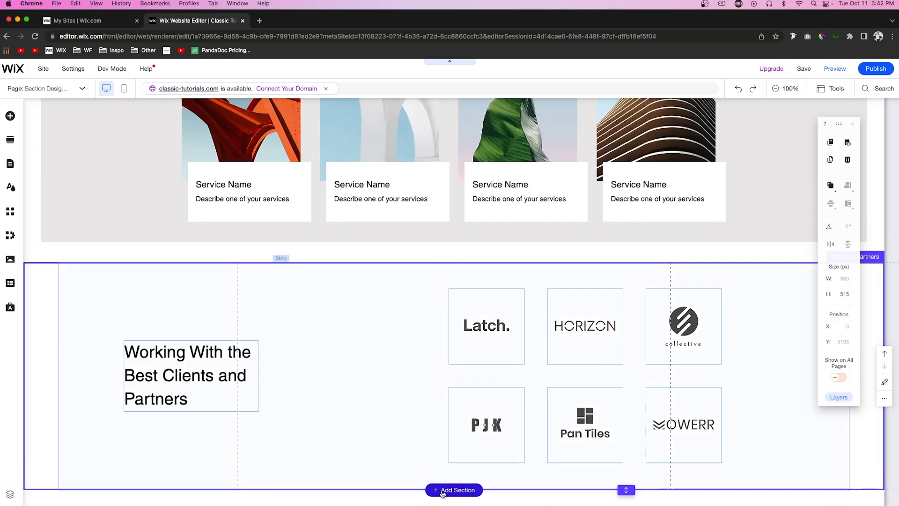
{"action": "left_click", "coordinate": [442, 491]}
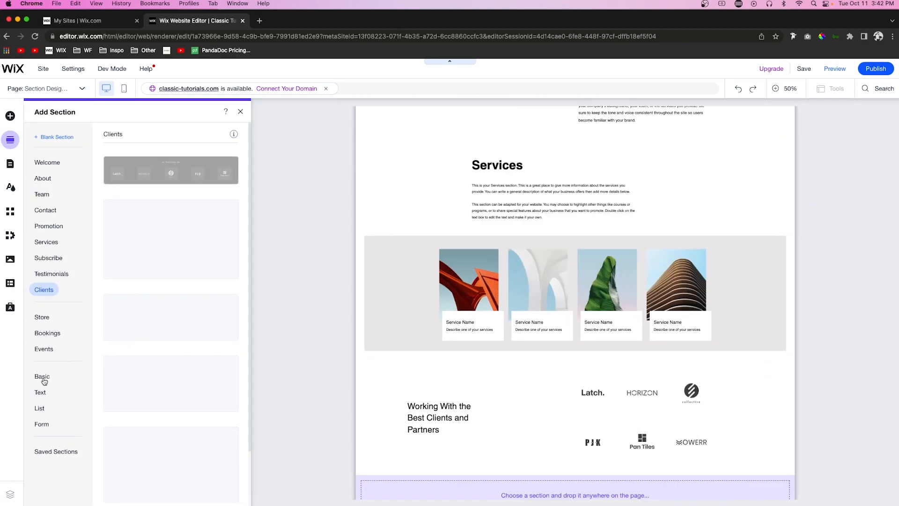
{"action": "left_click", "coordinate": [42, 380]}
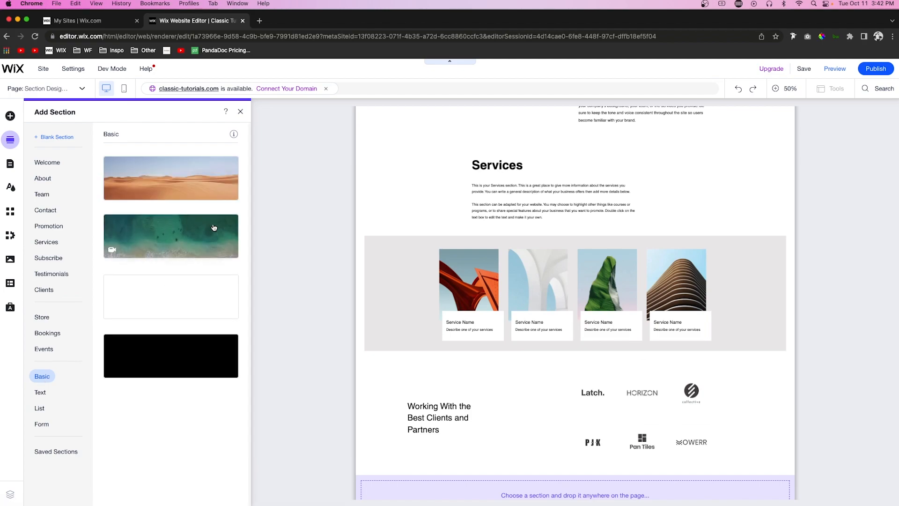
{"action": "left_click", "coordinate": [155, 176]}
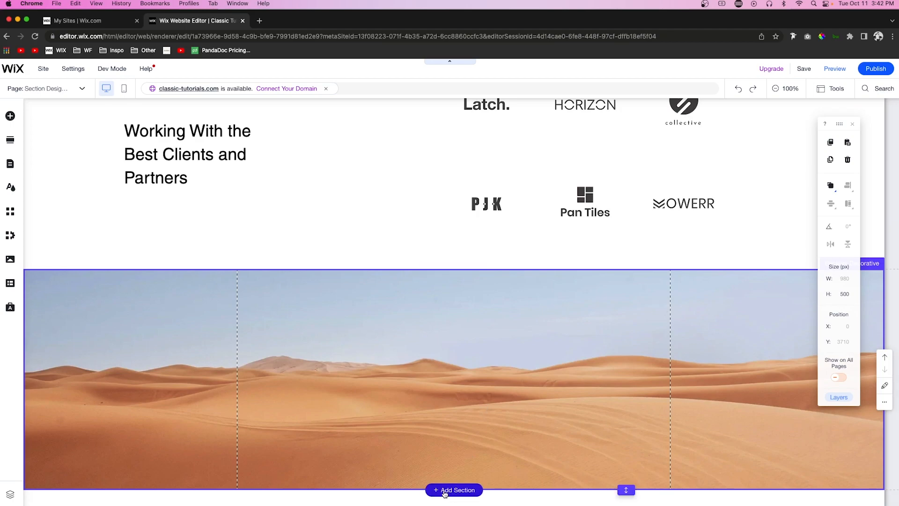
Step: Add the Testimonials section with a white quote box over the coffee cup photo below the desert section
{"action": "left_click", "coordinate": [444, 490]}
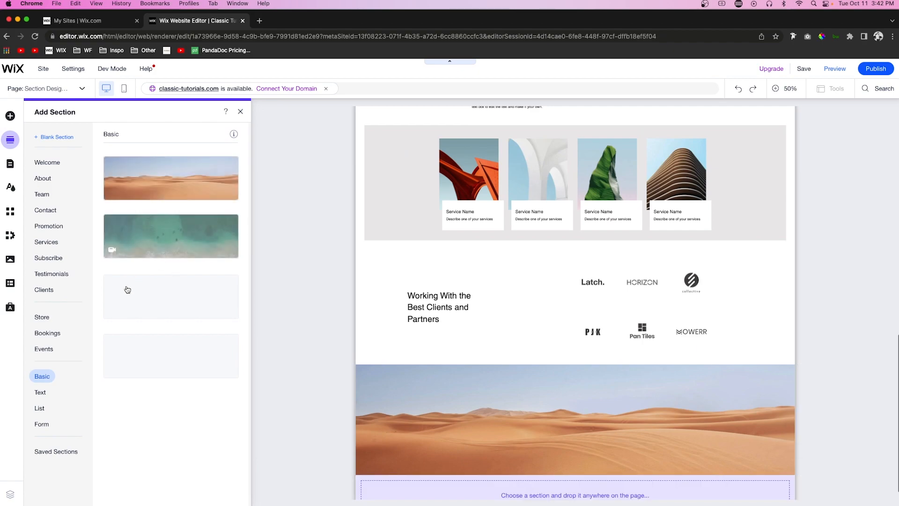
{"action": "left_click", "coordinate": [51, 274]}
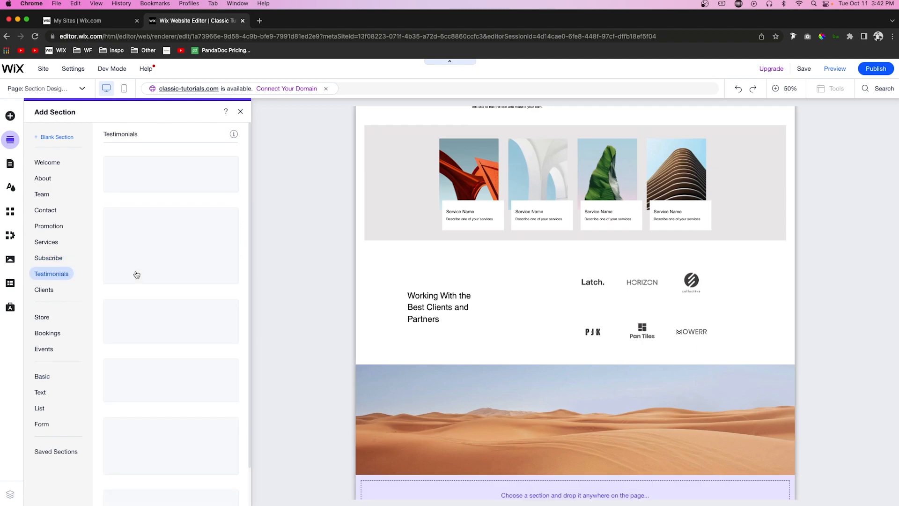
{"action": "scroll", "coordinate": [239, 291], "scroll_direction": "down", "scroll_amount": 2}
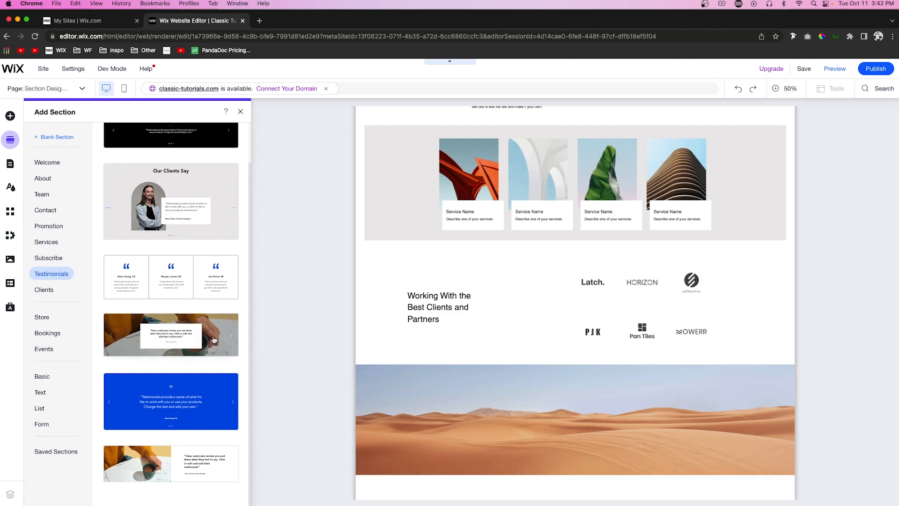
{"action": "left_click", "coordinate": [213, 340]}
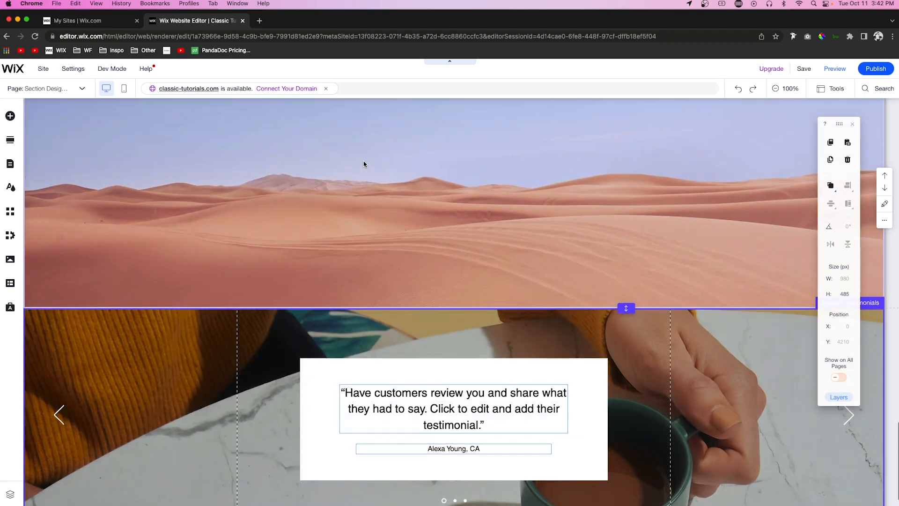
Step: Delete the desert photo section between the Clients and Testimonials sections
{"action": "left_click", "coordinate": [363, 164]}
{"action": "key", "text": "Delete"}
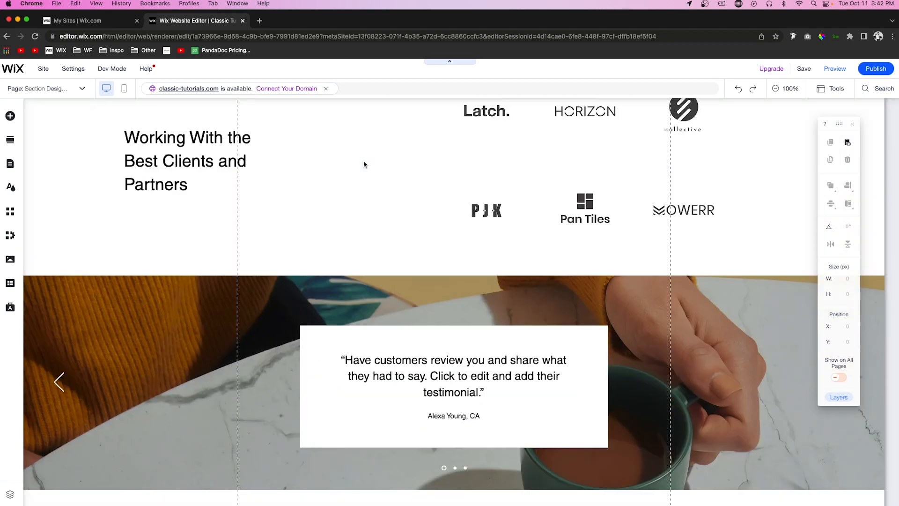
{"action": "scroll", "coordinate": [518, 211], "scroll_direction": "up", "scroll_amount": 4}
{"action": "scroll", "coordinate": [517, 213], "scroll_direction": "down", "scroll_amount": 4}
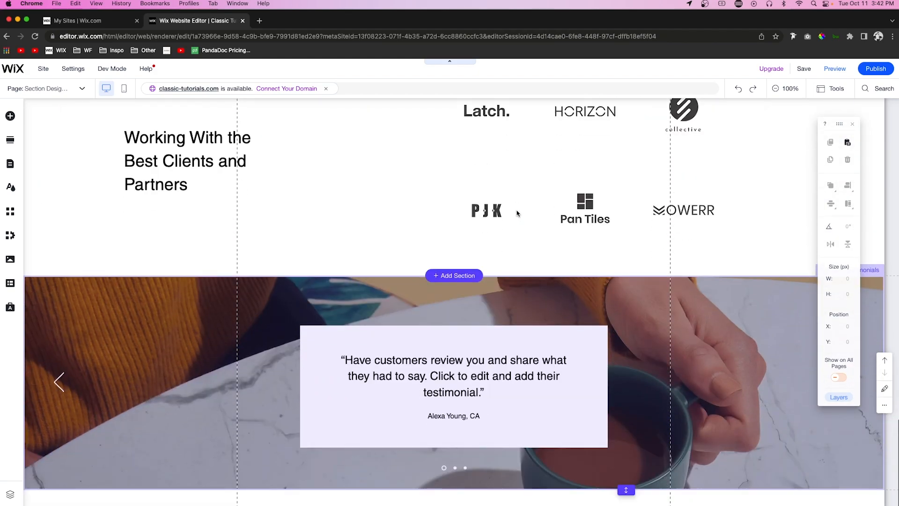
Step: Look through the Contact designs, and add the "Leave us a message and we'll get back to you." Form section below the testimonials
{"action": "left_click", "coordinate": [452, 488]}
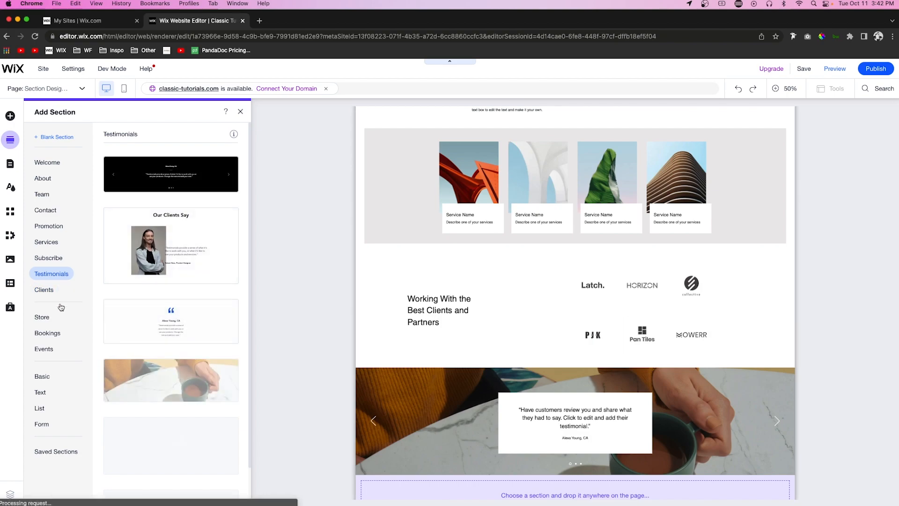
{"action": "left_click", "coordinate": [44, 212]}
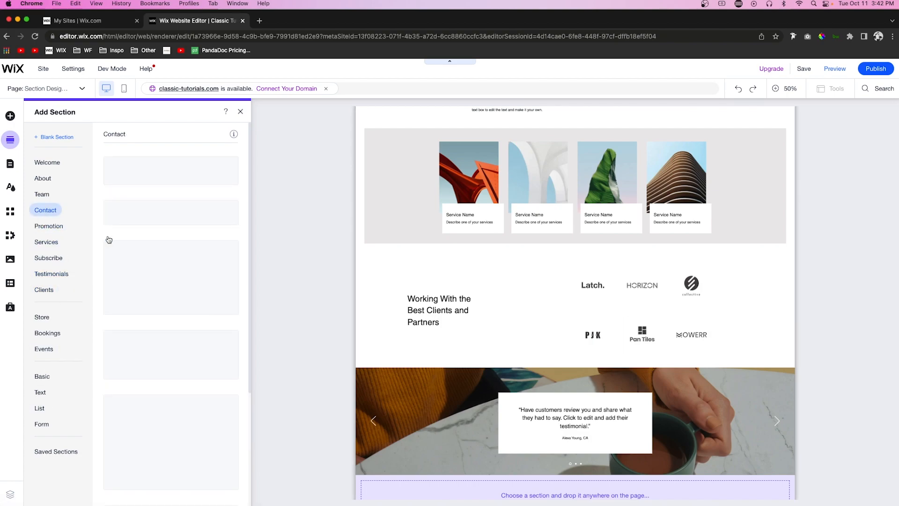
{"action": "scroll", "coordinate": [229, 322], "scroll_direction": "down", "scroll_amount": 5}
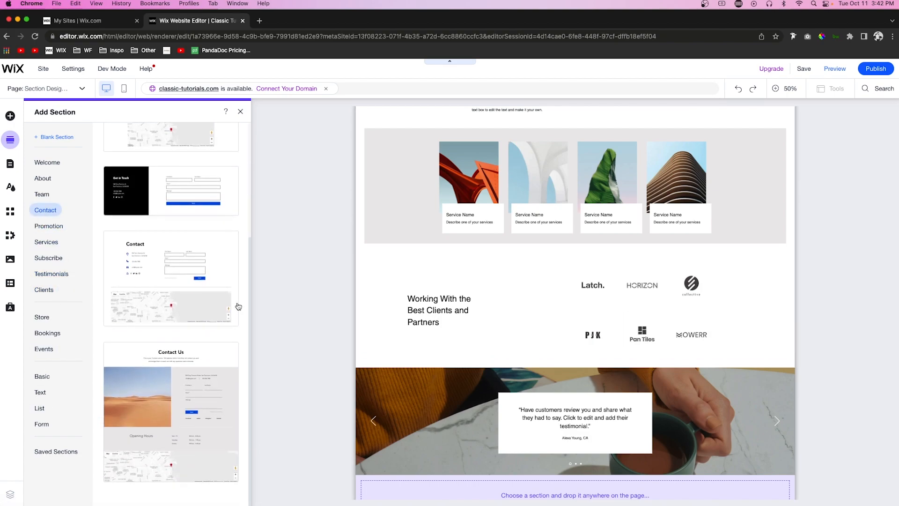
{"action": "scroll", "coordinate": [238, 306], "scroll_direction": "up", "scroll_amount": 3}
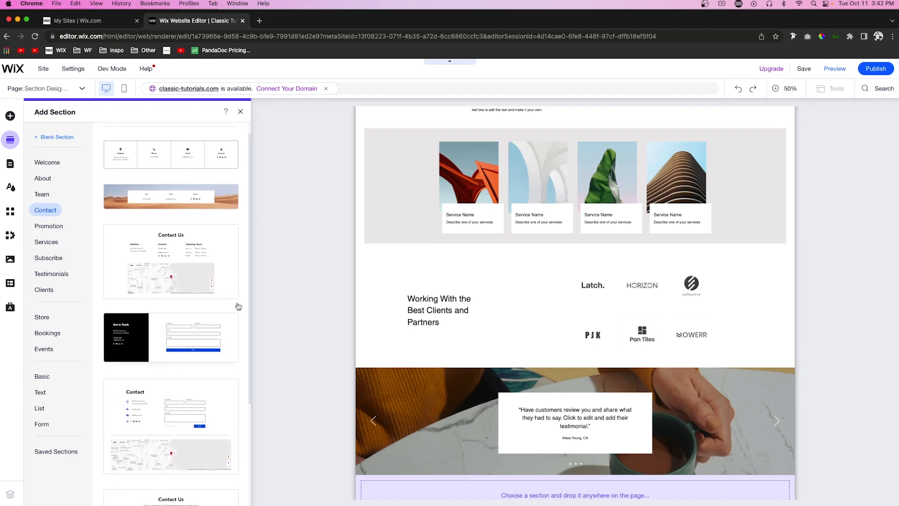
{"action": "scroll", "coordinate": [237, 305], "scroll_direction": "up", "scroll_amount": 1}
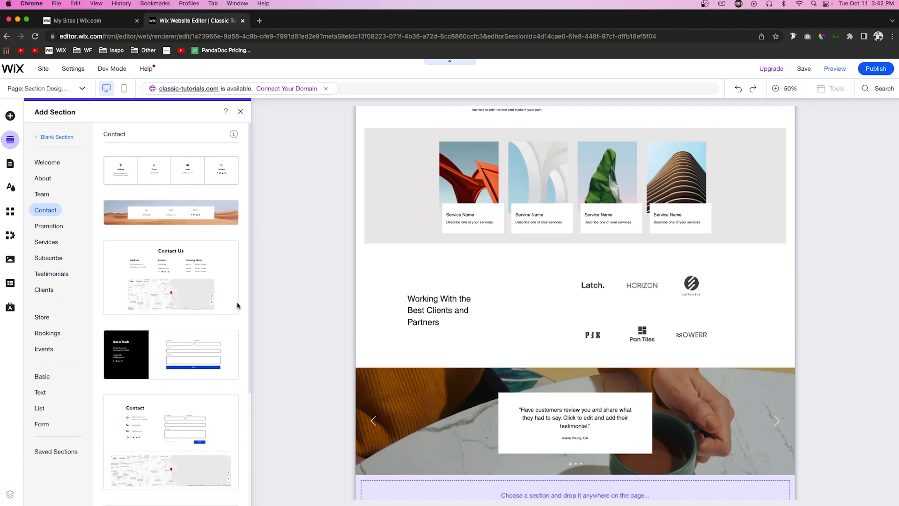
{"action": "left_click", "coordinate": [41, 424]}
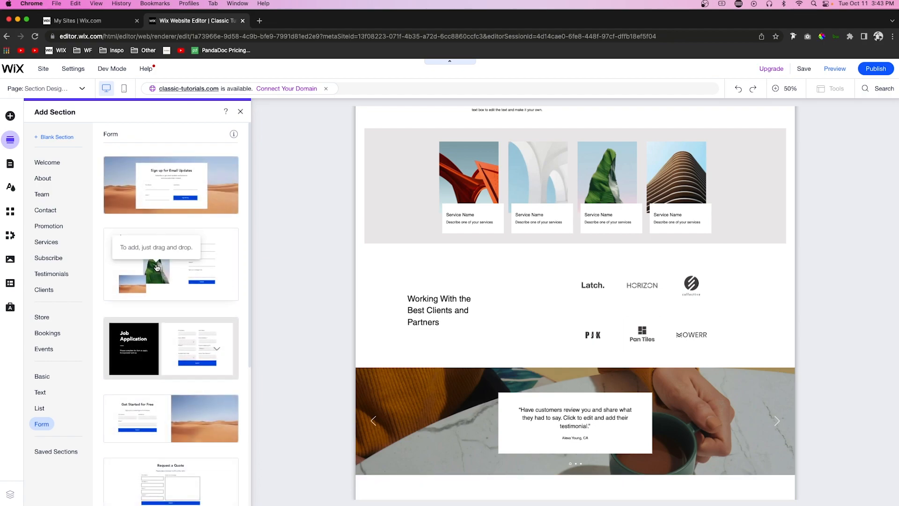
{"action": "left_click", "coordinate": [680, 396]}
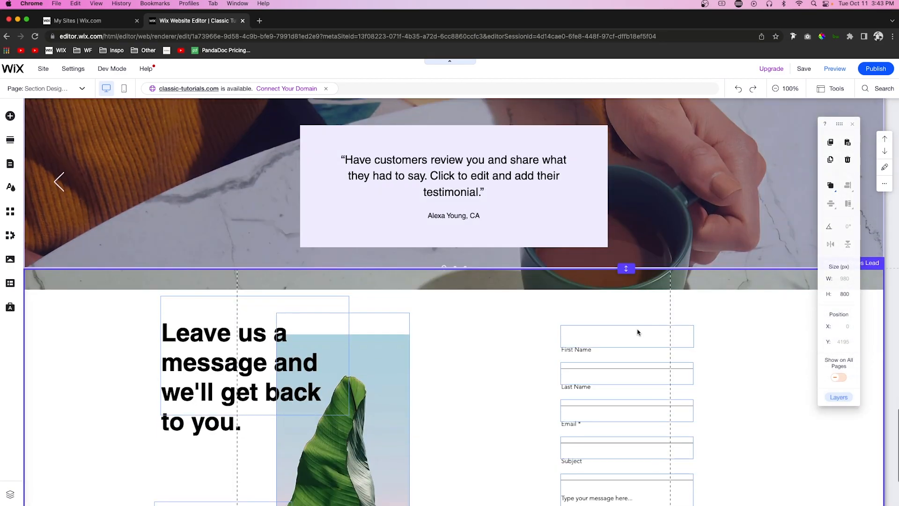
Step: Preview the page from the welcome section down to the contact form, and return to the editor
{"action": "scroll", "coordinate": [638, 331], "scroll_direction": "up", "scroll_amount": 15}
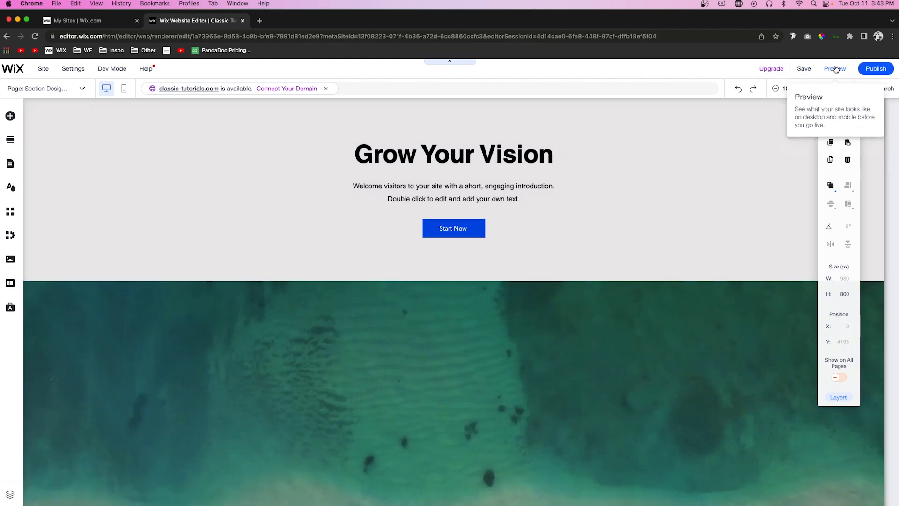
{"action": "left_click", "coordinate": [835, 69]}
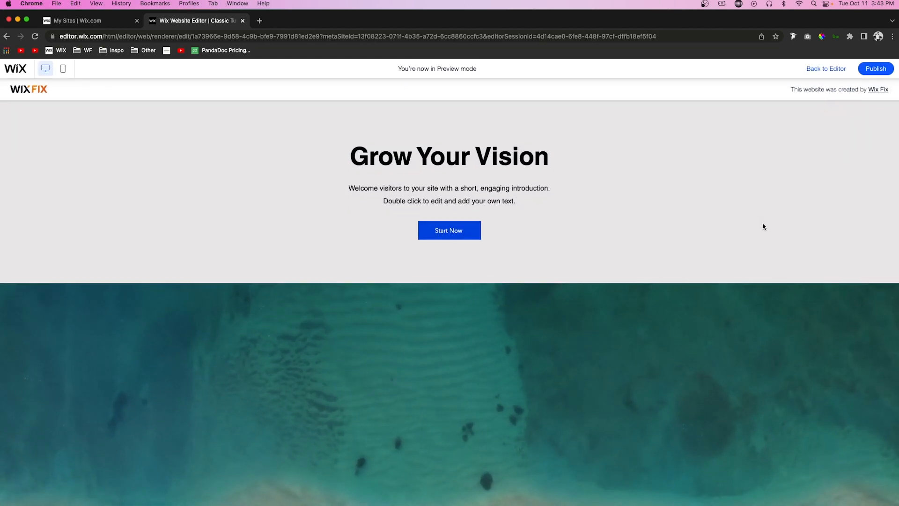
{"action": "scroll", "coordinate": [763, 226], "scroll_direction": "down", "scroll_amount": 5}
{"action": "scroll", "coordinate": [763, 226], "scroll_direction": "down", "scroll_amount": 10}
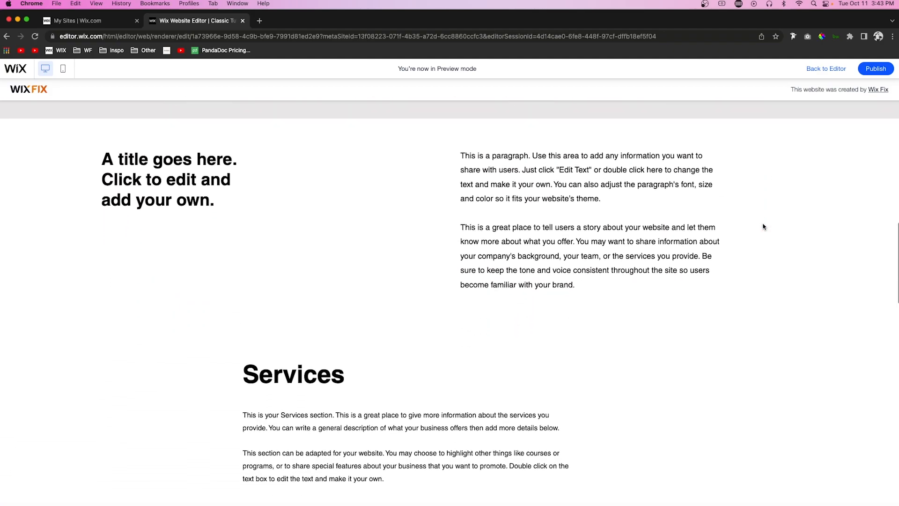
{"action": "scroll", "coordinate": [763, 227], "scroll_direction": "down", "scroll_amount": 10}
{"action": "scroll", "coordinate": [763, 226], "scroll_direction": "down", "scroll_amount": 10}
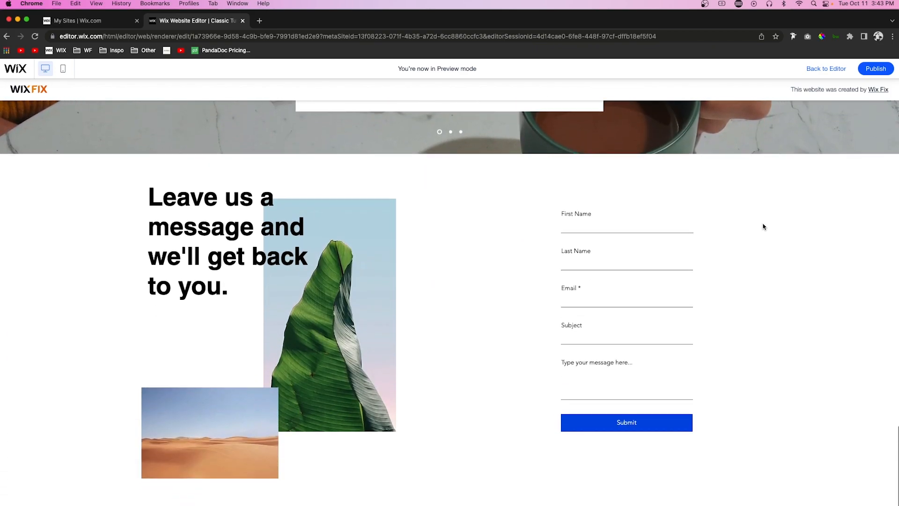
{"action": "left_click", "coordinate": [836, 68]}
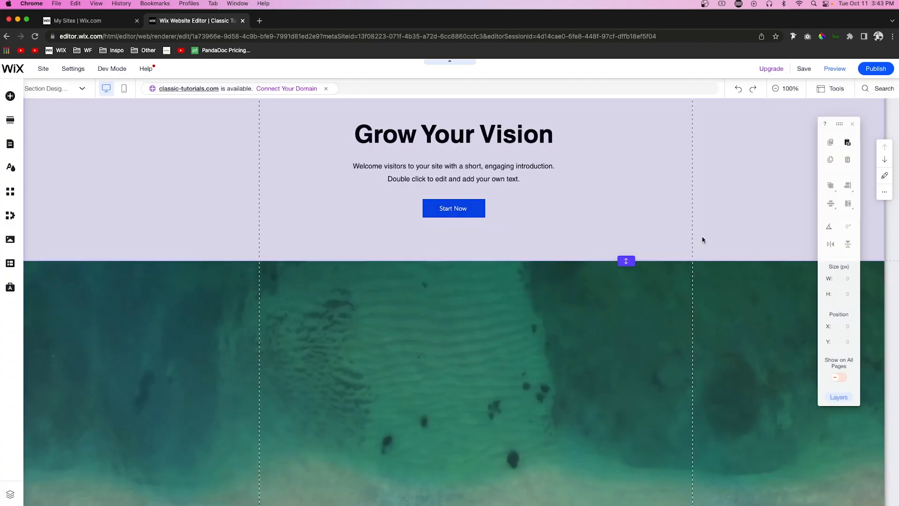
Step: Change the background of the "Grow Your Vision" intro section to solid black (#000000)
{"action": "left_click", "coordinate": [681, 194]}
{"action": "scroll", "coordinate": [689, 238], "scroll_direction": "down", "scroll_amount": 2}
{"action": "scroll", "coordinate": [688, 239], "scroll_direction": "down", "scroll_amount": 10}
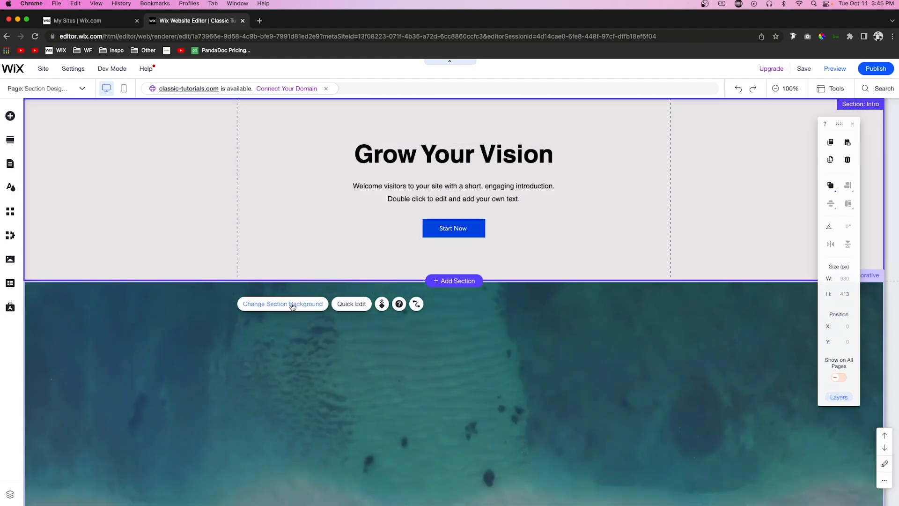
{"action": "left_click", "coordinate": [292, 304]}
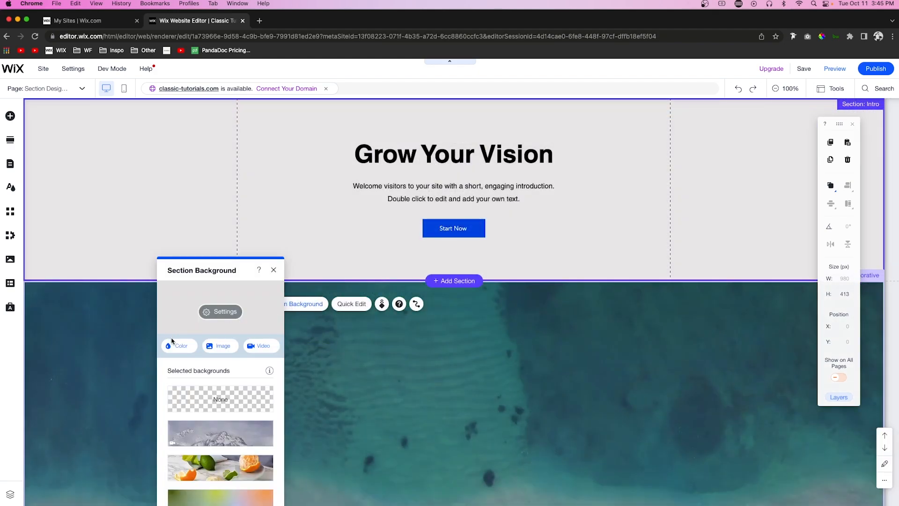
{"action": "left_click", "coordinate": [180, 348]}
{"action": "left_click", "coordinate": [268, 363]}
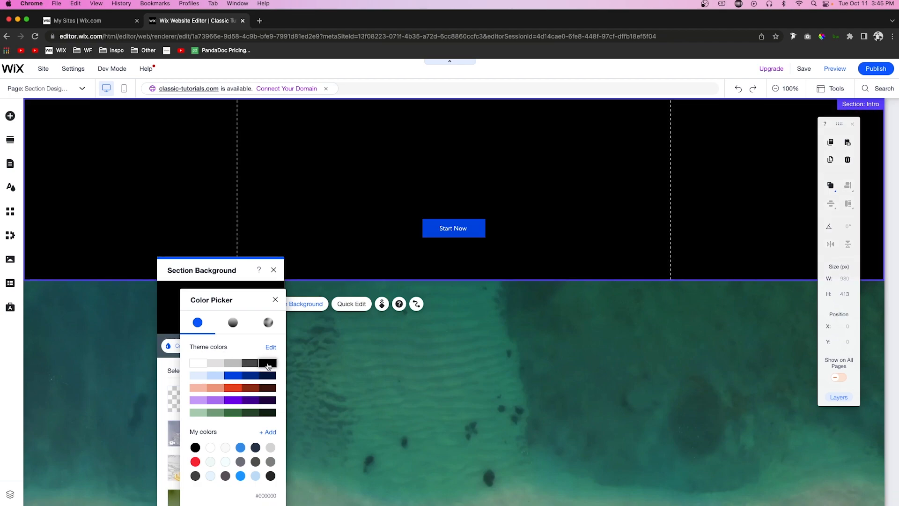
Step: Set the intro section's heading and paragraph text together to white (#FFFFFF)
{"action": "left_click", "coordinate": [467, 187]}
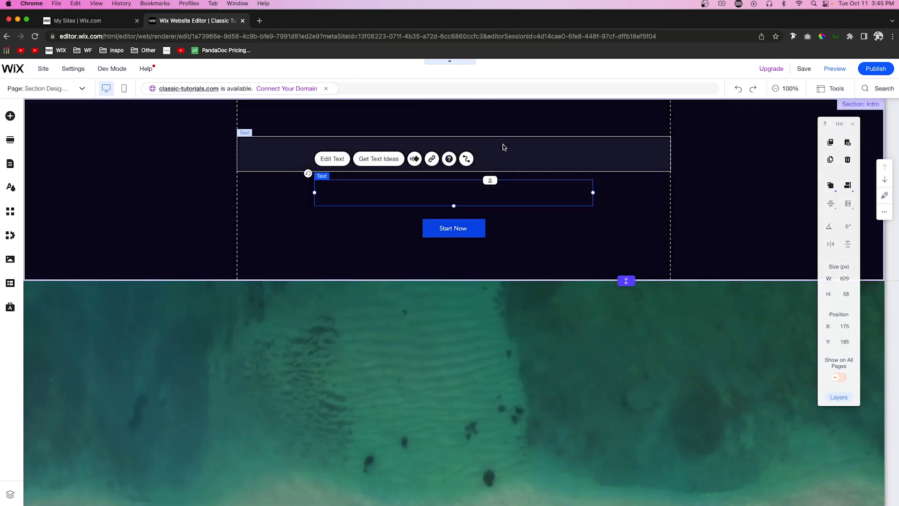
{"action": "left_click", "coordinate": [506, 149], "text": "shift"}
{"action": "left_click", "coordinate": [313, 121]}
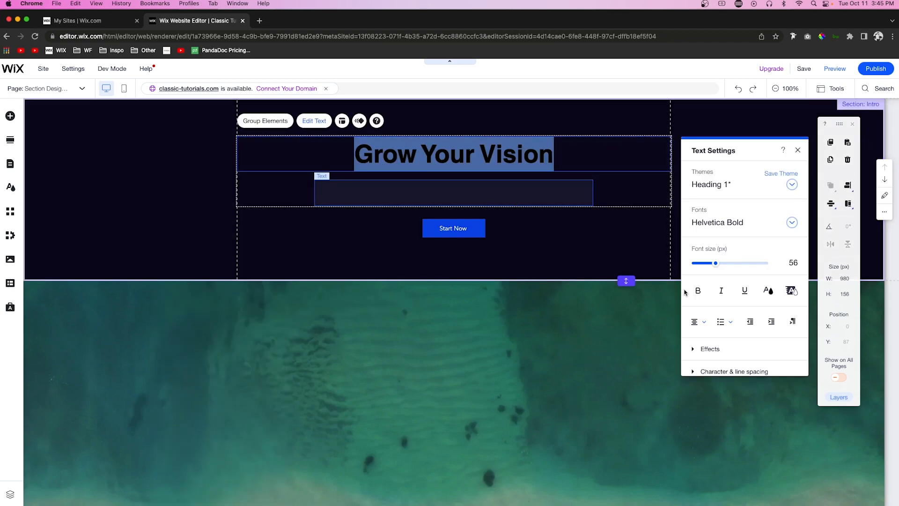
{"action": "left_click", "coordinate": [790, 290]}
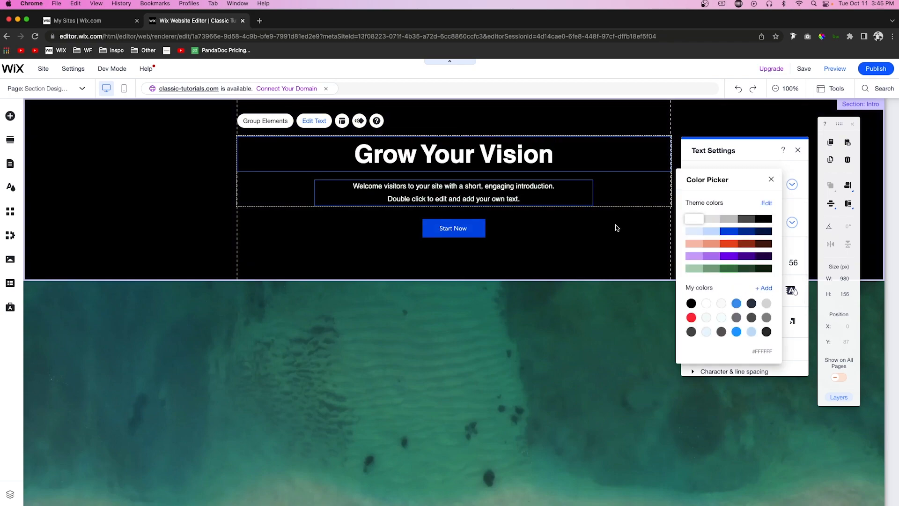
{"action": "left_click", "coordinate": [497, 221]}
{"action": "left_click", "coordinate": [502, 221]}
Step: Recolor the welcome paragraph under the "Grow Your Vision" heading to grey (#919191)
{"action": "left_click", "coordinate": [467, 191]}
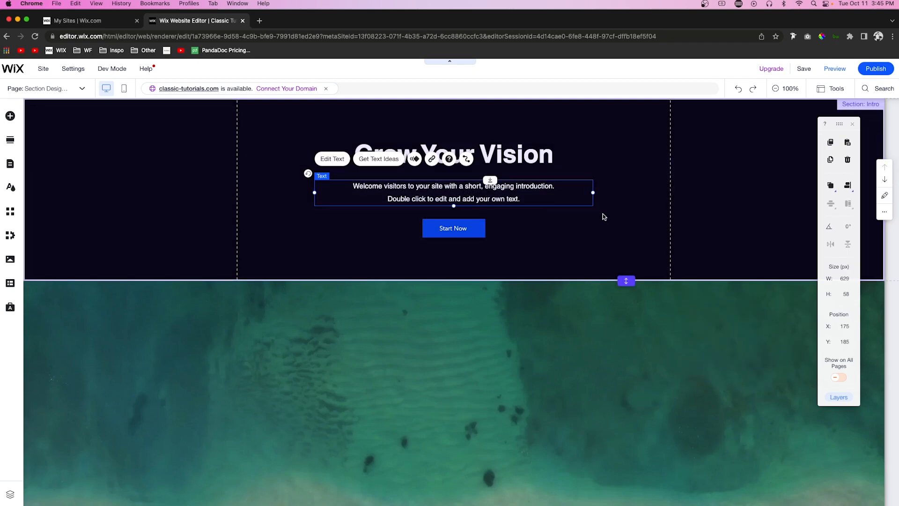
{"action": "left_click", "coordinate": [332, 158]}
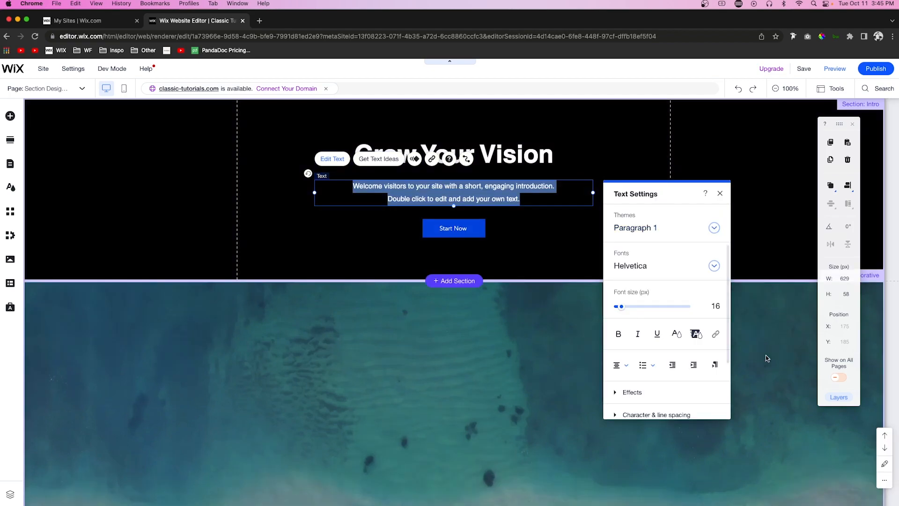
{"action": "left_click", "coordinate": [676, 332]}
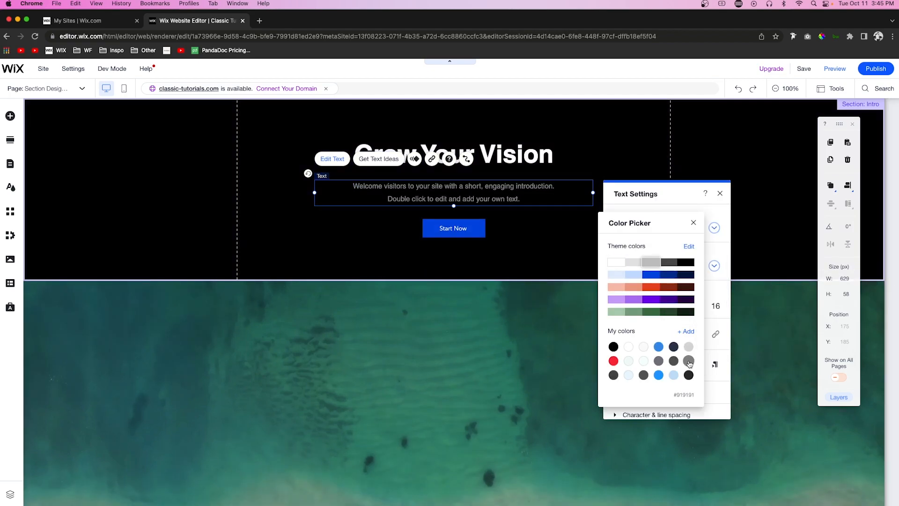
{"action": "left_click", "coordinate": [756, 209]}
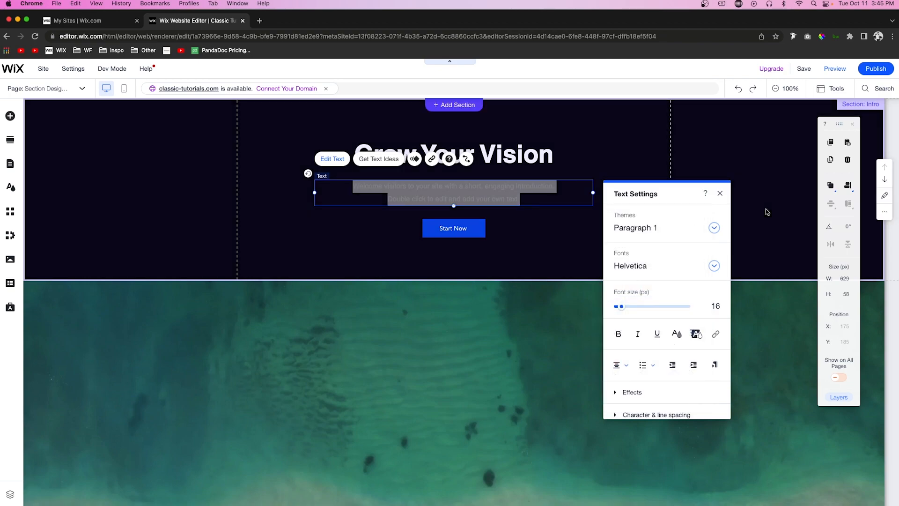
{"action": "left_click", "coordinate": [542, 248]}
Step: Open the design settings of the "Start Now" button and round all its corners to a 100 px radius
{"action": "left_click", "coordinate": [442, 231]}
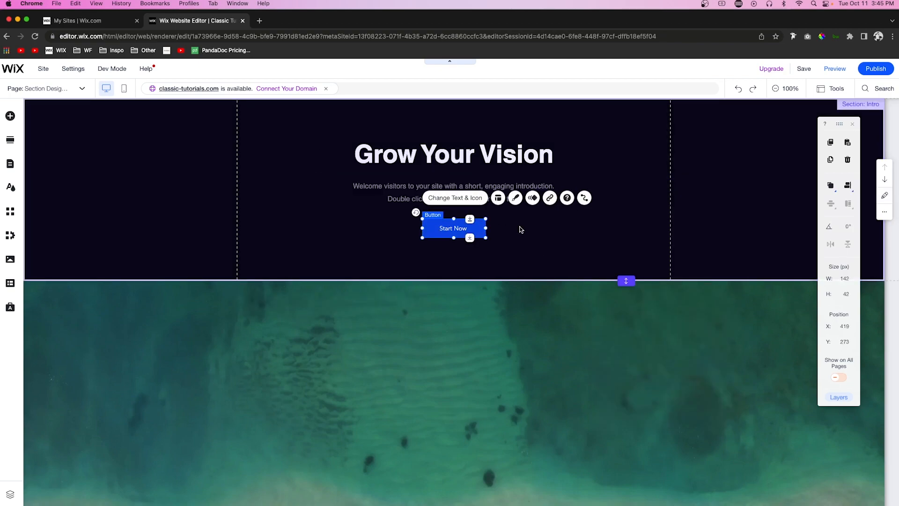
{"action": "left_click", "coordinate": [515, 198]}
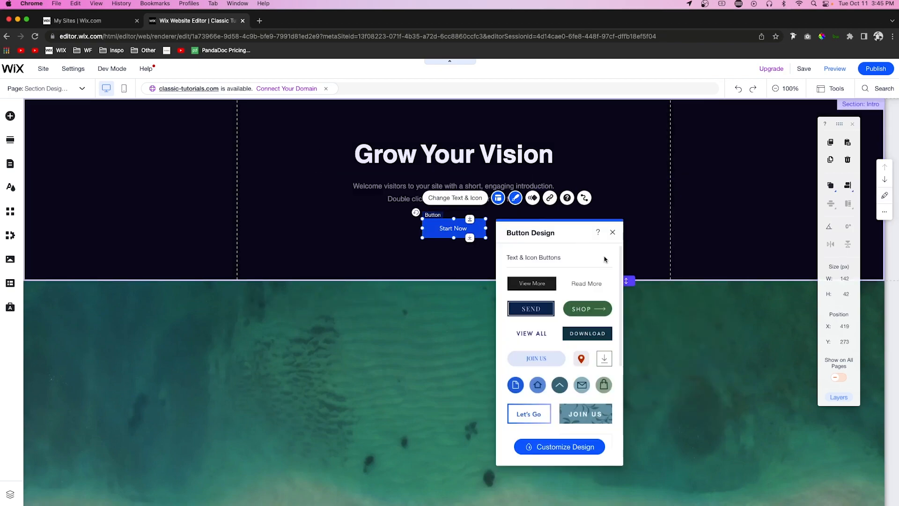
{"action": "left_click", "coordinate": [538, 449]}
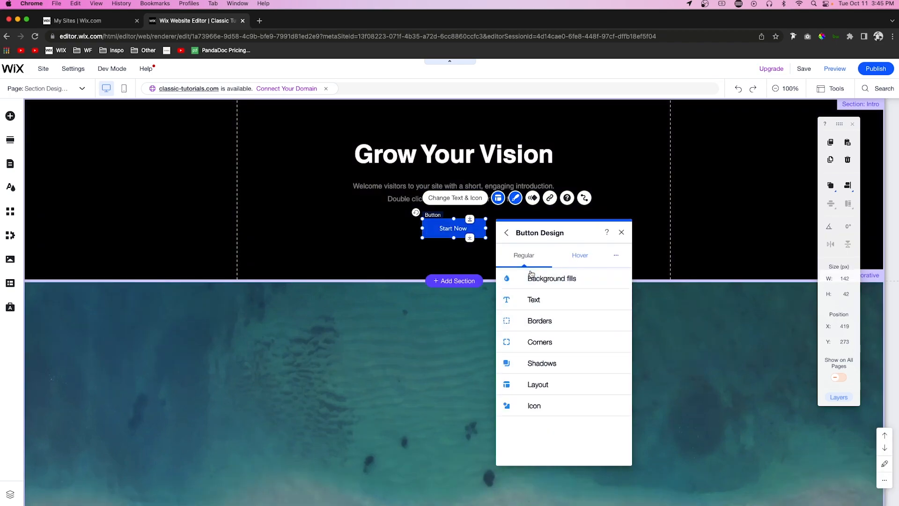
{"action": "left_click", "coordinate": [534, 345]}
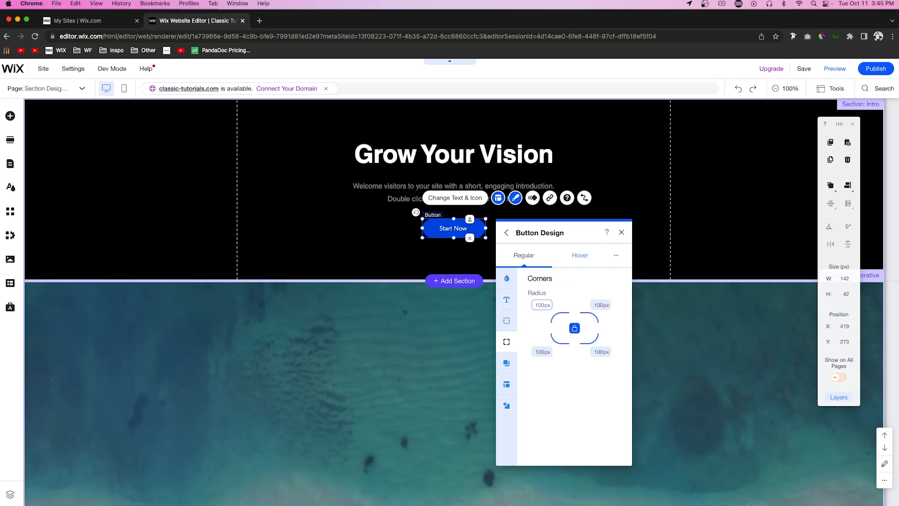
Step: Change the "Start Now" button's regular background fill to the custom light blue #3D9BE9
{"action": "left_click", "coordinate": [507, 278]}
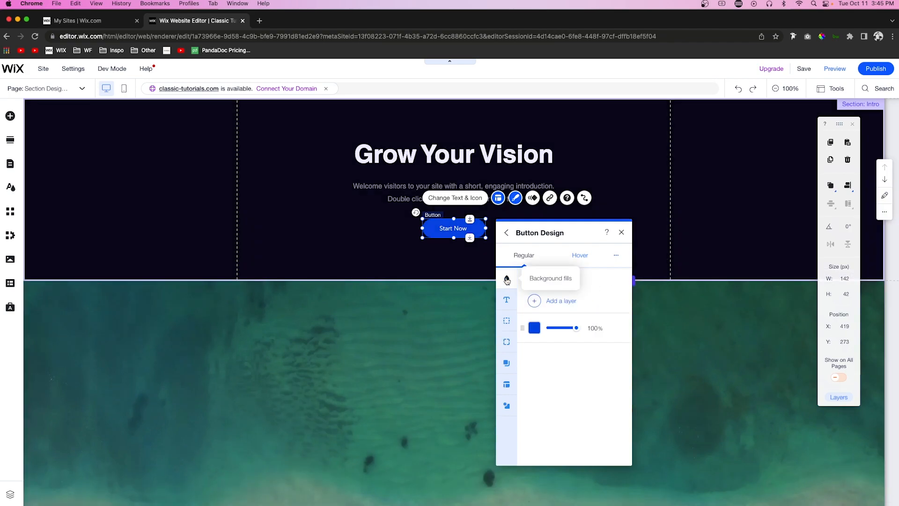
{"action": "left_click", "coordinate": [534, 328]}
{"action": "left_click", "coordinate": [503, 373]}
{"action": "left_click", "coordinate": [536, 453]}
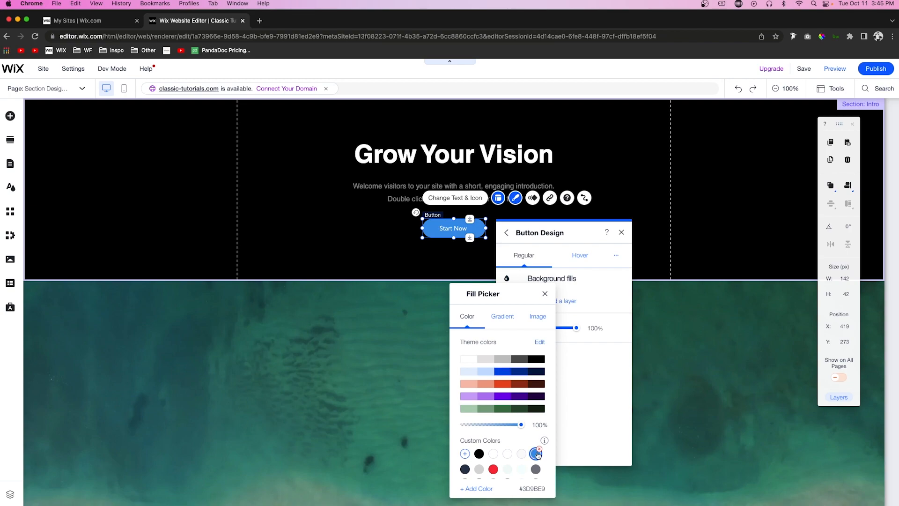
Step: Set the background fill of the "Start Now" button's hover state to the theme's bright blue
{"action": "left_click", "coordinate": [599, 293]}
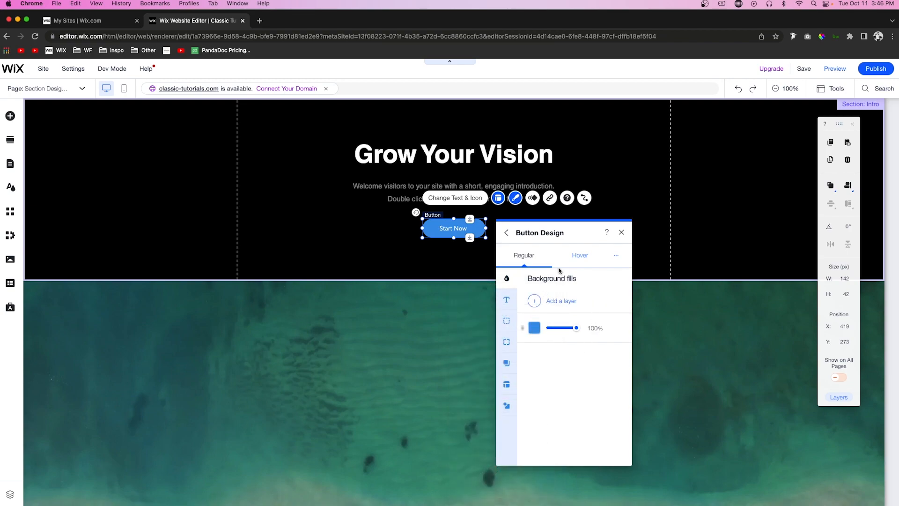
{"action": "left_click", "coordinate": [534, 328]}
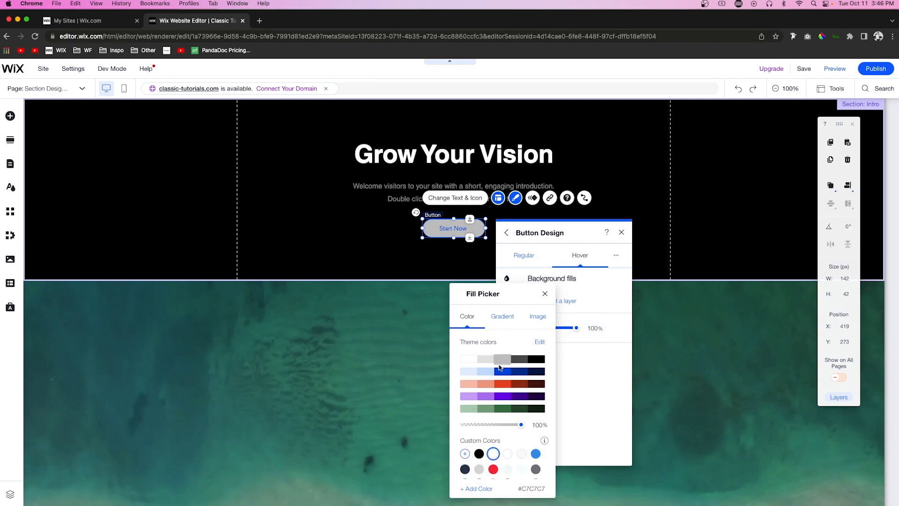
{"action": "left_click", "coordinate": [562, 284]}
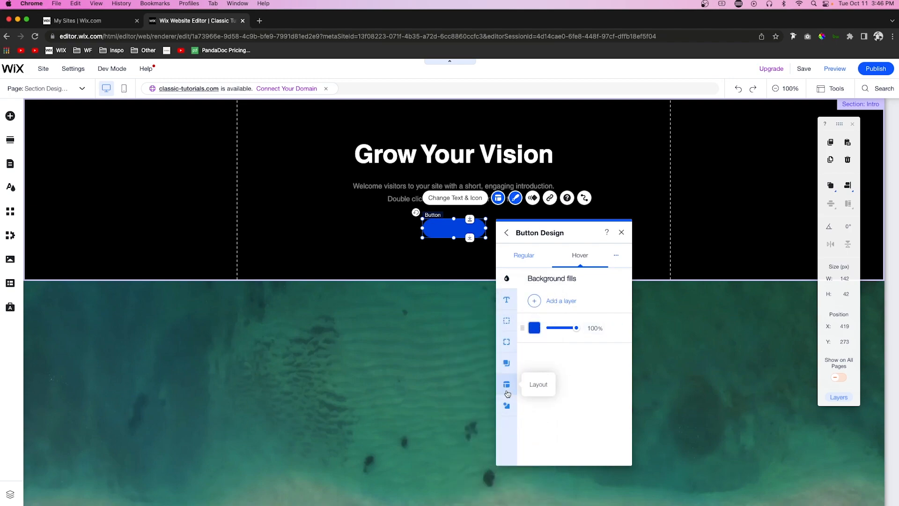
Step: Set the button's hover text color to white (#FFFFFF) and close the button design settings
{"action": "left_click", "coordinate": [505, 302]}
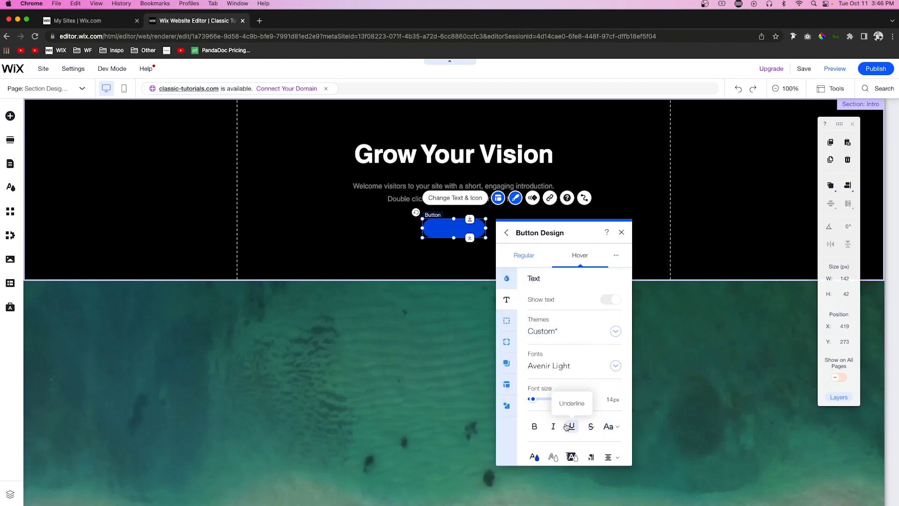
{"action": "left_click", "coordinate": [534, 457]}
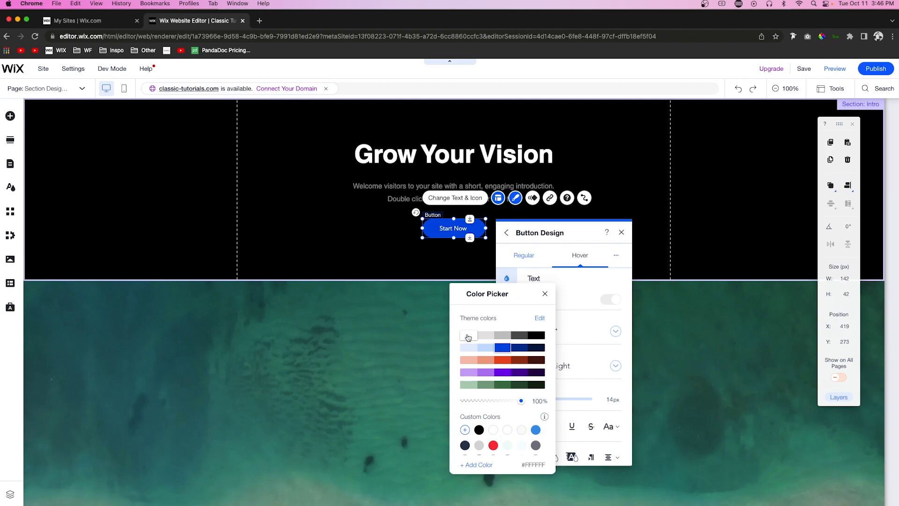
{"action": "left_click", "coordinate": [682, 220]}
{"action": "left_click", "coordinate": [707, 220]}
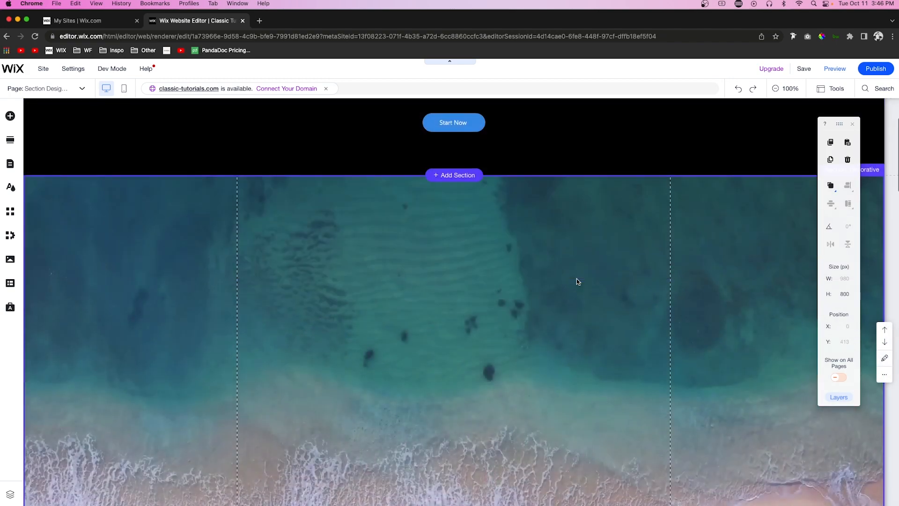
Step: Add a strip with a snowy forest background to the decorative ocean section below the intro
{"action": "scroll", "coordinate": [577, 279], "scroll_direction": "down", "scroll_amount": 3}
{"action": "scroll", "coordinate": [444, 206], "scroll_direction": "up", "scroll_amount": 3}
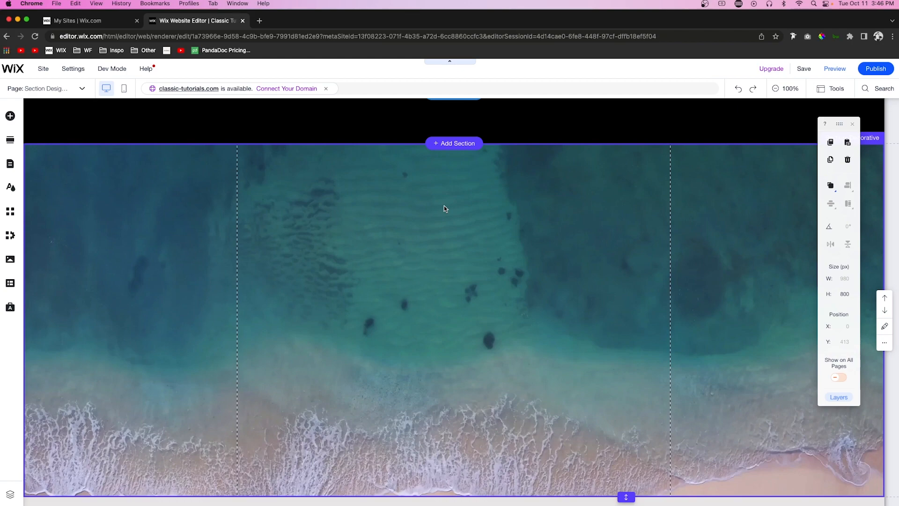
{"action": "left_click", "coordinate": [373, 214]}
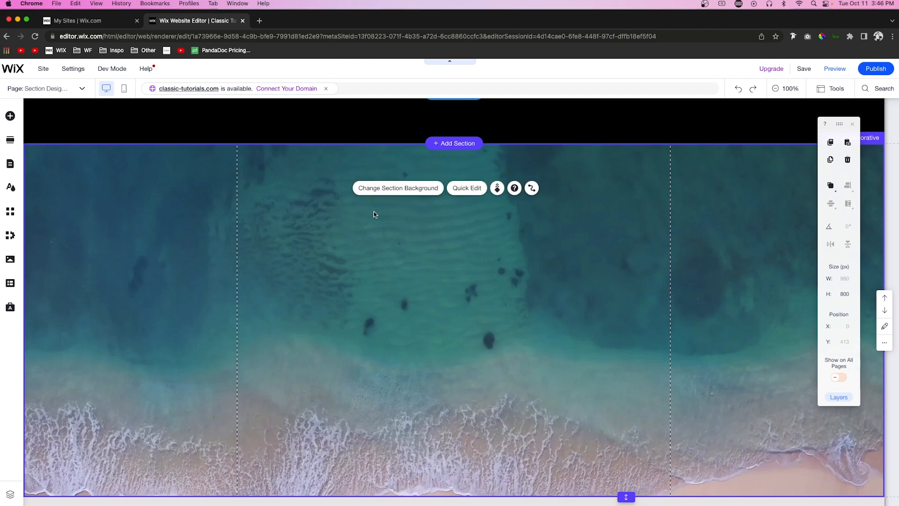
{"action": "left_click", "coordinate": [10, 116]}
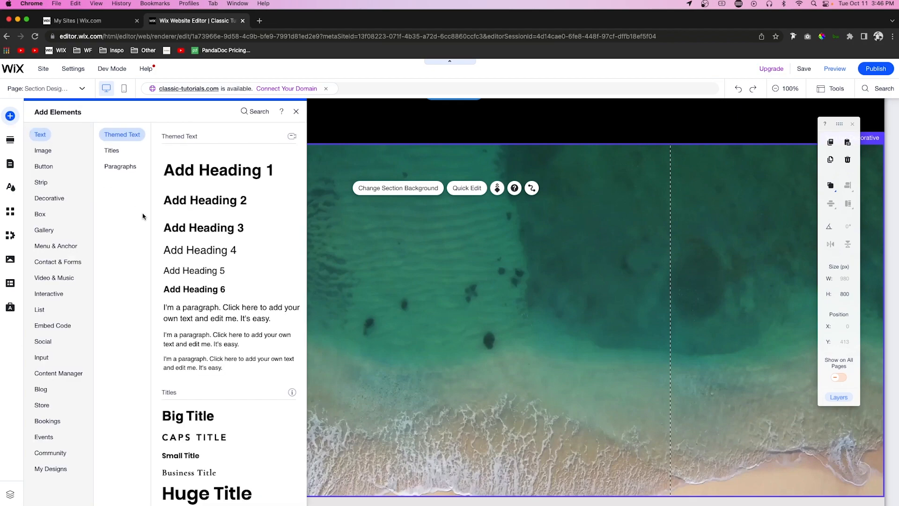
{"action": "left_click", "coordinate": [48, 187]}
{"action": "left_click_drag", "start_coordinate": [214, 283], "coordinate": [477, 283]}
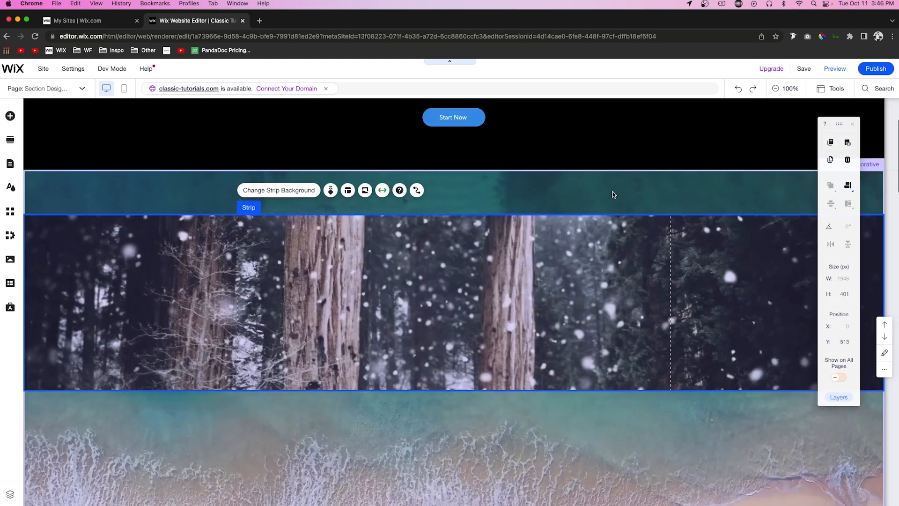
Step: Change the decorative section's background behind the forest strip from the ocean video to solid black (#000000)
{"action": "left_click", "coordinate": [565, 191]}
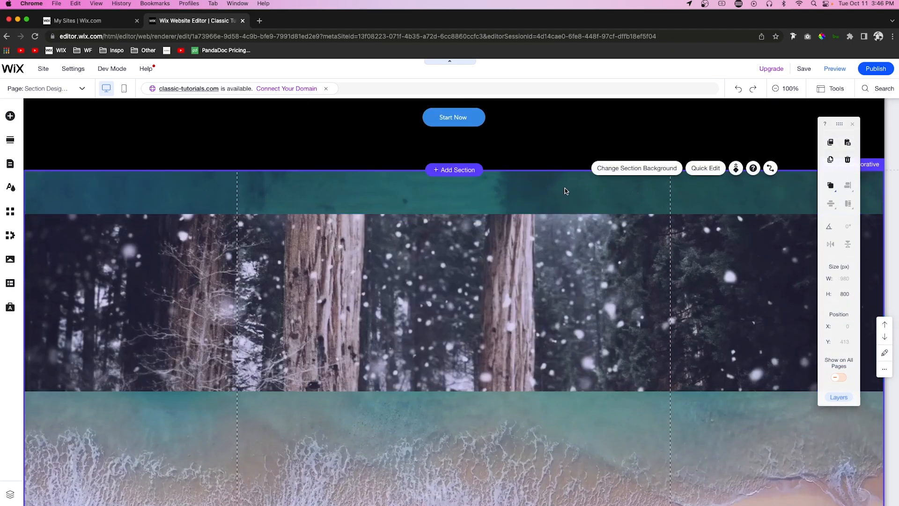
{"action": "left_click", "coordinate": [641, 168]}
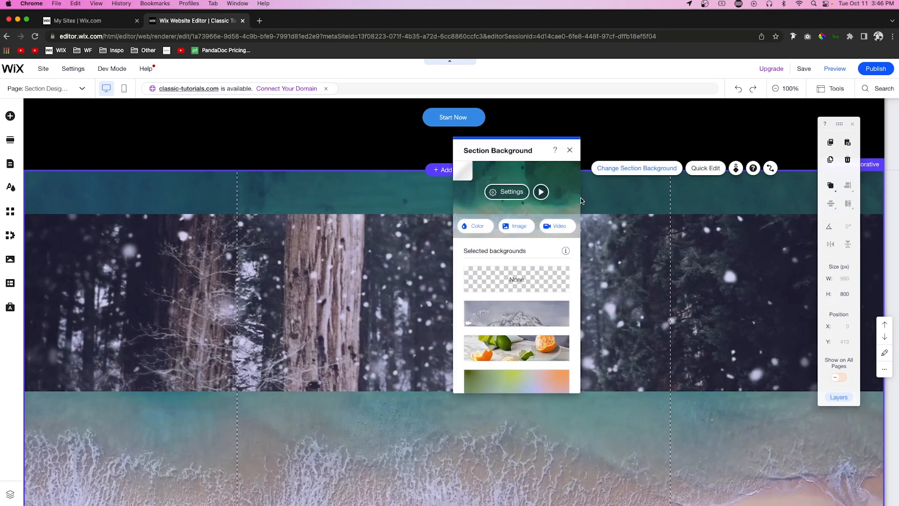
{"action": "left_click", "coordinate": [481, 226]}
{"action": "left_click", "coordinate": [570, 297]}
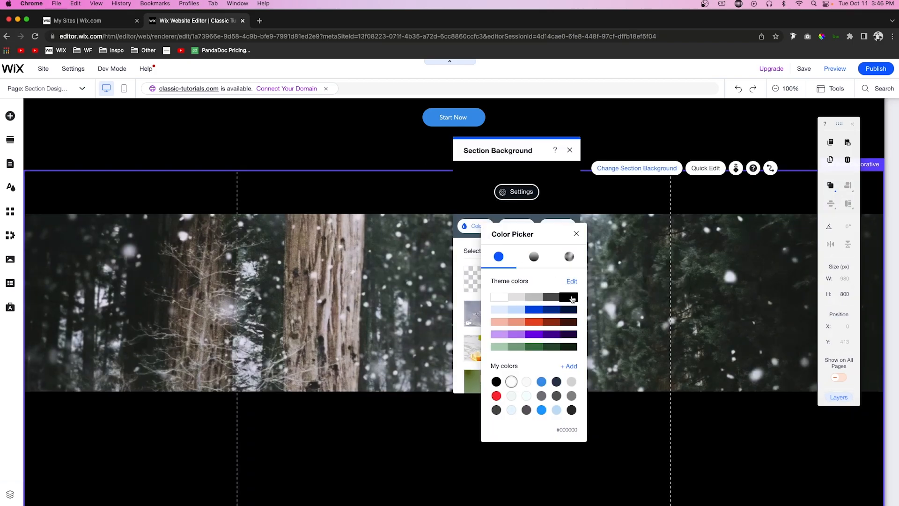
{"action": "left_click", "coordinate": [635, 285]}
Step: Fit the forest strip to the section with a height of 800 px at Y 413 and screen margins of 80 px
{"action": "left_click", "coordinate": [635, 285]}
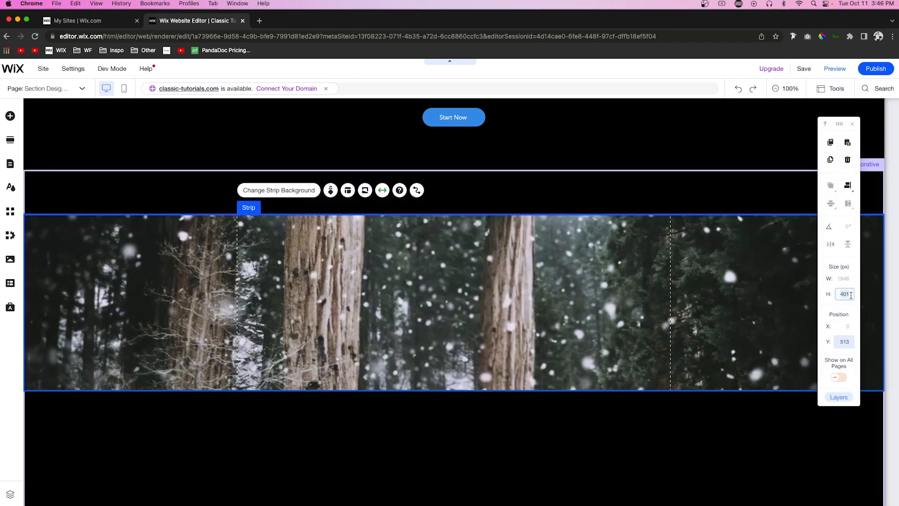
{"action": "key", "text": "Return"}
{"action": "left_click_drag", "start_coordinate": [553, 288], "coordinate": [554, 245]}
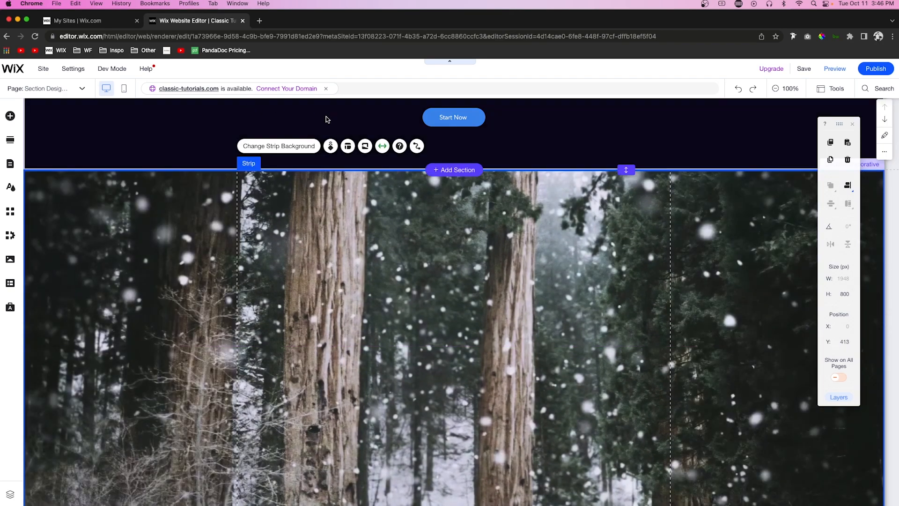
{"action": "left_click", "coordinate": [382, 147]}
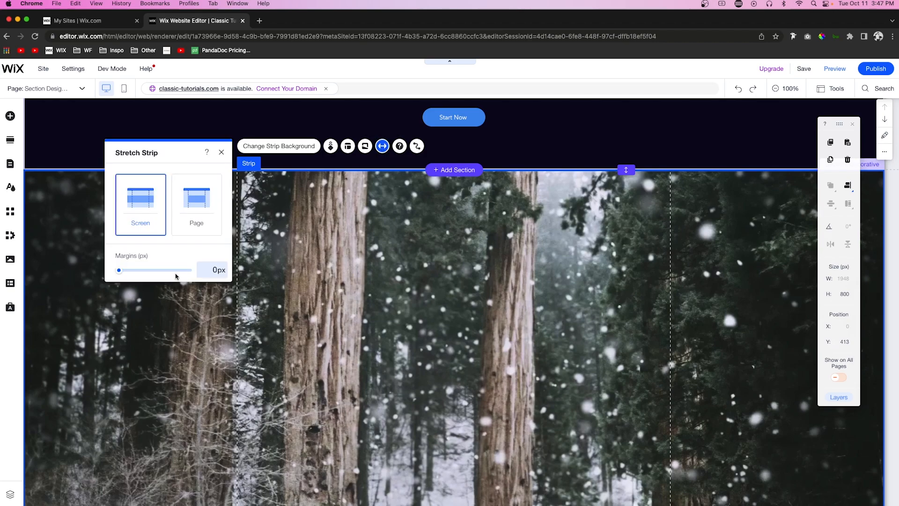
{"action": "left_click_drag", "start_coordinate": [118, 274], "coordinate": [148, 272]}
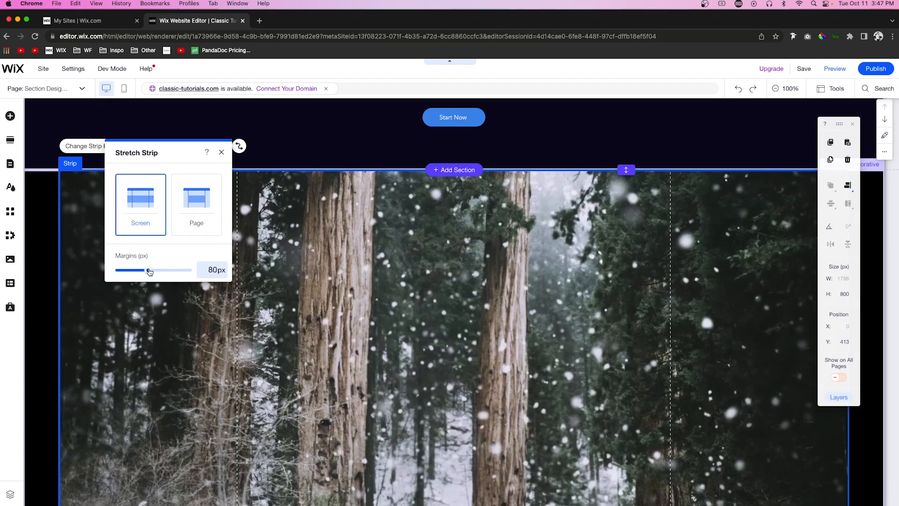
Step: Replace the strip's forest background with the "Fashion Designer" video, found by searching Media from Wix for "design"
{"action": "left_click", "coordinate": [421, 246]}
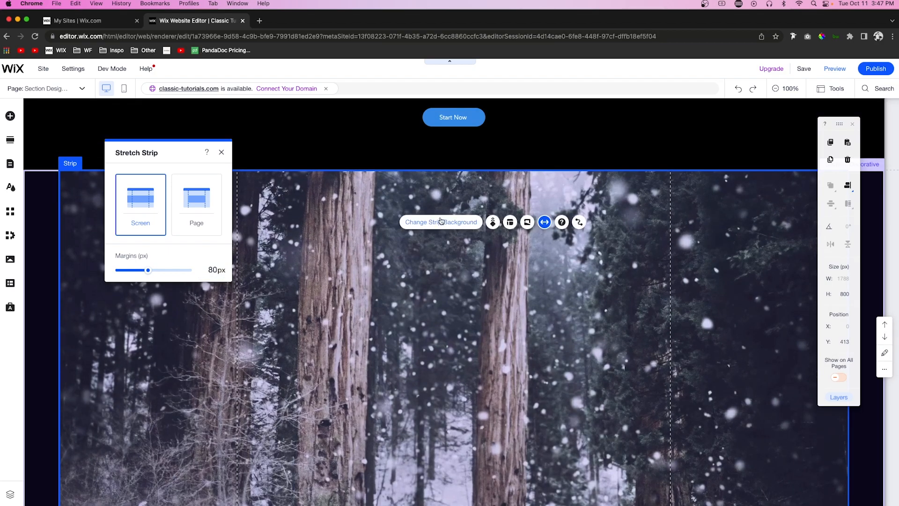
{"action": "left_click", "coordinate": [440, 221]}
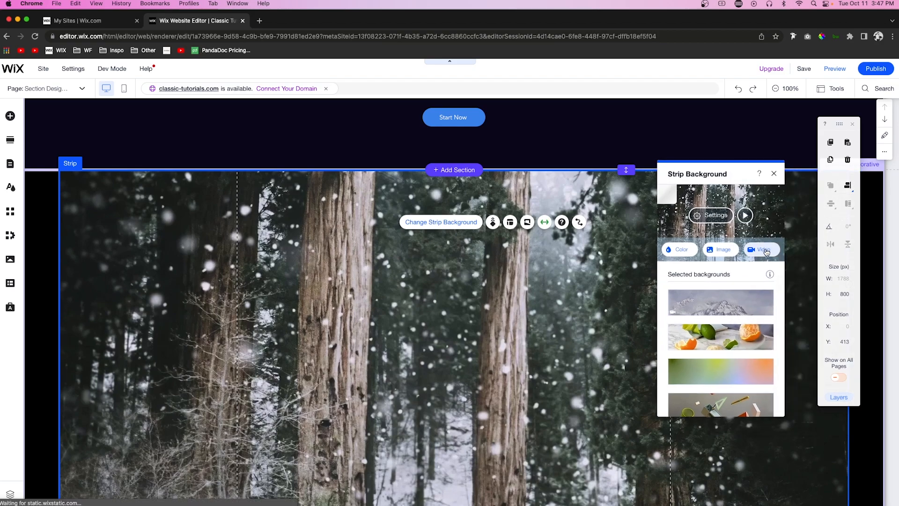
{"action": "left_click", "coordinate": [765, 252]}
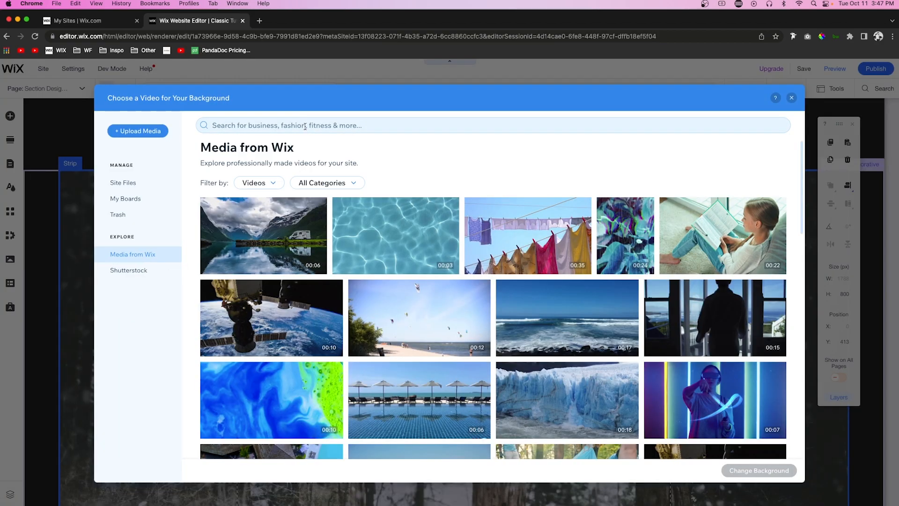
{"action": "left_click", "coordinate": [305, 126]}
{"action": "type", "text": "design"}
{"action": "key", "text": "Return"}
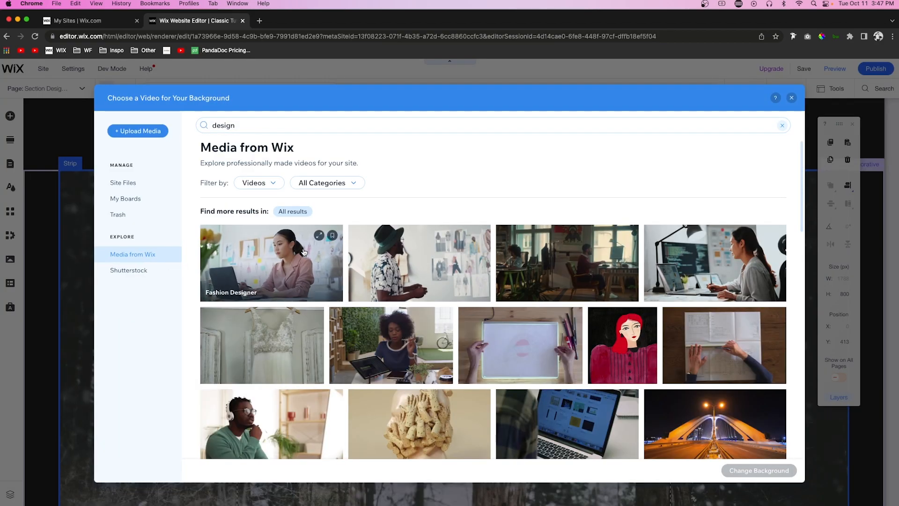
{"action": "double_click", "coordinate": [281, 262]}
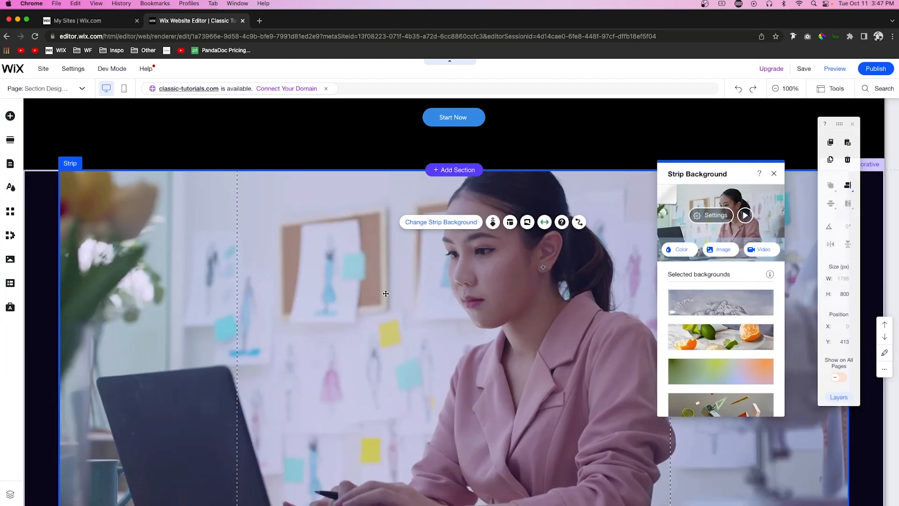
Step: Preview the page from the restyled intro through the video strip to the list section, and return to the editor
{"action": "scroll", "coordinate": [386, 293], "scroll_direction": "up", "scroll_amount": 3}
{"action": "left_click", "coordinate": [237, 223]}
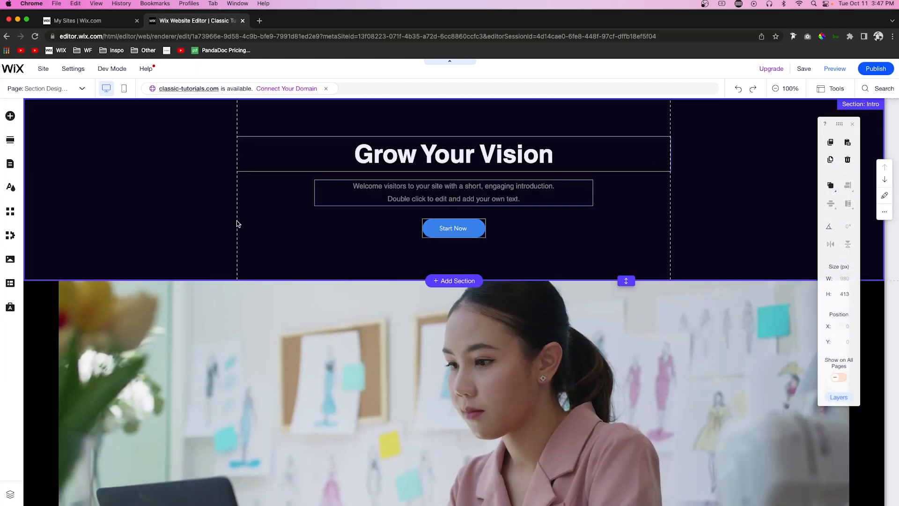
{"action": "left_click", "coordinate": [835, 68]}
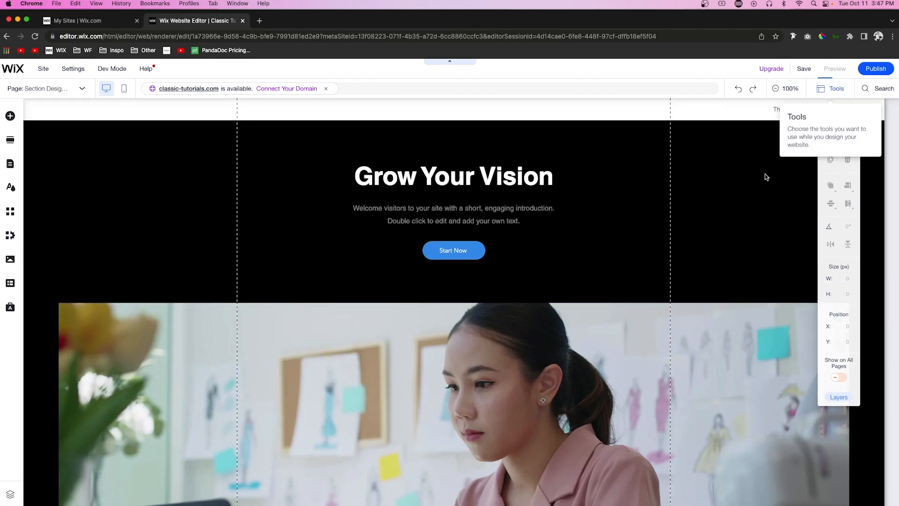
{"action": "scroll", "coordinate": [766, 177], "scroll_direction": "down", "scroll_amount": 1}
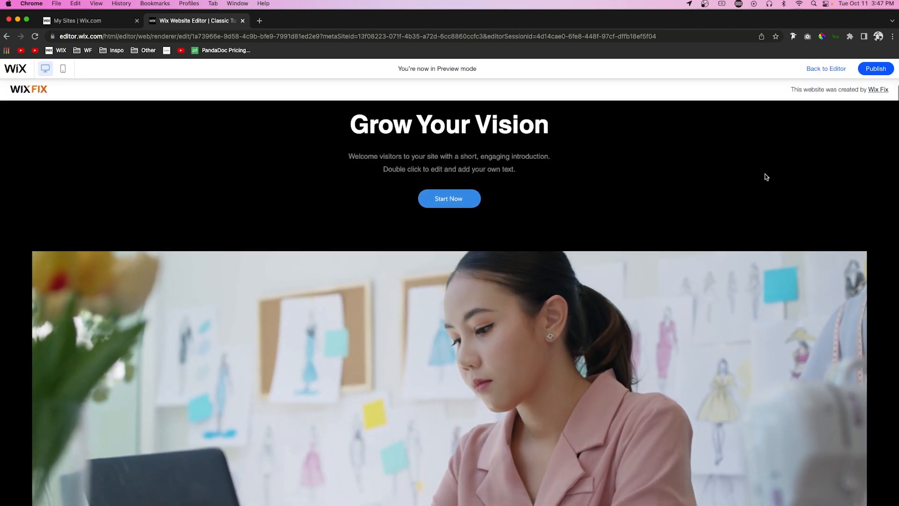
{"action": "scroll", "coordinate": [767, 177], "scroll_direction": "down", "scroll_amount": 6}
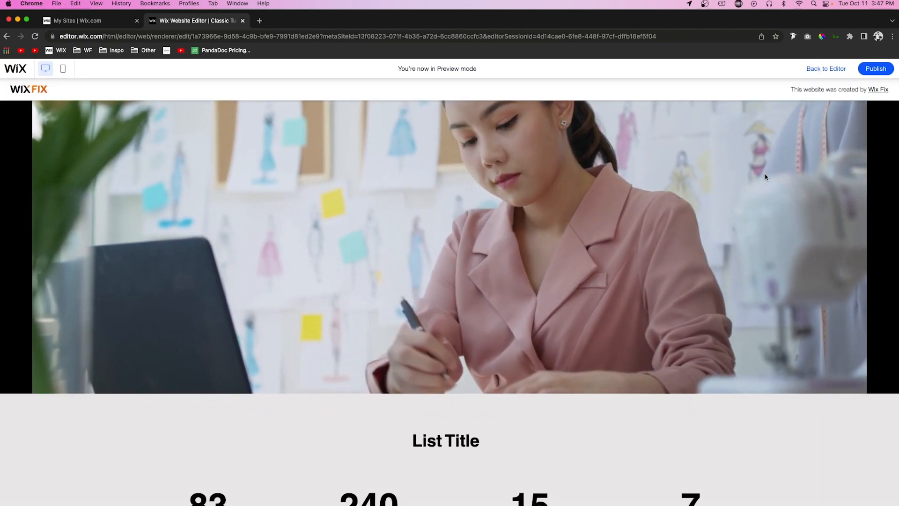
{"action": "scroll", "coordinate": [765, 176], "scroll_direction": "down", "scroll_amount": 5}
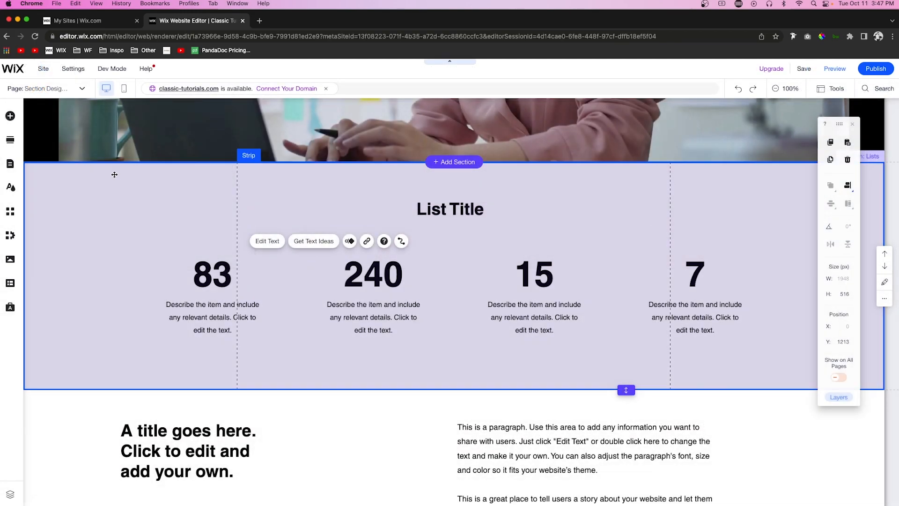
Step: Change the background of the "List Title" strip to solid black
{"action": "left_click", "coordinate": [117, 178]}
{"action": "left_click", "coordinate": [136, 149]}
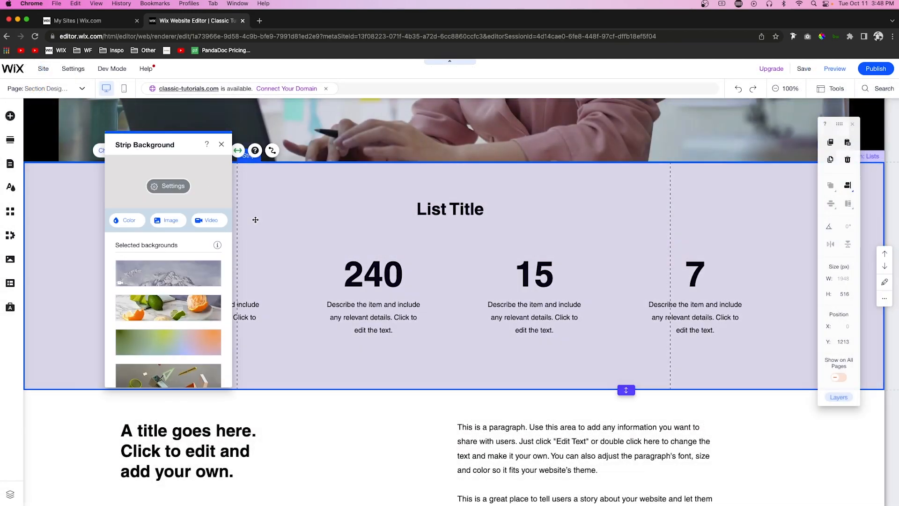
{"action": "left_click", "coordinate": [118, 227]}
{"action": "left_click", "coordinate": [207, 299]}
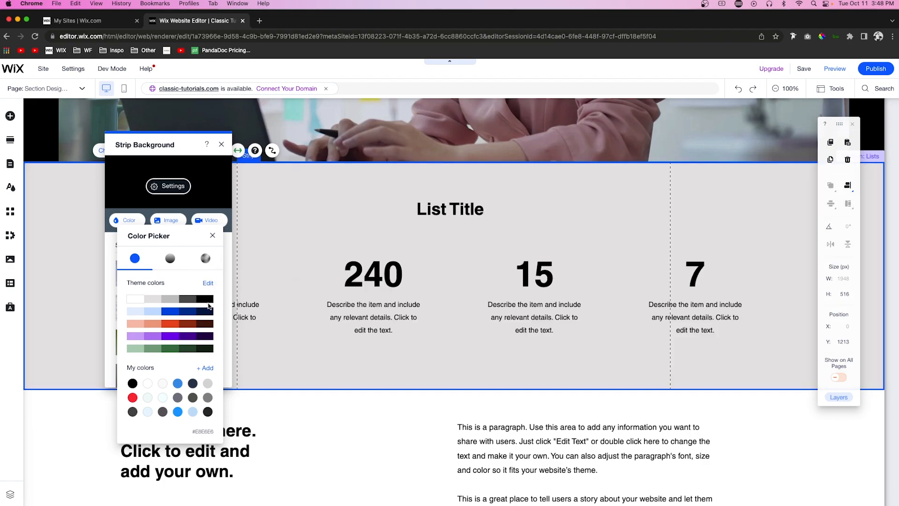
{"action": "left_click", "coordinate": [386, 292]}
Step: Recolor the large numbers in the list repeater with the saved bright blue
{"action": "left_click", "coordinate": [340, 265]}
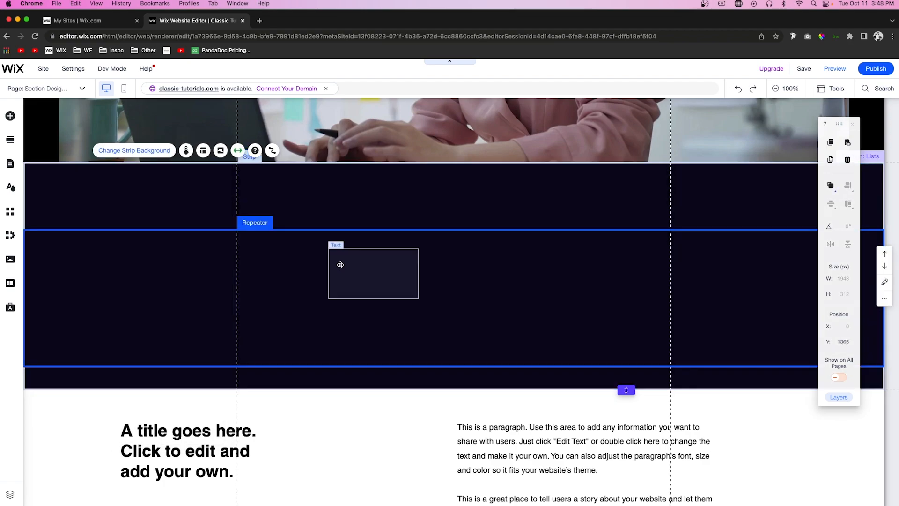
{"action": "left_click", "coordinate": [339, 263]}
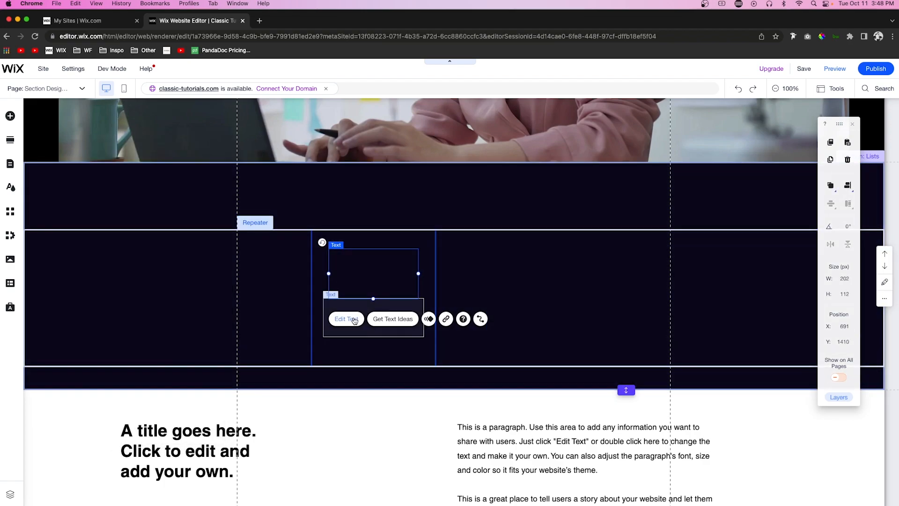
{"action": "left_click", "coordinate": [347, 319]}
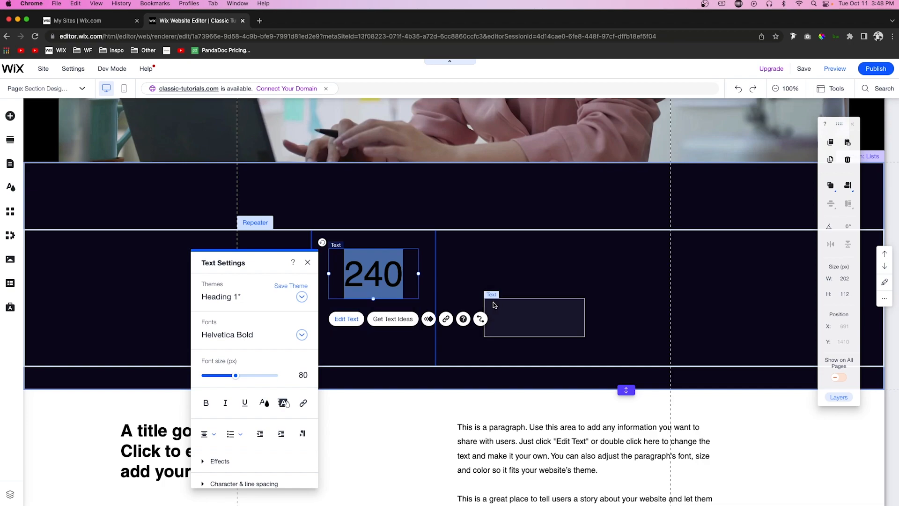
{"action": "left_click", "coordinate": [262, 403]}
{"action": "left_click", "coordinate": [261, 416]}
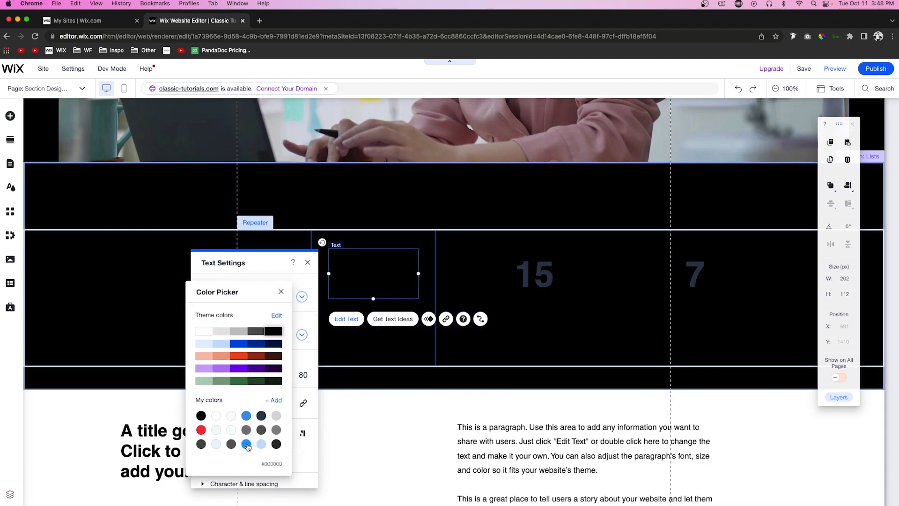
{"action": "left_click", "coordinate": [246, 444]}
{"action": "left_click", "coordinate": [246, 443]}
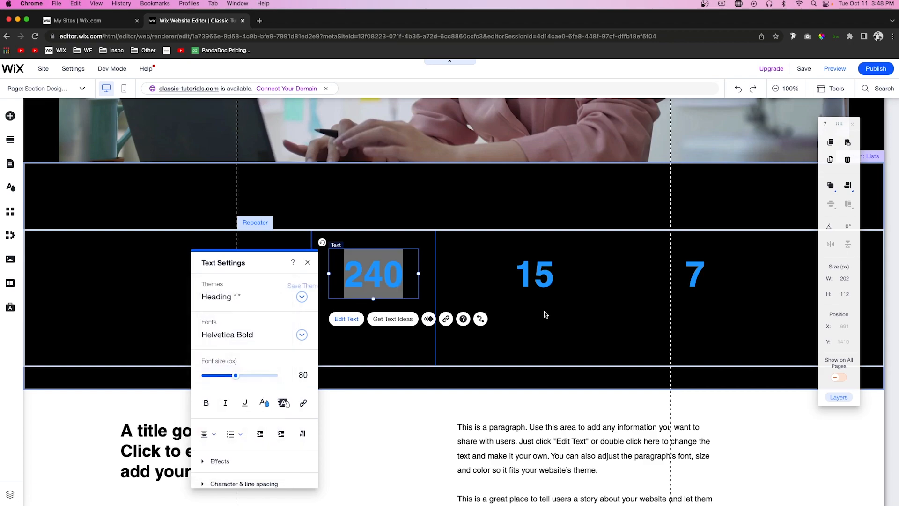
Step: Change the description text under the list numbers to gray
{"action": "left_click", "coordinate": [539, 313]}
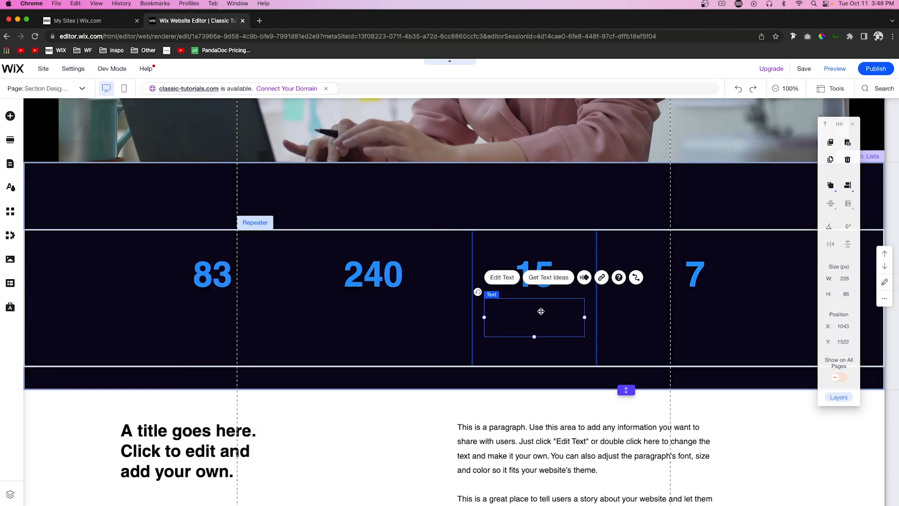
{"action": "left_click", "coordinate": [508, 277]}
{"action": "left_click", "coordinate": [419, 262]}
{"action": "left_click", "coordinate": [432, 290]}
Step: Recolor the list section's title white and replace its text with "Social Proof"
{"action": "left_click", "coordinate": [496, 211]}
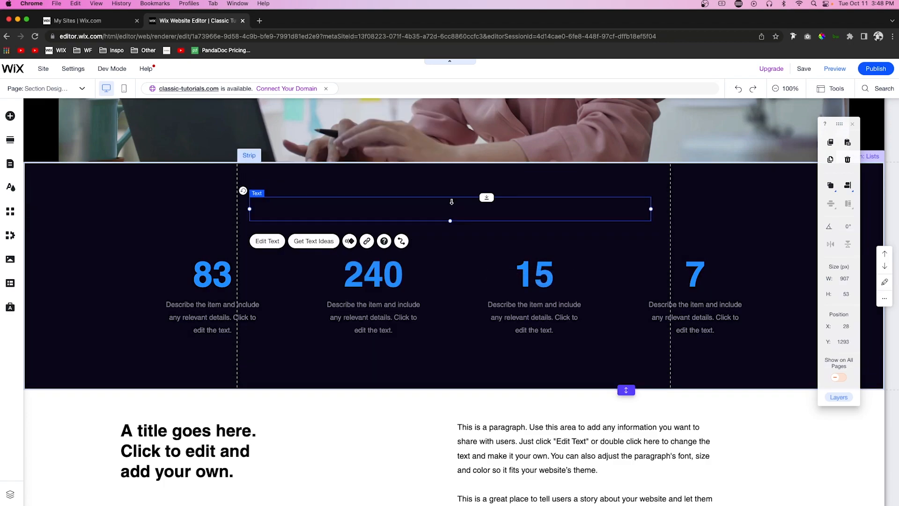
{"action": "left_click", "coordinate": [261, 245]}
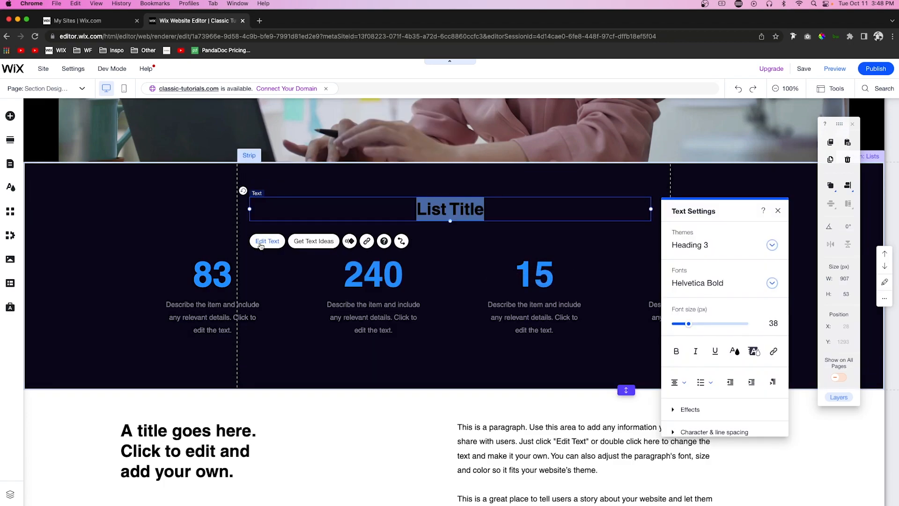
{"action": "left_click", "coordinate": [733, 353]}
{"action": "left_click", "coordinate": [677, 280]}
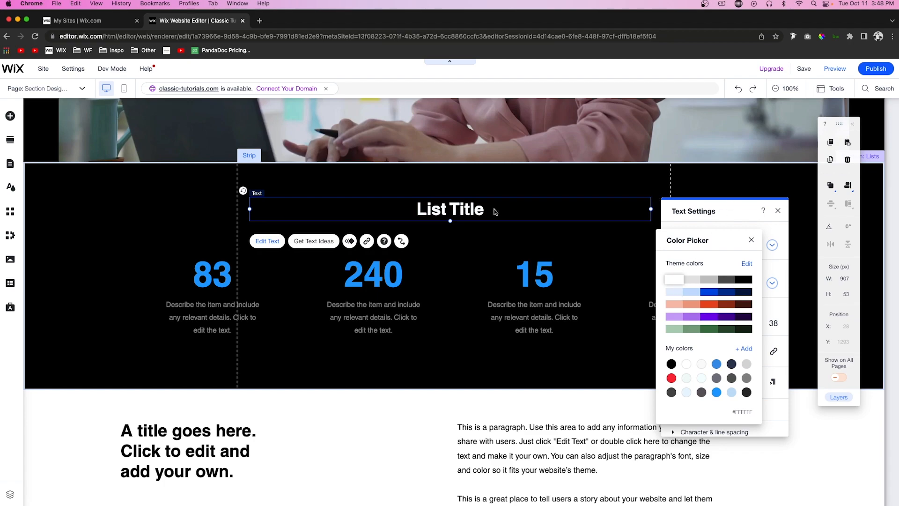
{"action": "double_click", "coordinate": [478, 209]}
{"action": "triple_click", "coordinate": [478, 209]}
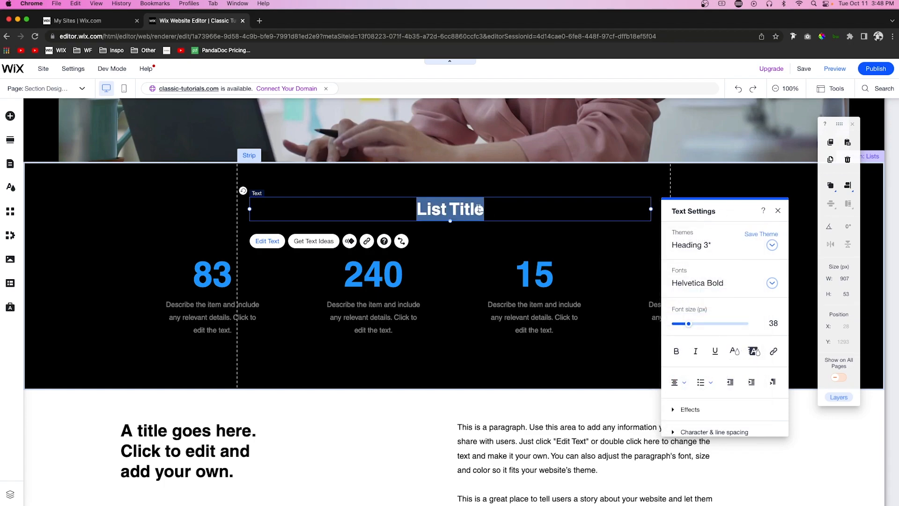
{"action": "type", "text": "Social Proof"}
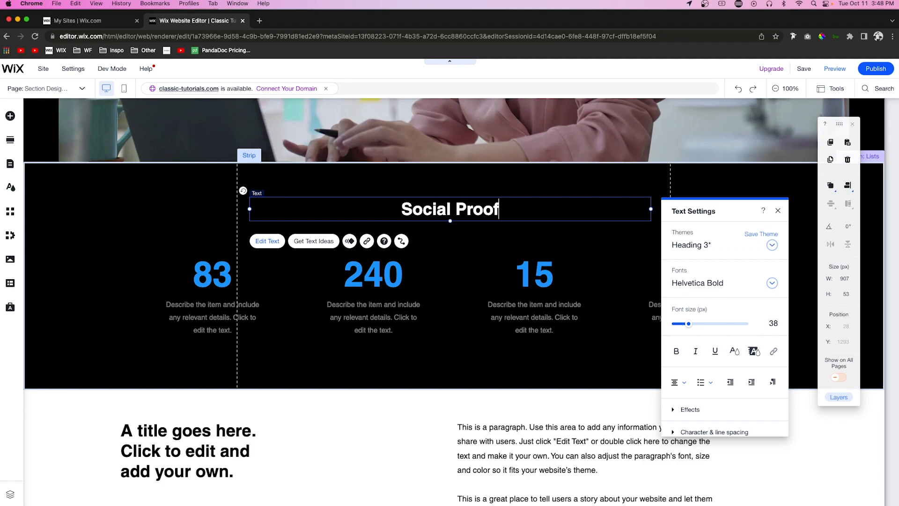
{"action": "left_click", "coordinate": [758, 224]}
Step: Review the black "Social Proof" section together with the text and Services sections below it
{"action": "scroll", "coordinate": [758, 225], "scroll_direction": "down", "scroll_amount": 5}
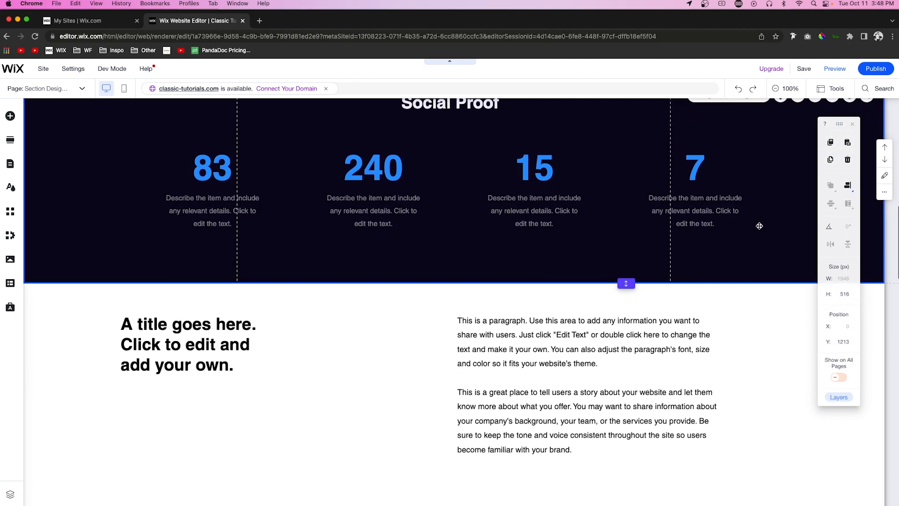
{"action": "scroll", "coordinate": [759, 264], "scroll_direction": "up", "scroll_amount": 1}
{"action": "scroll", "coordinate": [759, 266], "scroll_direction": "up", "scroll_amount": 10}
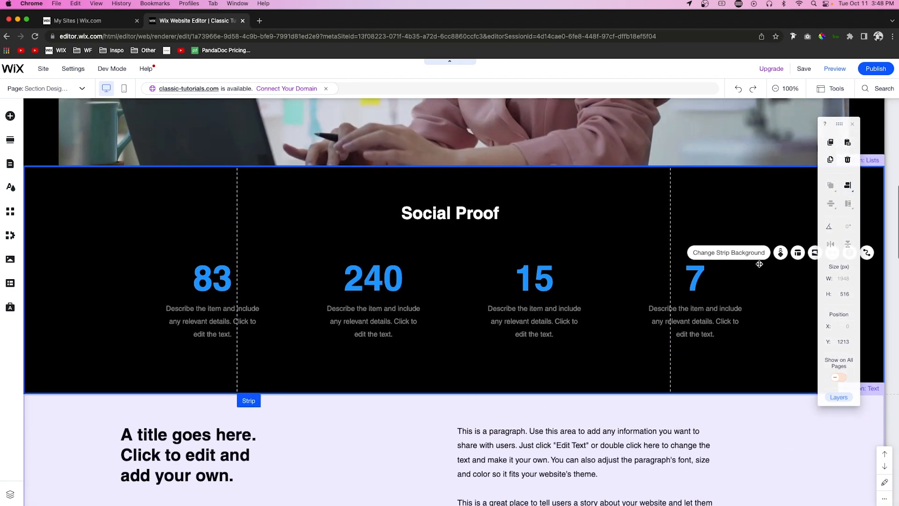
{"action": "scroll", "coordinate": [759, 266], "scroll_direction": "down", "scroll_amount": 10}
{"action": "scroll", "coordinate": [758, 266], "scroll_direction": "down", "scroll_amount": 3}
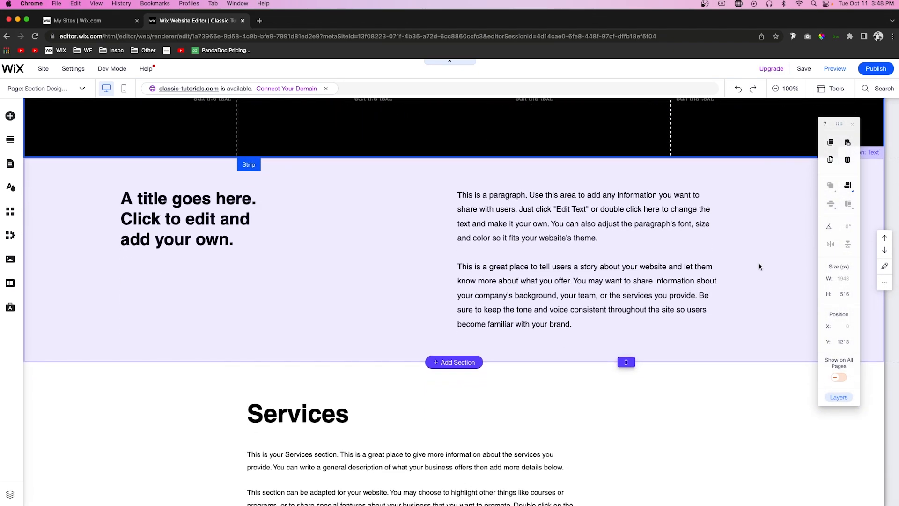
{"action": "scroll", "coordinate": [758, 265], "scroll_direction": "up", "scroll_amount": 10}
{"action": "scroll", "coordinate": [759, 265], "scroll_direction": "down", "scroll_amount": 8}
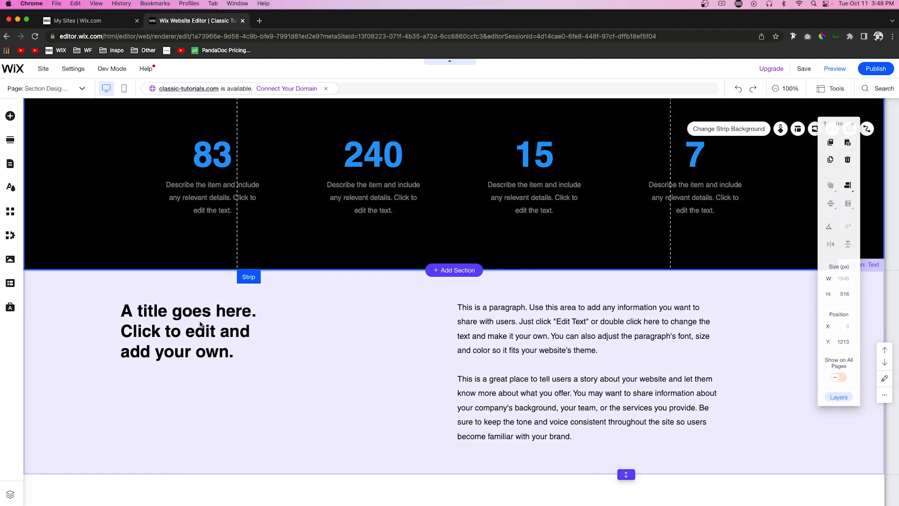
Step: Color the words "edit and add" in the text section's title with the saved bright blue
{"action": "left_click", "coordinate": [200, 323]}
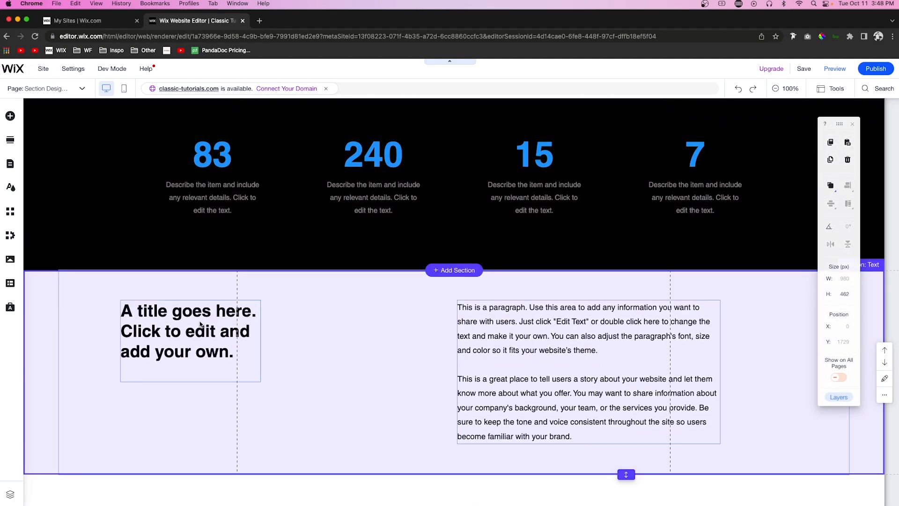
{"action": "left_click", "coordinate": [200, 323]}
{"action": "double_click", "coordinate": [183, 318]}
{"action": "left_click", "coordinate": [191, 332]}
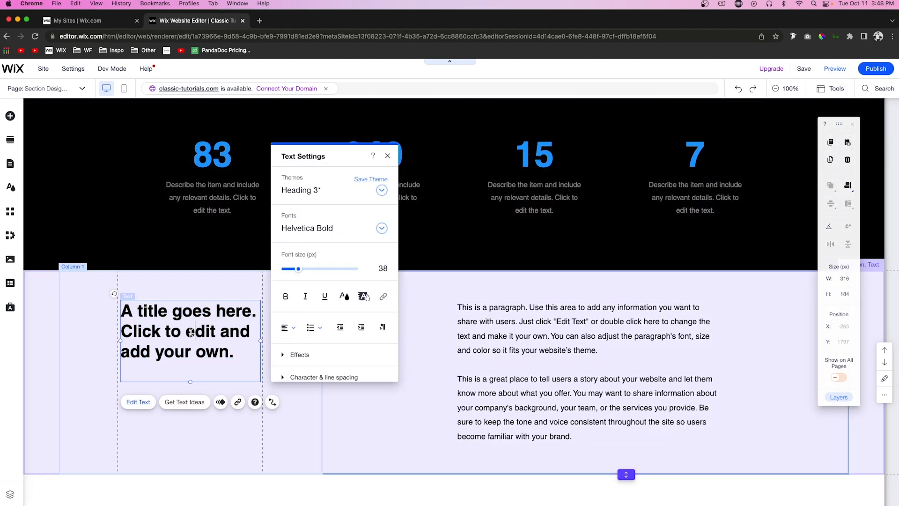
{"action": "left_click_drag", "start_coordinate": [187, 331], "coordinate": [184, 345]}
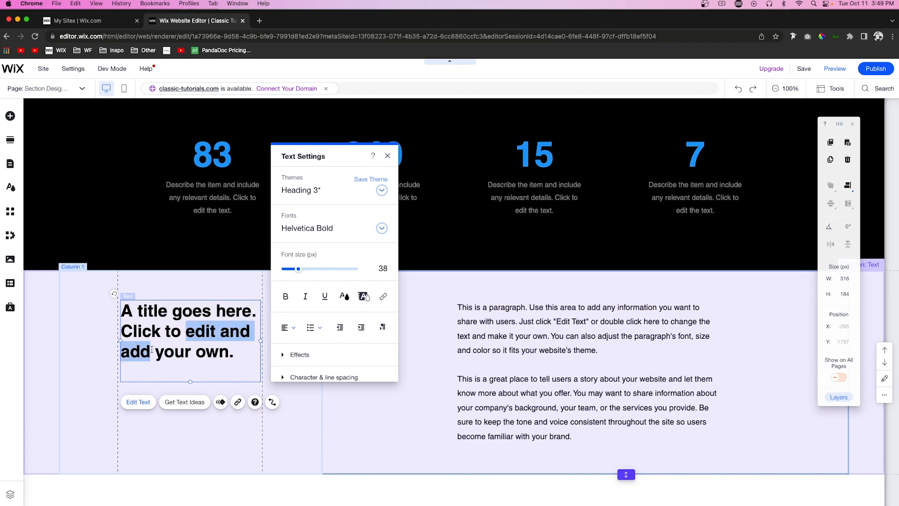
{"action": "left_click", "coordinate": [353, 296]}
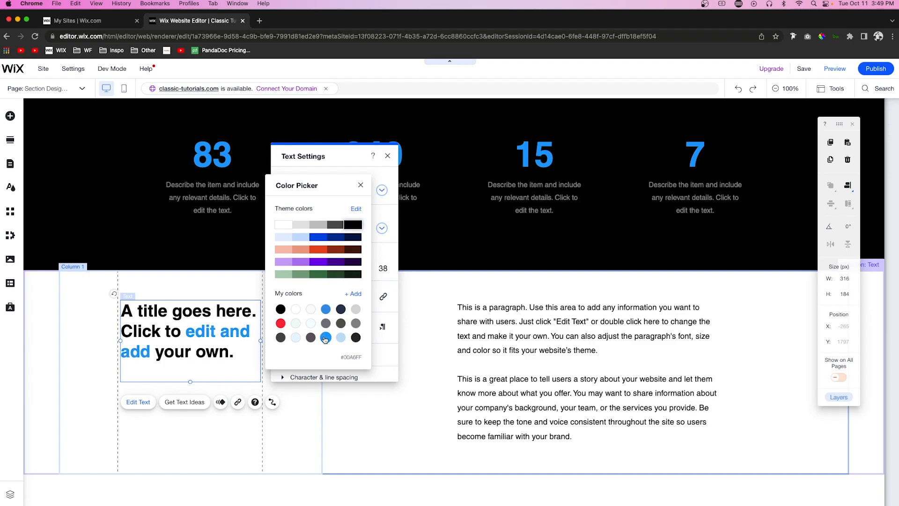
Step: Change the color of the paragraph text beside the two-tone title to gray
{"action": "left_click", "coordinate": [529, 352]}
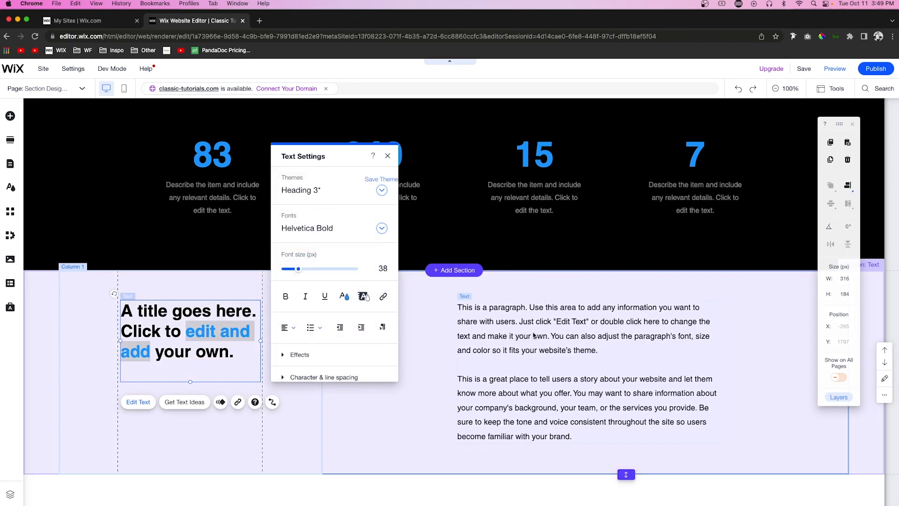
{"action": "left_click", "coordinate": [533, 332]}
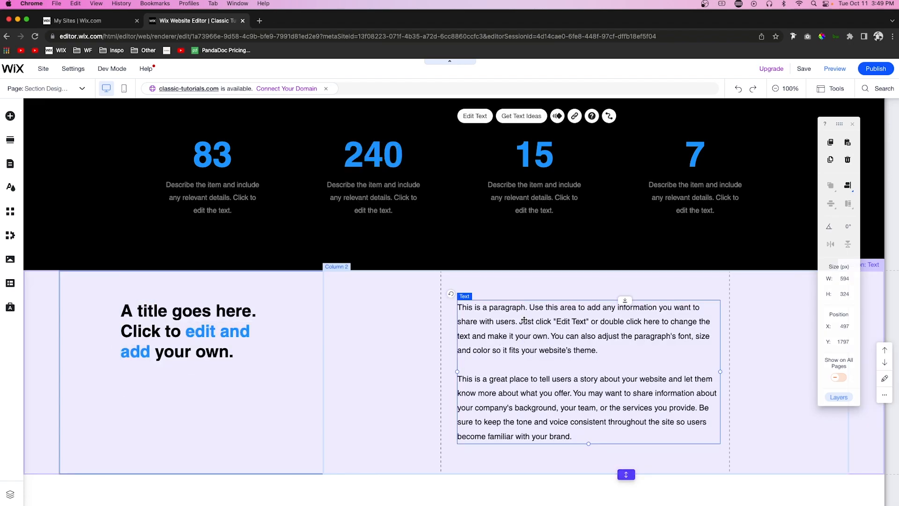
{"action": "double_click", "coordinate": [524, 319]}
{"action": "left_click", "coordinate": [801, 358]}
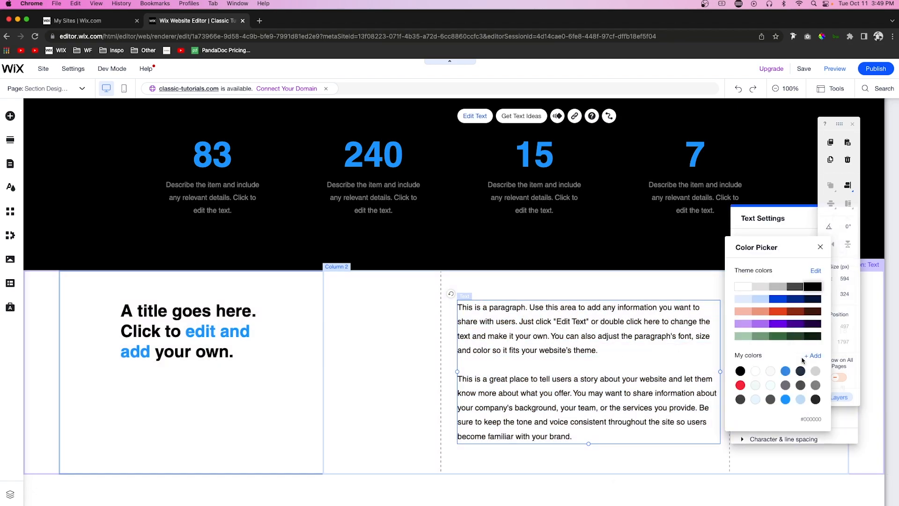
{"action": "left_click", "coordinate": [815, 385]}
{"action": "left_click", "coordinate": [78, 208]}
Step: Examine the layout of the restyled text section and the Services section that follows it
{"action": "scroll", "coordinate": [78, 209], "scroll_direction": "down", "scroll_amount": 7}
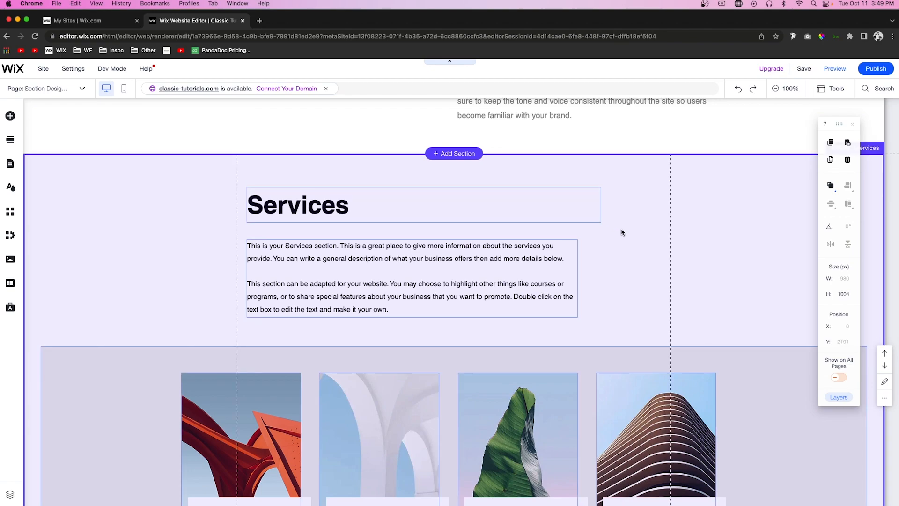
{"action": "left_click", "coordinate": [622, 232]}
{"action": "scroll", "coordinate": [363, 224], "scroll_direction": "up", "scroll_amount": 5}
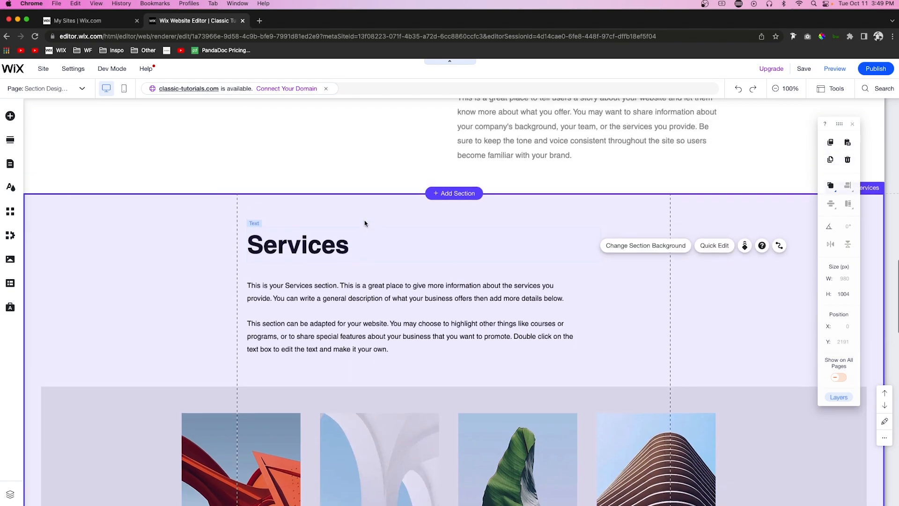
{"action": "scroll", "coordinate": [306, 331], "scroll_direction": "down", "scroll_amount": 3}
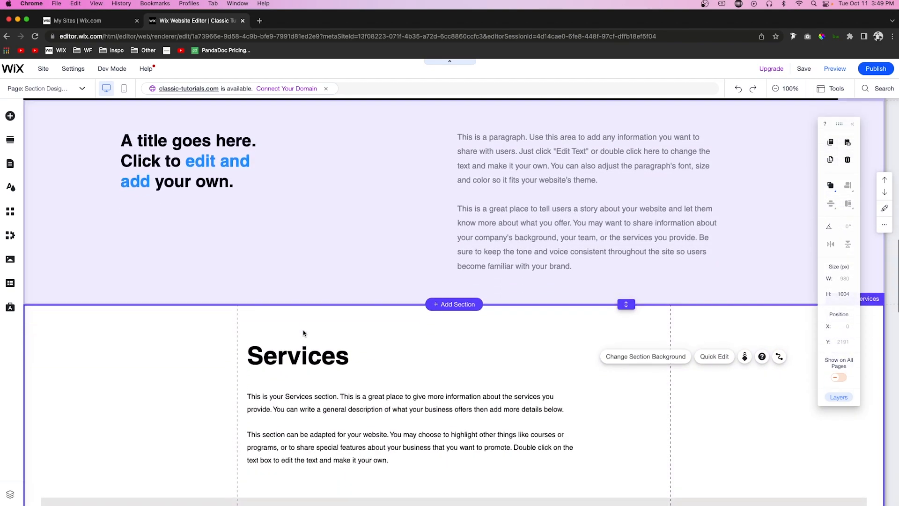
{"action": "scroll", "coordinate": [440, 294], "scroll_direction": "up", "scroll_amount": 2}
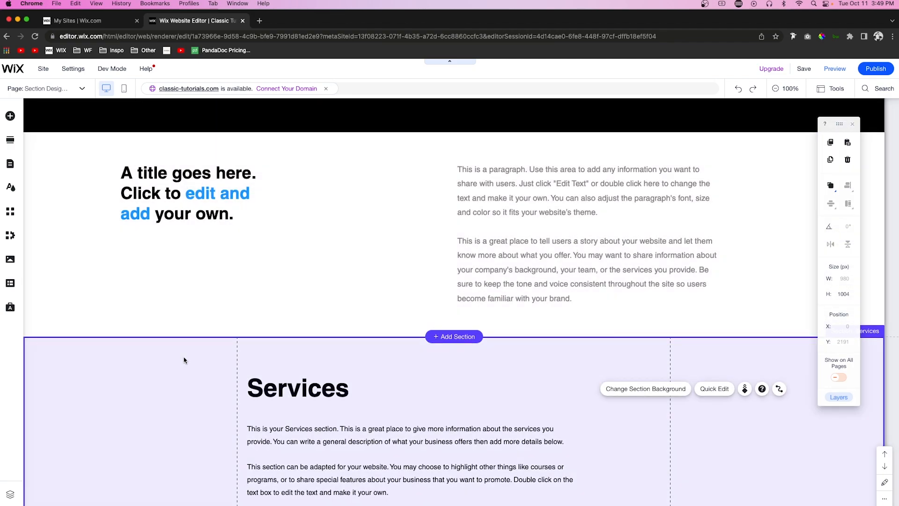
{"action": "scroll", "coordinate": [243, 313], "scroll_direction": "down", "scroll_amount": 4}
{"action": "scroll", "coordinate": [332, 276], "scroll_direction": "up", "scroll_amount": 5}
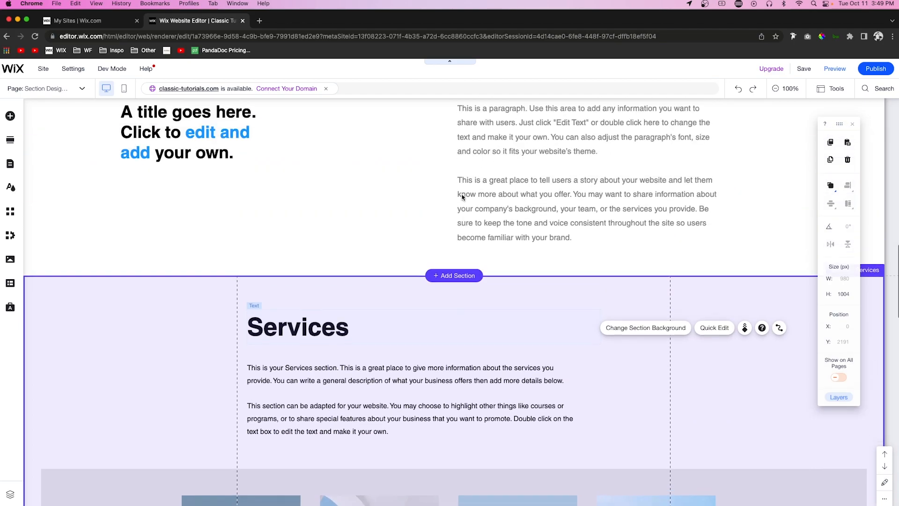
{"action": "scroll", "coordinate": [520, 225], "scroll_direction": "down", "scroll_amount": 5}
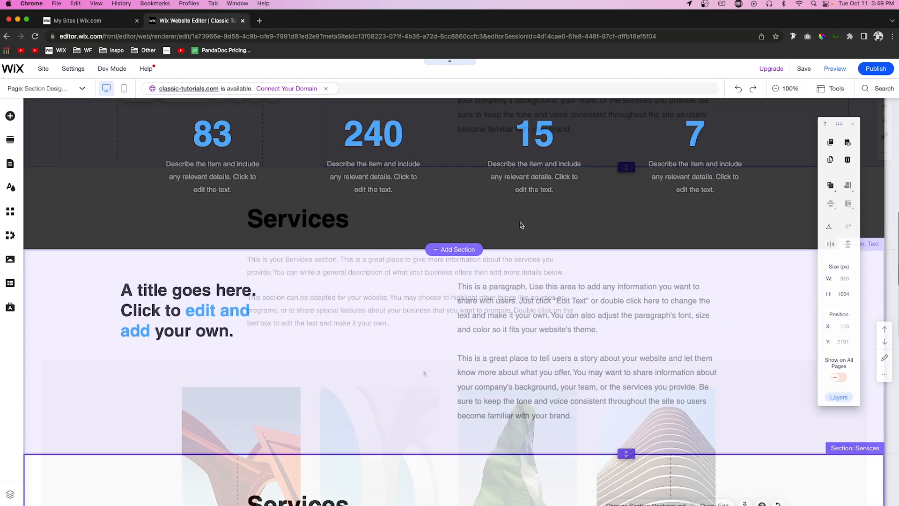
Step: Push the Services content down to a heading position of about Y 2767 and add a 400 px high strip above it
{"action": "left_click", "coordinate": [295, 197]}
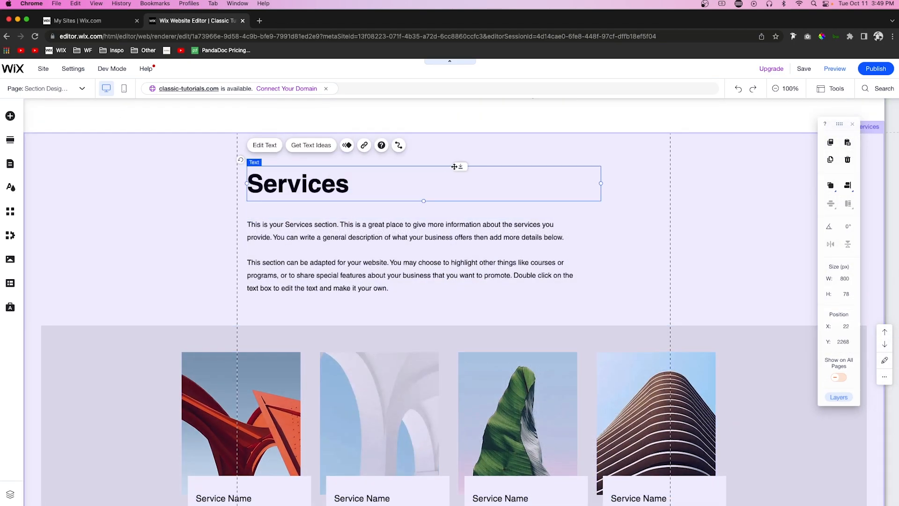
{"action": "left_click_drag", "start_coordinate": [459, 174], "coordinate": [450, 388]}
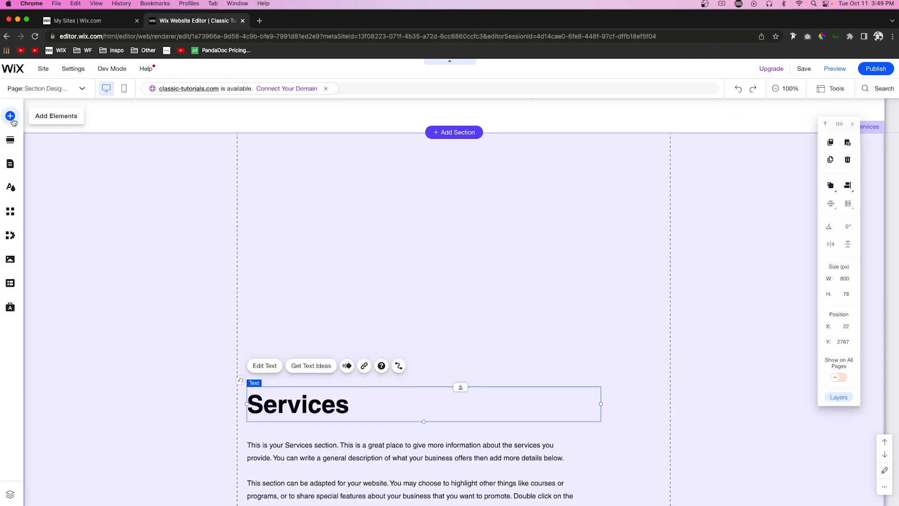
{"action": "left_click", "coordinate": [10, 115]}
{"action": "left_click_drag", "start_coordinate": [186, 225], "coordinate": [443, 218]}
{"action": "left_click", "coordinate": [344, 175]}
Step: Set the background color opacity of the new strip in the Services section to 0%
{"action": "scroll", "coordinate": [282, 131], "scroll_direction": "up", "scroll_amount": 2}
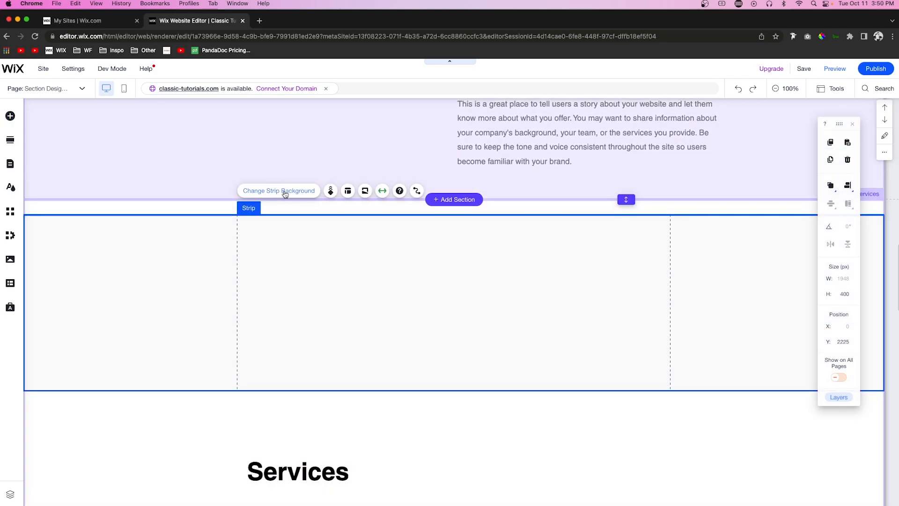
{"action": "left_click", "coordinate": [281, 190]}
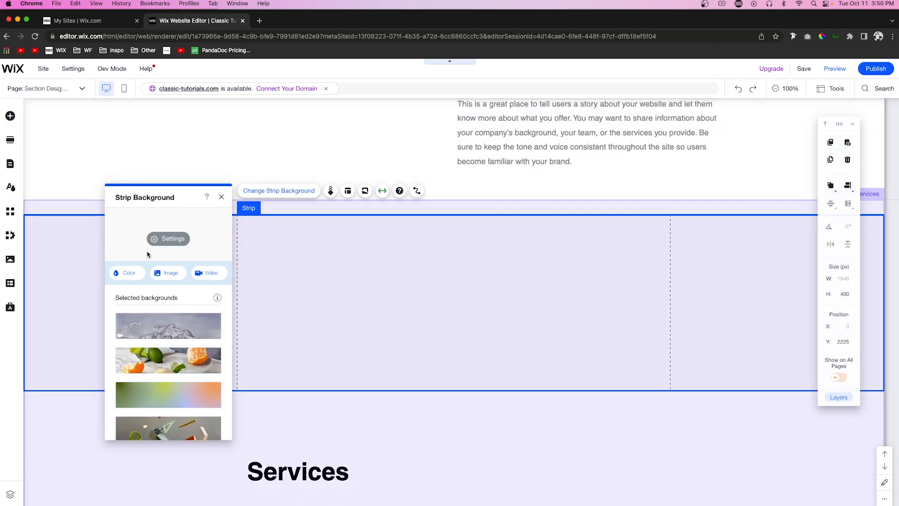
{"action": "left_click", "coordinate": [160, 238]}
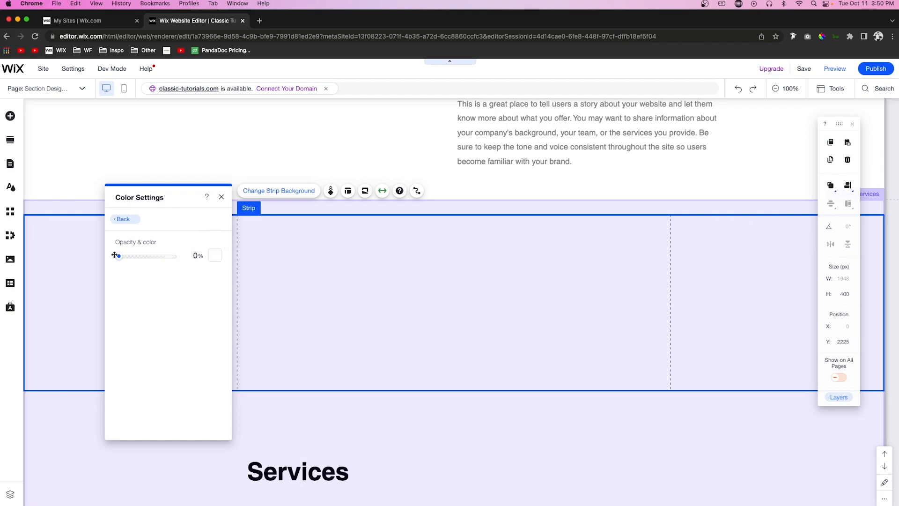
Step: Move the Services heading and its description text up into the new transparent strip
{"action": "scroll", "coordinate": [356, 328], "scroll_direction": "down", "scroll_amount": 3}
{"action": "left_click", "coordinate": [297, 429]}
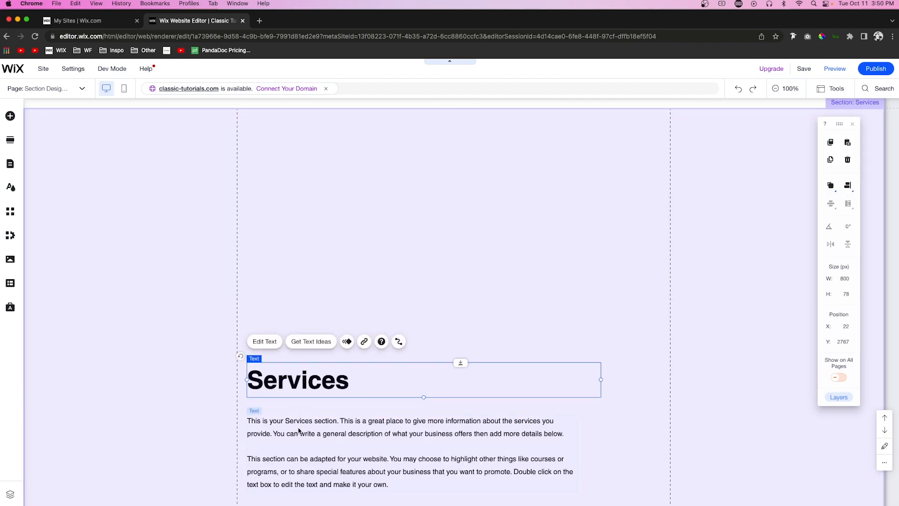
{"action": "left_click_drag", "start_coordinate": [298, 430], "coordinate": [304, 219]}
{"action": "left_click", "coordinate": [211, 160]}
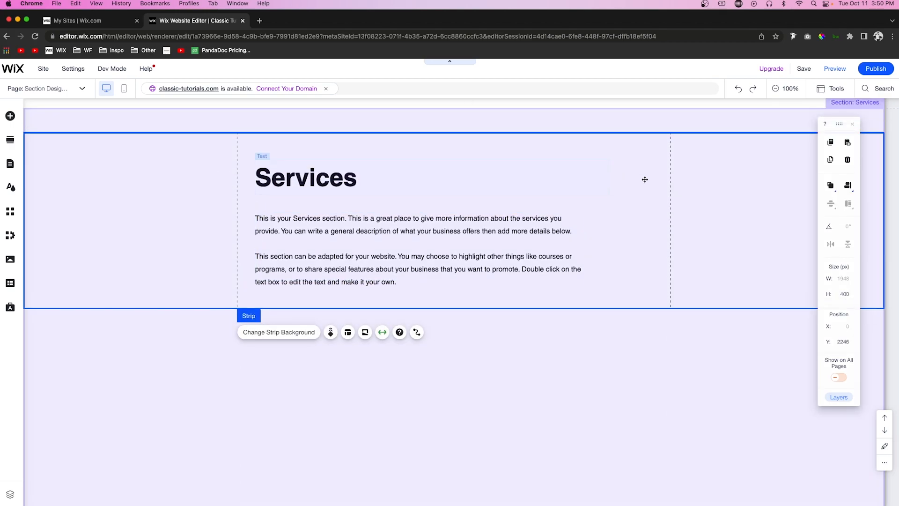
Step: Align the Services strip's content to the left and shift its heading and description right, in line with the heading of the section above
{"action": "left_click", "coordinate": [348, 332]}
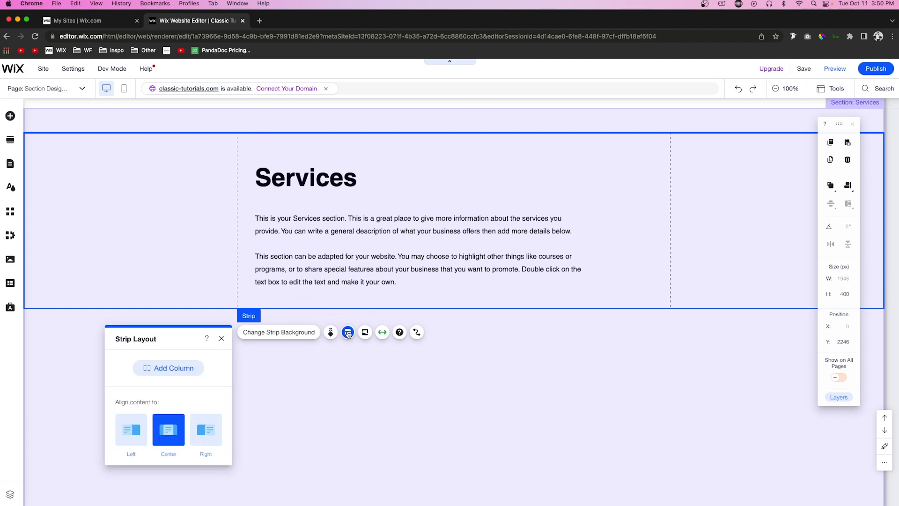
{"action": "left_click", "coordinate": [130, 432]}
{"action": "scroll", "coordinate": [440, 265], "scroll_direction": "up", "scroll_amount": 3}
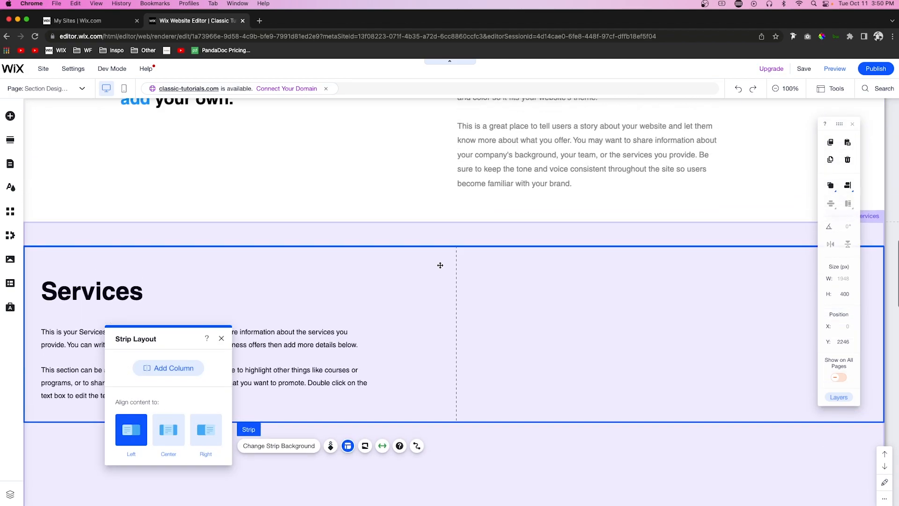
{"action": "left_click", "coordinate": [86, 316]}
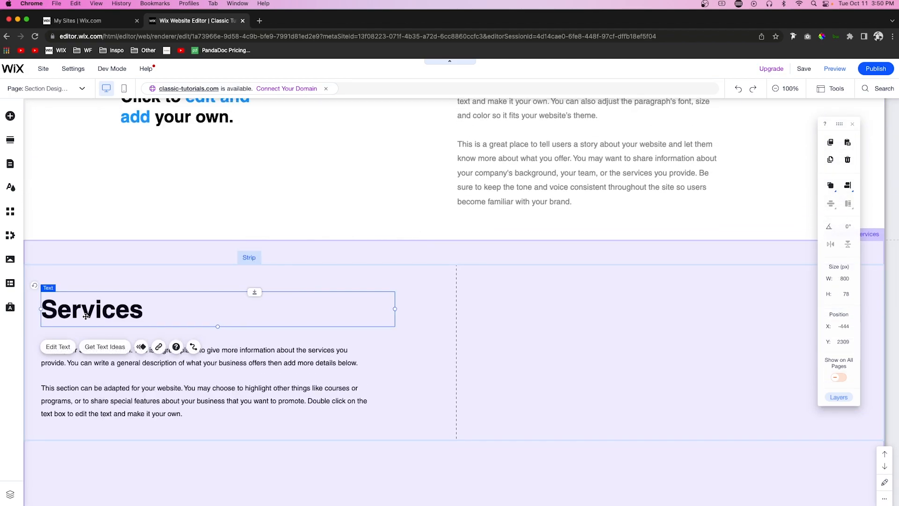
{"action": "left_click", "coordinate": [91, 366], "text": "shift"}
{"action": "left_click_drag", "start_coordinate": [138, 363], "coordinate": [171, 354]}
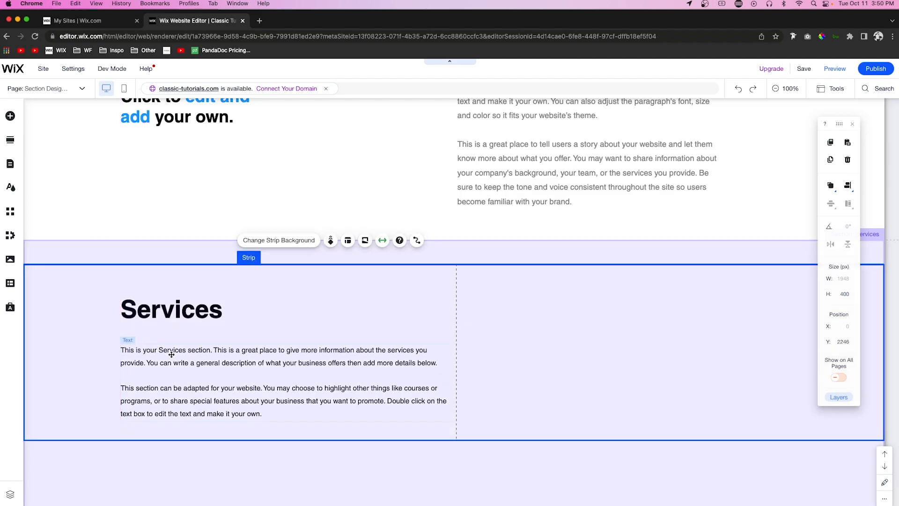
Step: Set the text color of the Services description to gray #919191
{"action": "left_click", "coordinate": [367, 392]}
{"action": "left_click", "coordinate": [140, 324]}
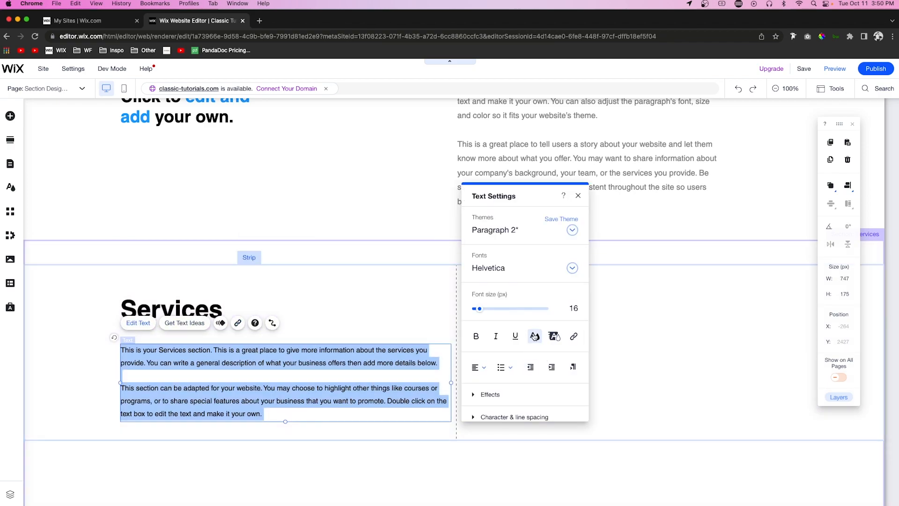
{"action": "left_click", "coordinate": [535, 335]}
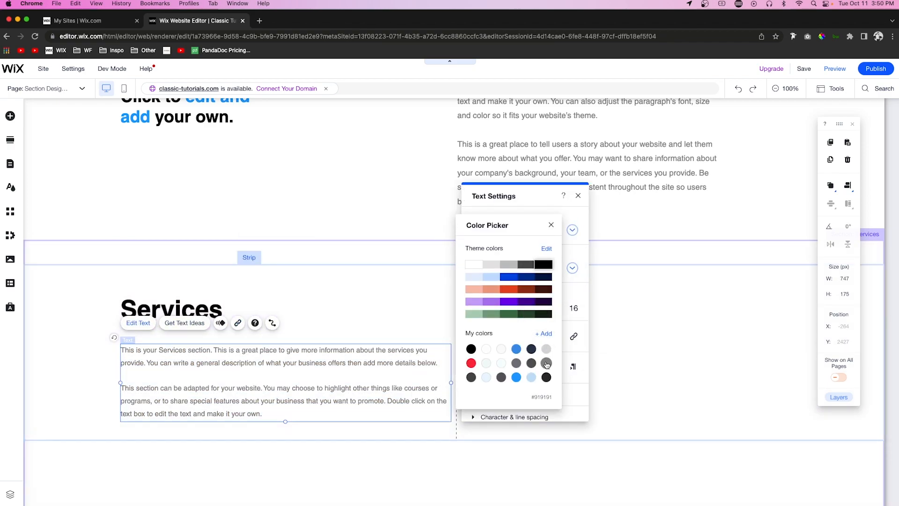
{"action": "left_click", "coordinate": [672, 352]}
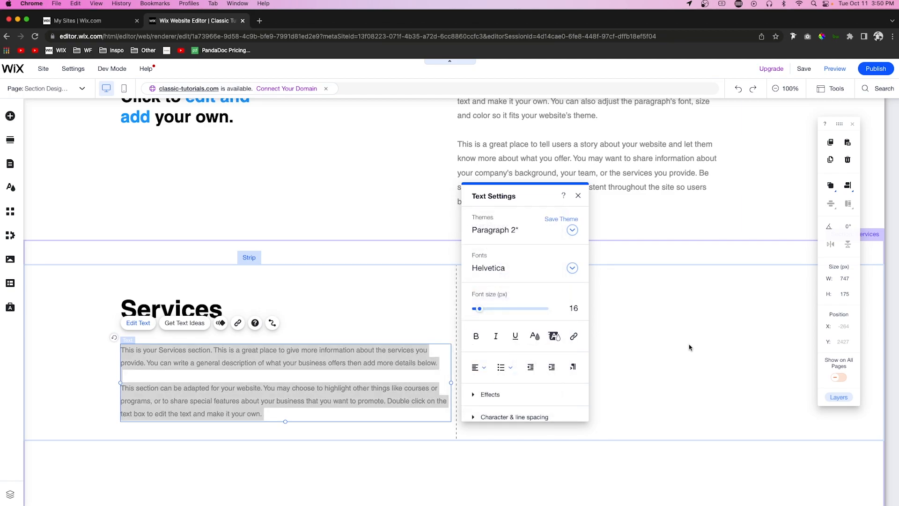
{"action": "left_click", "coordinate": [684, 340]}
{"action": "left_click", "coordinate": [685, 340]}
Step: Move the strip with the four service cards up to Y 2646, just below the Services description
{"action": "scroll", "coordinate": [685, 340], "scroll_direction": "down", "scroll_amount": 3}
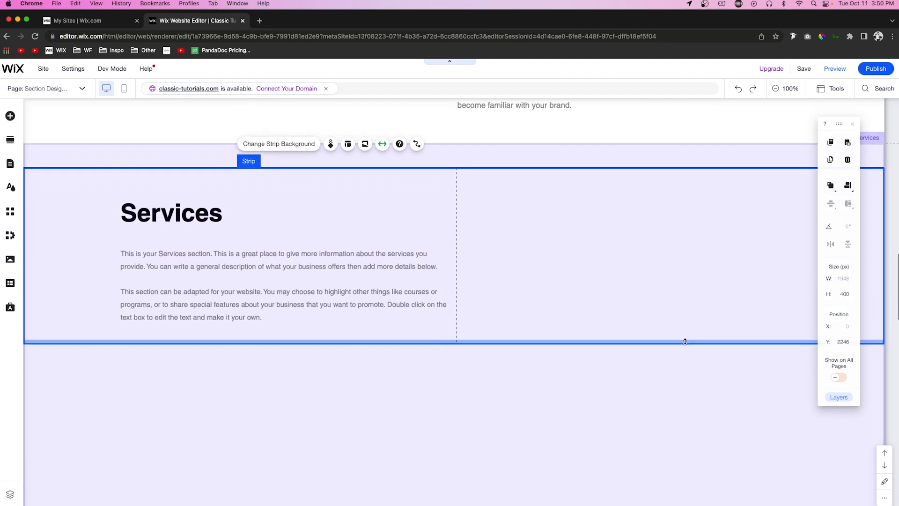
{"action": "scroll", "coordinate": [609, 344], "scroll_direction": "down", "scroll_amount": 5}
{"action": "left_click", "coordinate": [437, 381]}
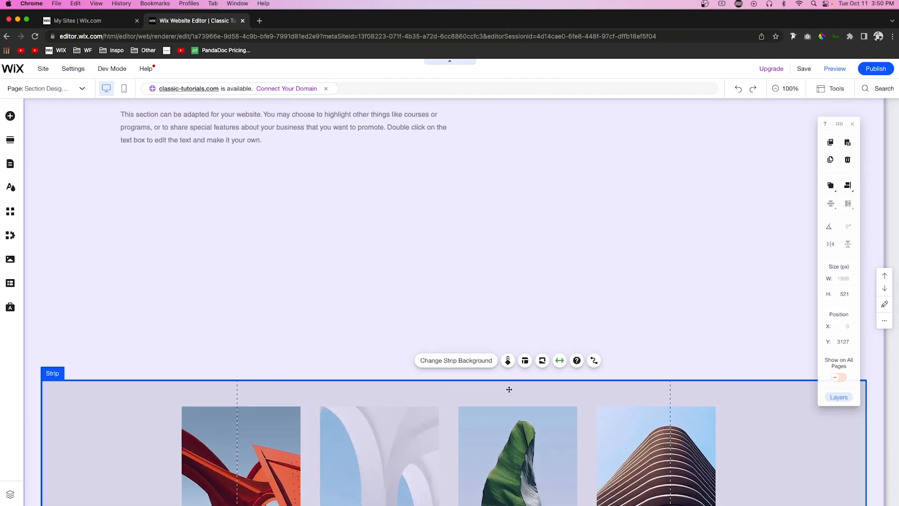
{"action": "left_click_drag", "start_coordinate": [485, 385], "coordinate": [490, 175]}
{"action": "scroll", "coordinate": [125, 286], "scroll_direction": "up", "scroll_amount": 3}
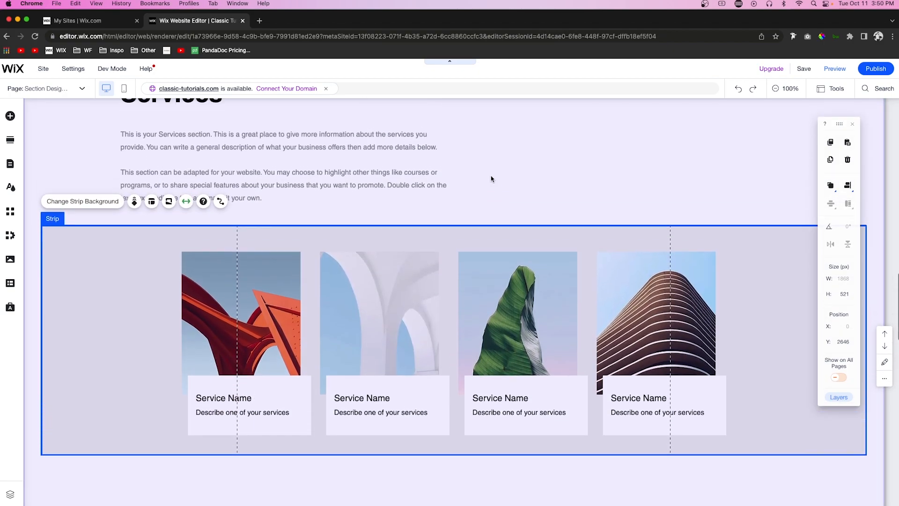
Step: Set the background color of the service cards strip to black
{"action": "left_click", "coordinate": [112, 289]}
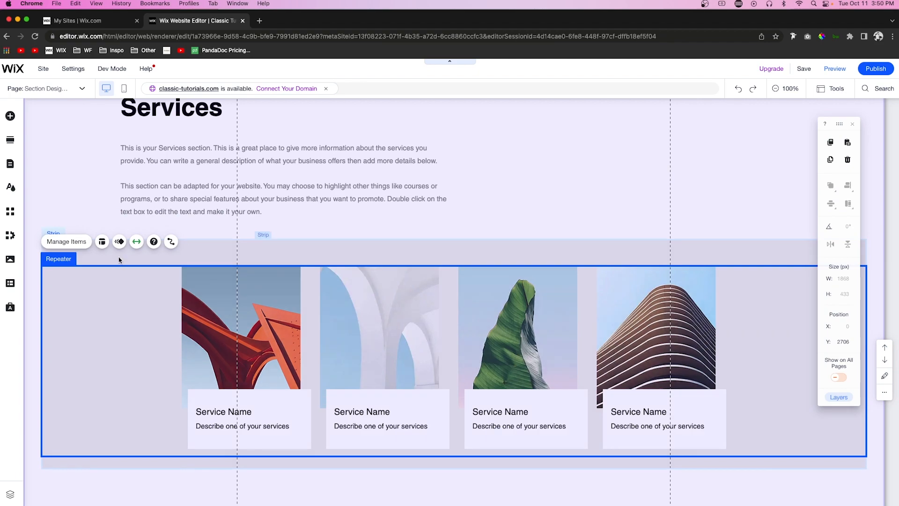
{"action": "left_click", "coordinate": [119, 250]}
{"action": "left_click", "coordinate": [131, 237]}
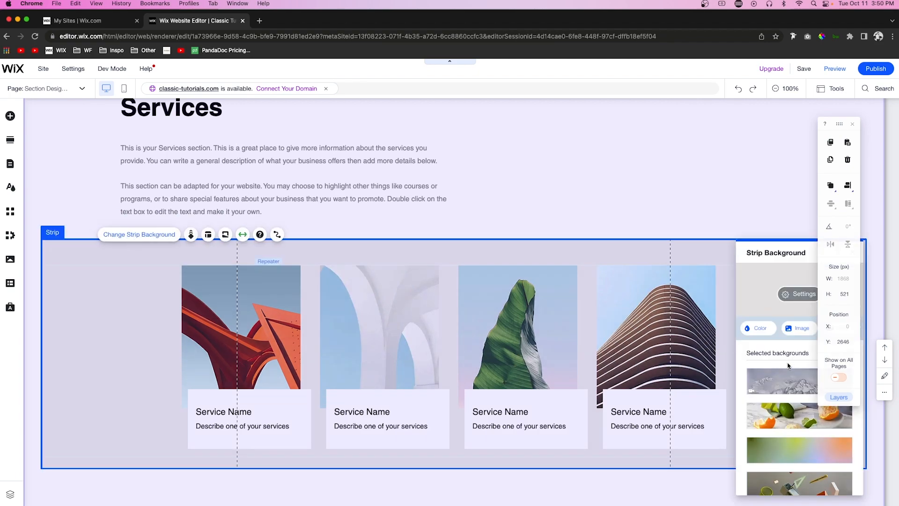
{"action": "left_click", "coordinate": [758, 327]}
{"action": "left_click", "coordinate": [829, 447]}
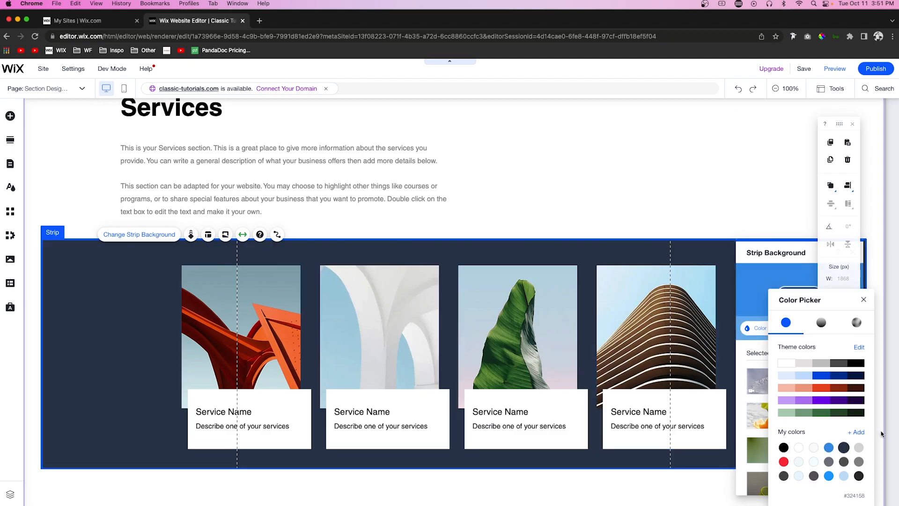
{"action": "left_click", "coordinate": [856, 363]}
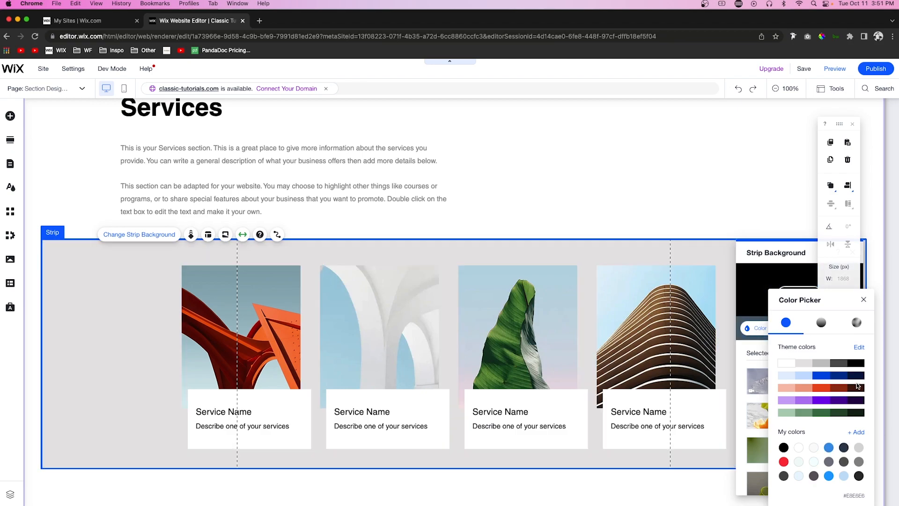
{"action": "left_click", "coordinate": [236, 420]}
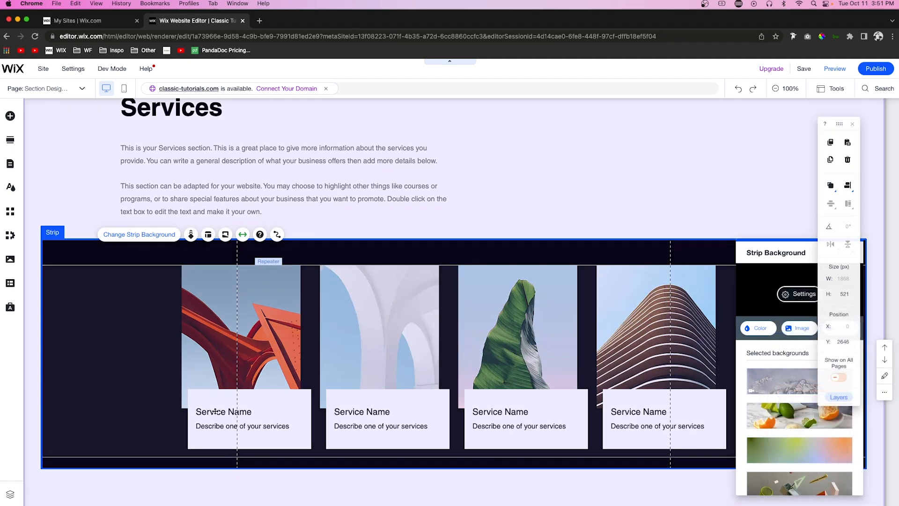
Step: Set the color of the Service Name text in the service cards to blue #3D9BE9
{"action": "left_click", "coordinate": [223, 412]}
{"action": "left_click", "coordinate": [207, 411]}
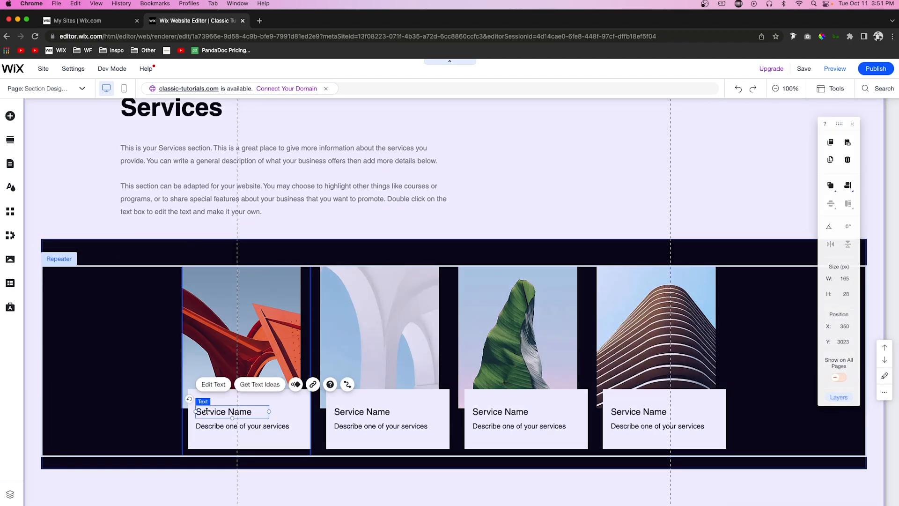
{"action": "left_click", "coordinate": [210, 388]}
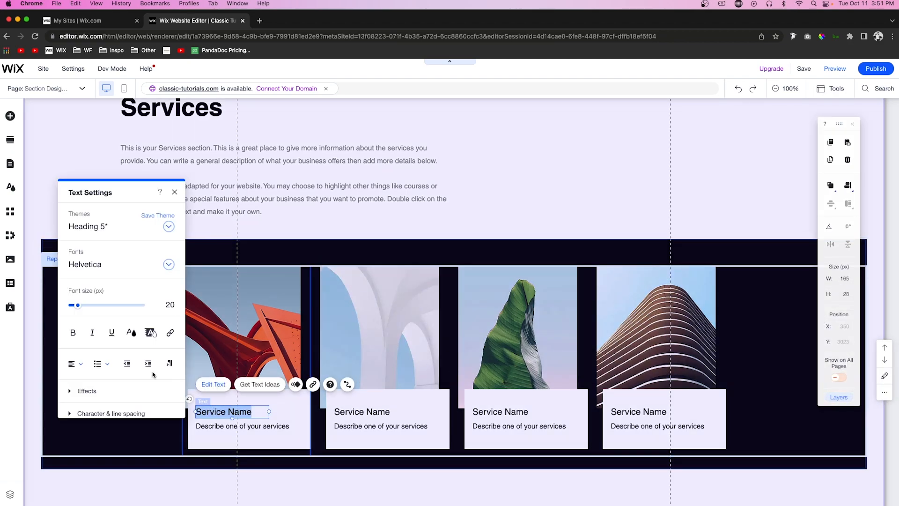
{"action": "left_click", "coordinate": [131, 332]}
{"action": "left_click", "coordinate": [113, 345]}
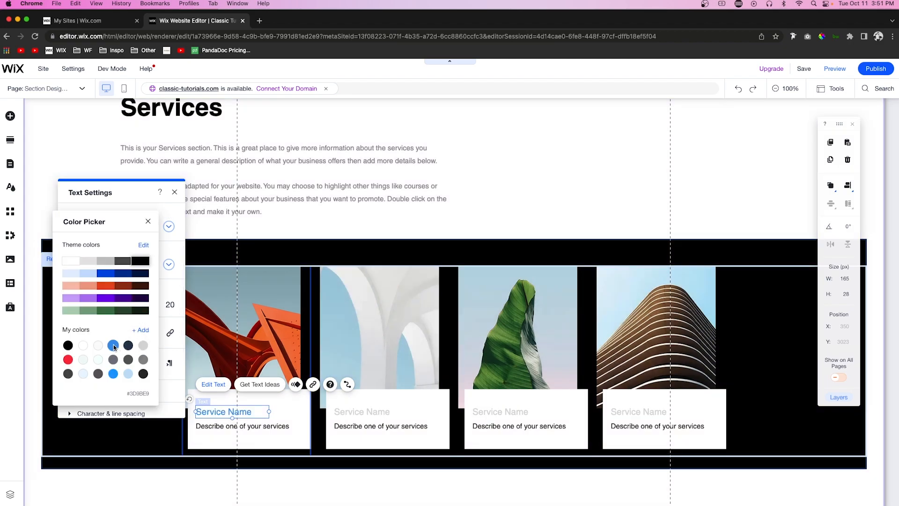
{"action": "left_click", "coordinate": [251, 431]}
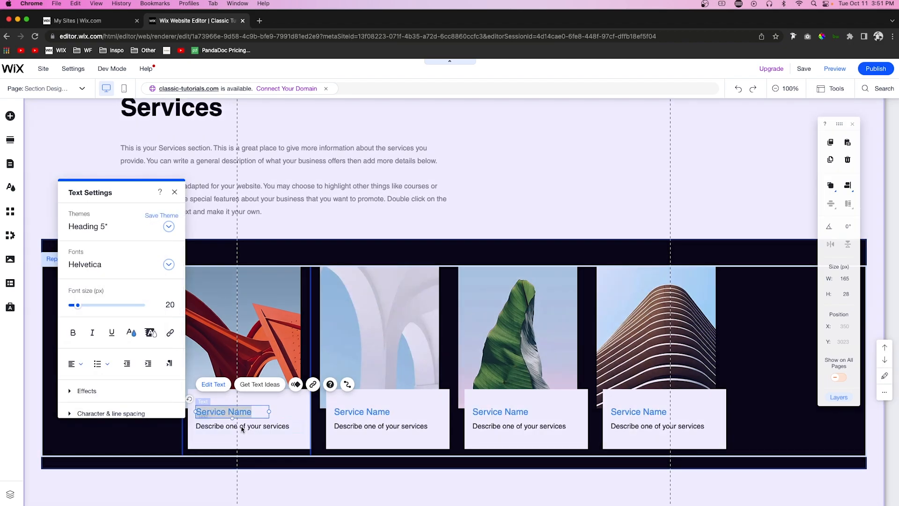
Step: Set the color of the service cards' description text to the saved gray
{"action": "left_click", "coordinate": [251, 427]}
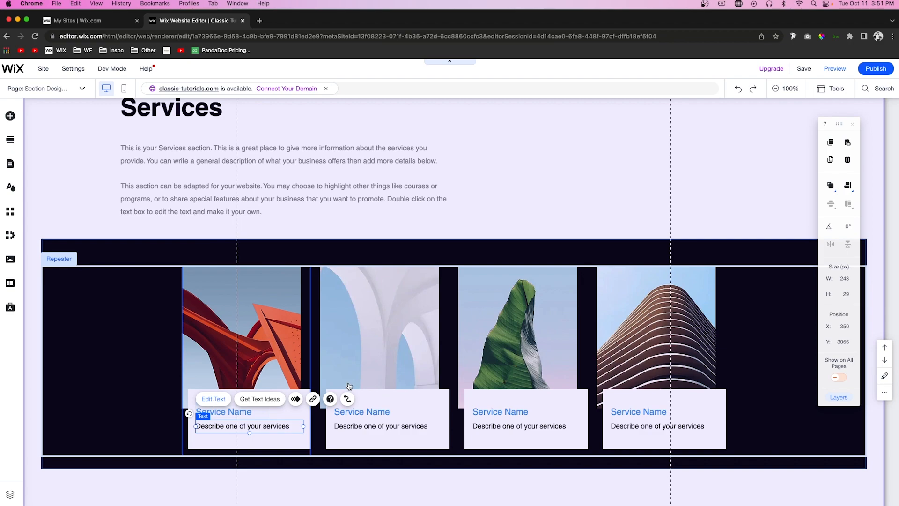
{"action": "left_click", "coordinate": [213, 398]}
{"action": "left_click", "coordinate": [131, 332]}
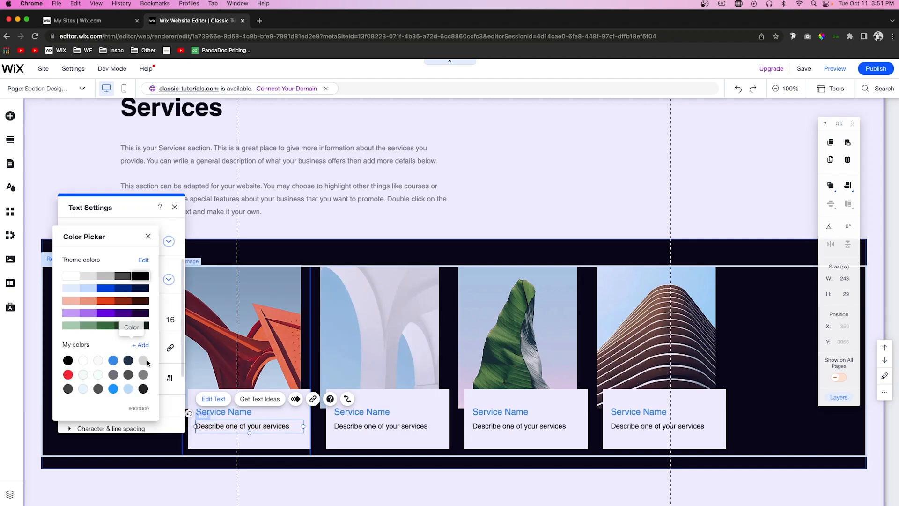
{"action": "left_click", "coordinate": [144, 374]}
{"action": "left_click", "coordinate": [780, 388]}
Step: Shorten the Services section from below to remove the empty space under the cards strip
{"action": "scroll", "coordinate": [756, 253], "scroll_direction": "down", "scroll_amount": 5}
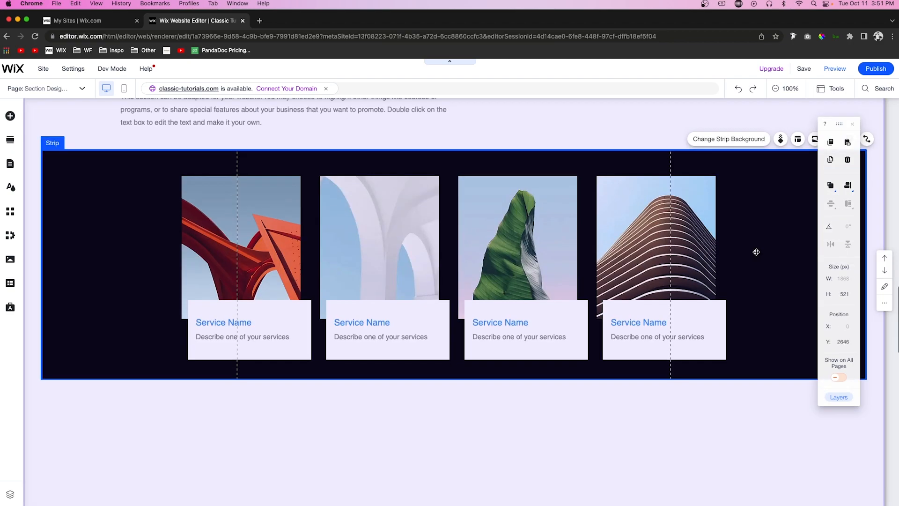
{"action": "left_click", "coordinate": [585, 410]}
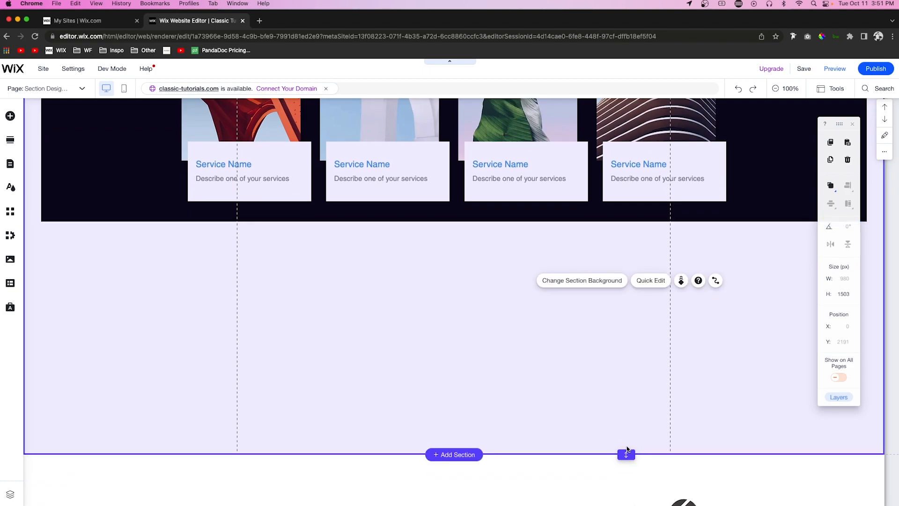
{"action": "left_click_drag", "start_coordinate": [626, 454], "coordinate": [614, 253]}
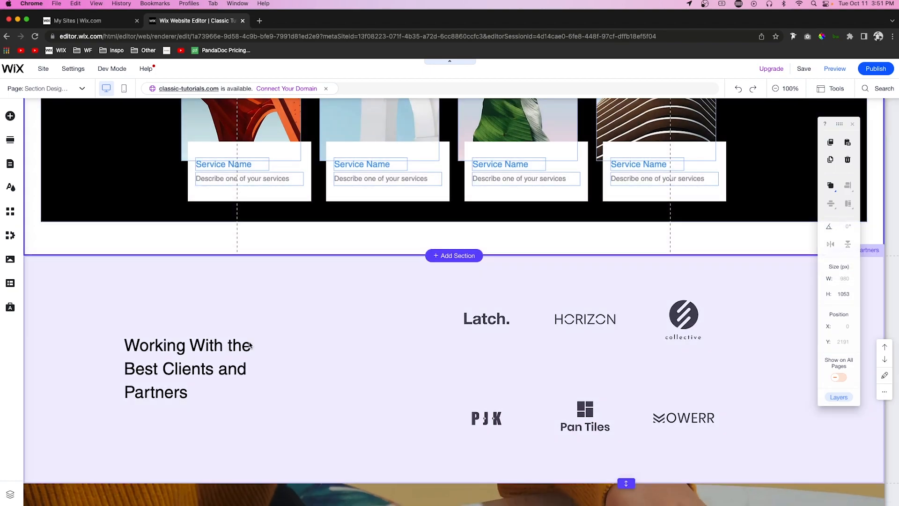
Step: Color the words "Best Clients and Partners" in the clients section heading with the saved blue
{"action": "double_click", "coordinate": [249, 345]}
{"action": "left_click", "coordinate": [214, 329]}
{"action": "left_click_drag", "start_coordinate": [213, 327], "coordinate": [126, 325]}
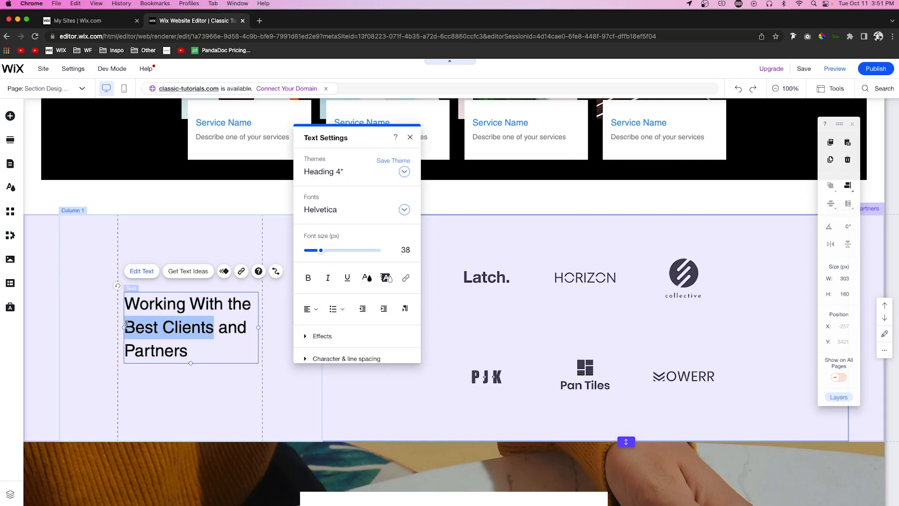
{"action": "left_click", "coordinate": [190, 326]}
{"action": "left_click_drag", "start_coordinate": [126, 324], "coordinate": [188, 351]}
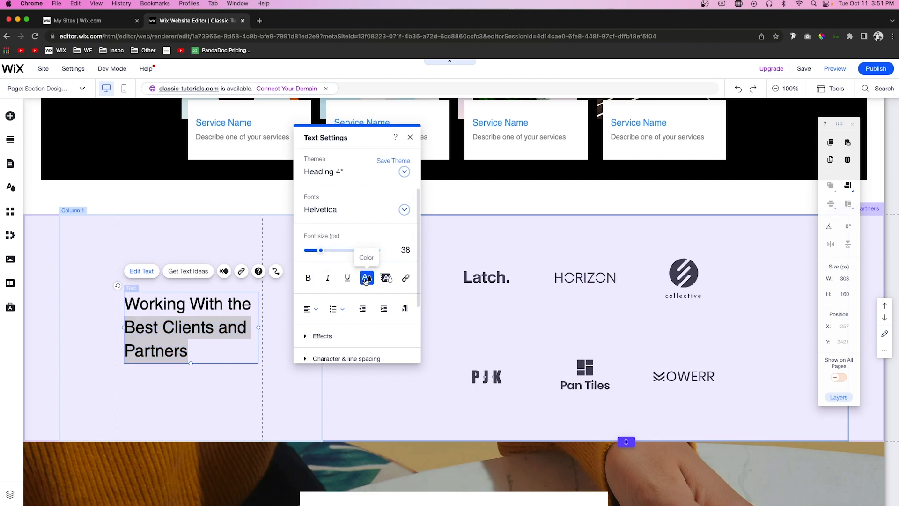
{"action": "left_click", "coordinate": [366, 279]}
{"action": "left_click", "coordinate": [349, 290]}
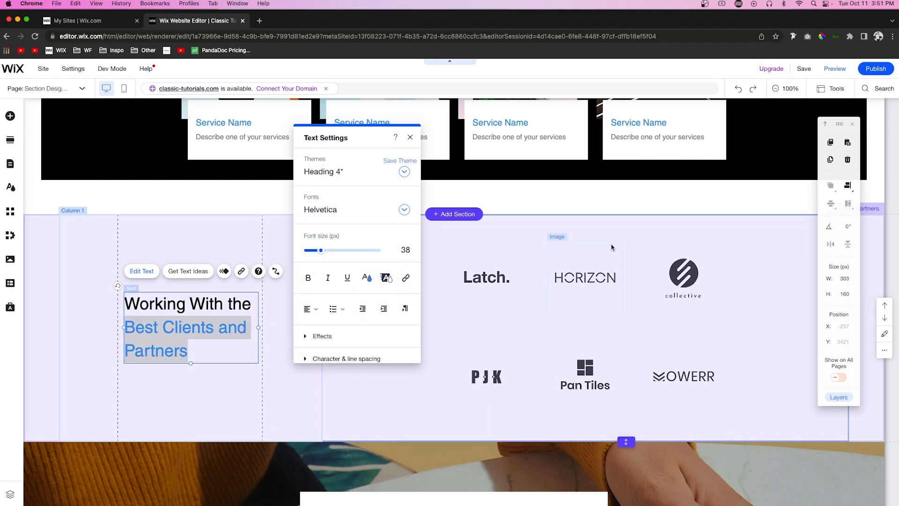
{"action": "left_click", "coordinate": [612, 247]}
Step: Set the fill color of the contact form's Submit button to the saved lighter blue
{"action": "scroll", "coordinate": [612, 245], "scroll_direction": "down", "scroll_amount": 1}
{"action": "scroll", "coordinate": [611, 243], "scroll_direction": "down", "scroll_amount": 5}
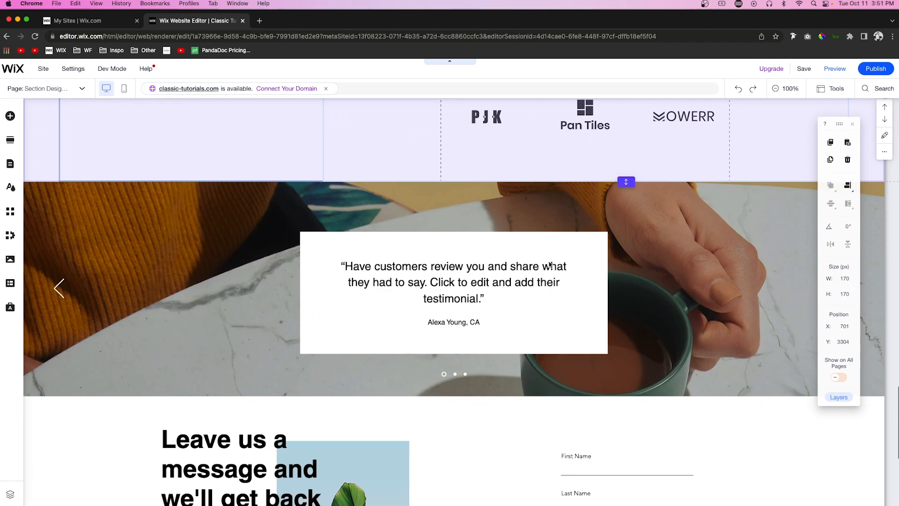
{"action": "left_click", "coordinate": [568, 260]}
{"action": "scroll", "coordinate": [679, 303], "scroll_direction": "up", "scroll_amount": 1}
{"action": "scroll", "coordinate": [680, 303], "scroll_direction": "down", "scroll_amount": 6}
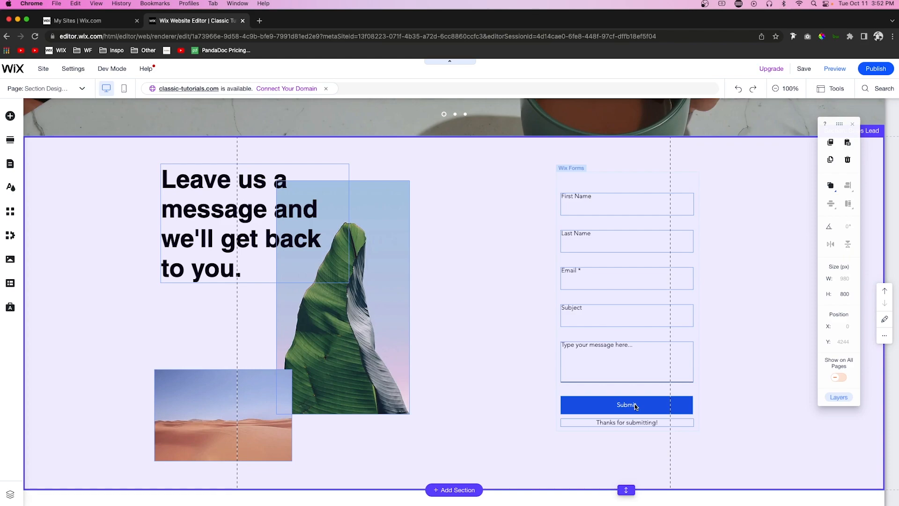
{"action": "left_click", "coordinate": [637, 405]}
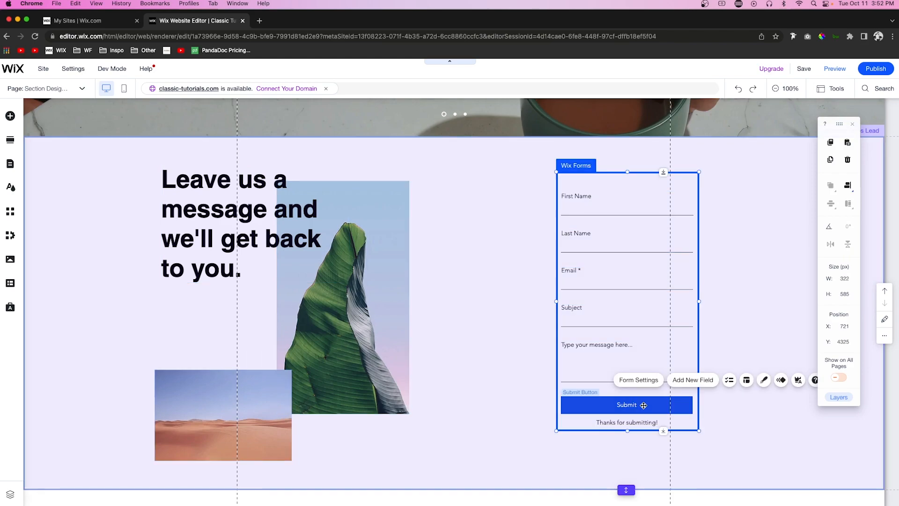
{"action": "left_click", "coordinate": [638, 404]}
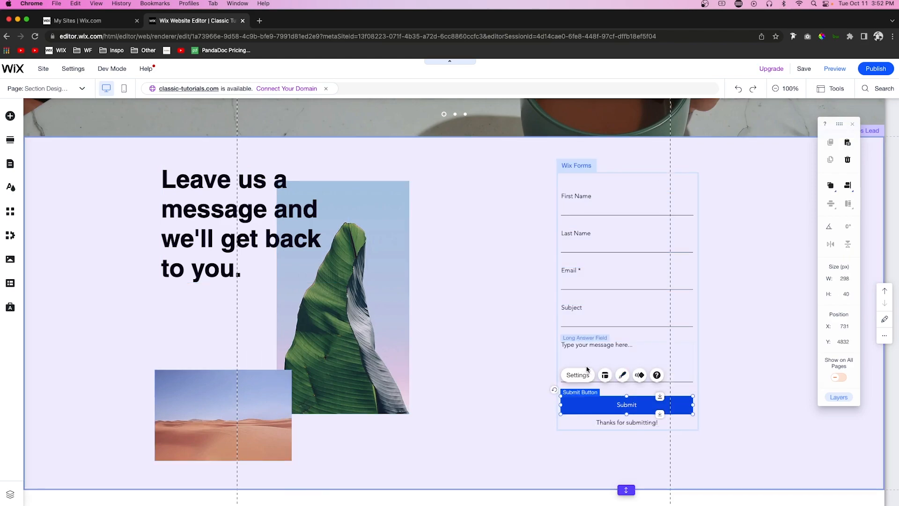
{"action": "left_click", "coordinate": [623, 375]}
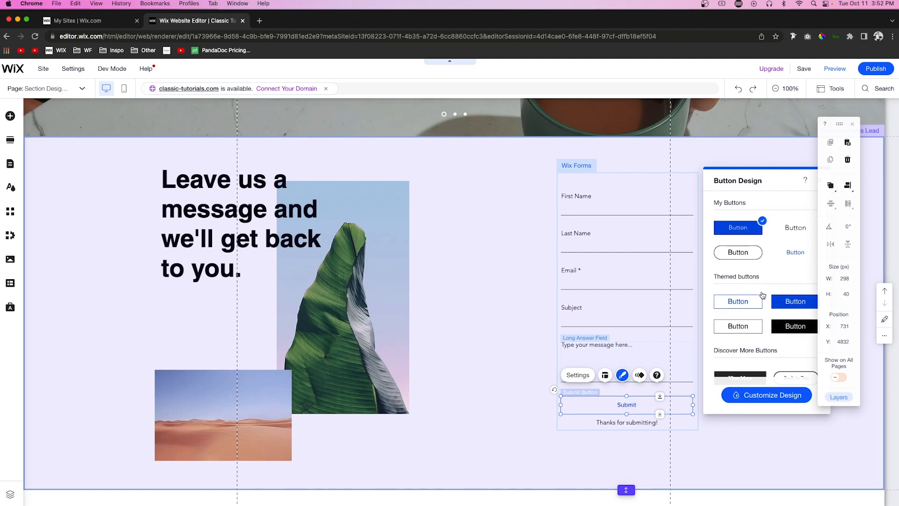
{"action": "left_click", "coordinate": [759, 395]}
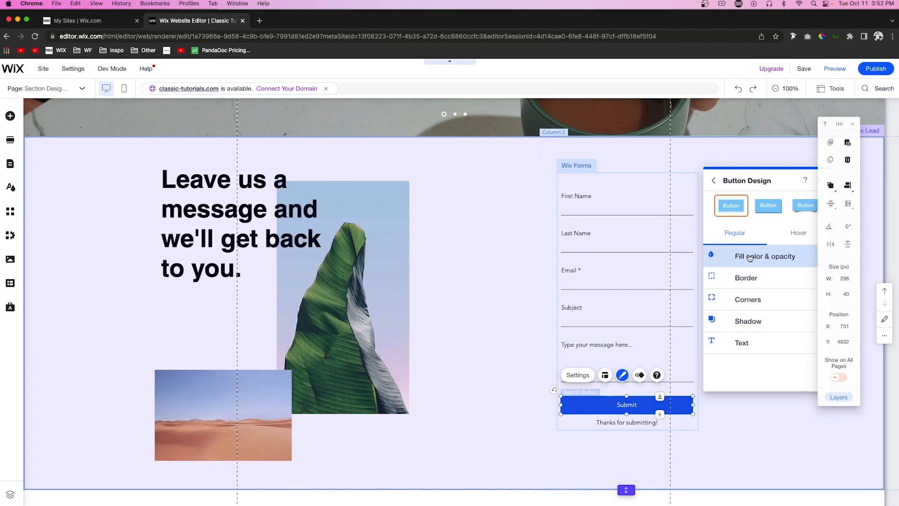
{"action": "left_click", "coordinate": [750, 257]}
{"action": "left_click", "coordinate": [810, 292]}
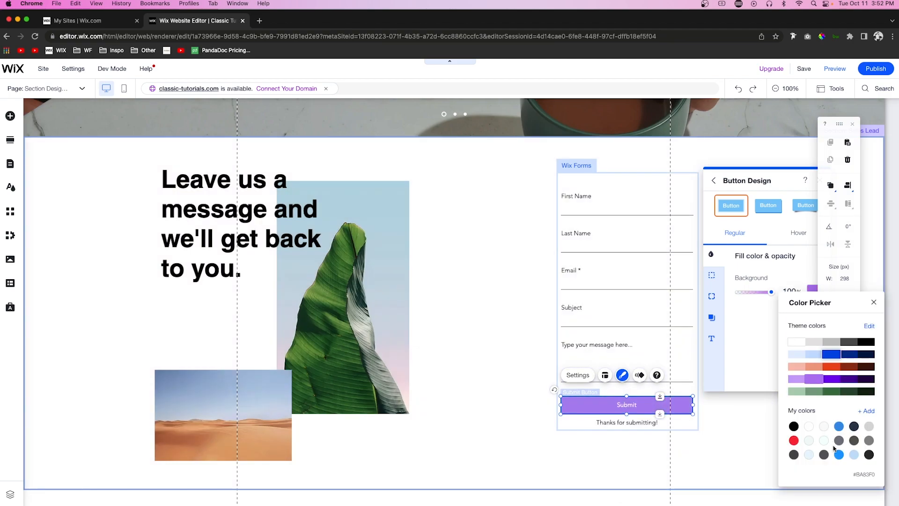
Step: Round all corners of the contact form's Submit button to a 100 px radius
{"action": "left_click", "coordinate": [711, 276]}
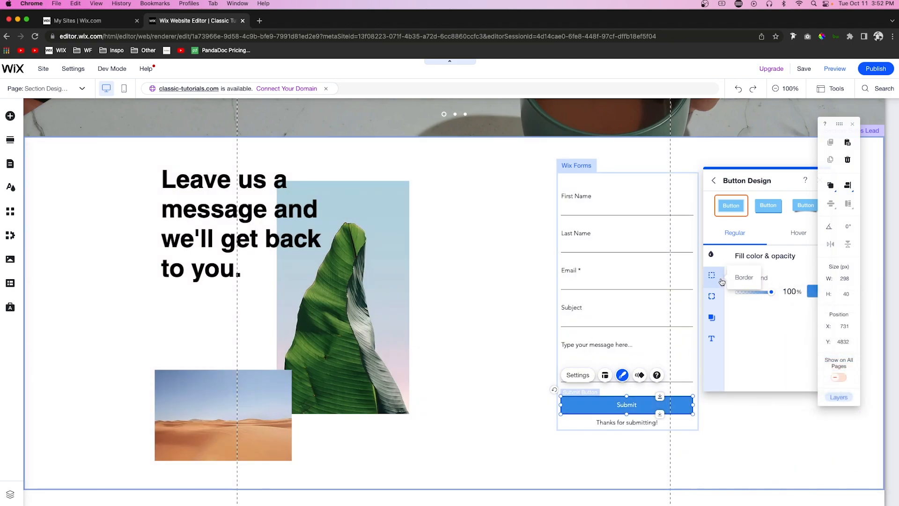
{"action": "left_click", "coordinate": [712, 276]}
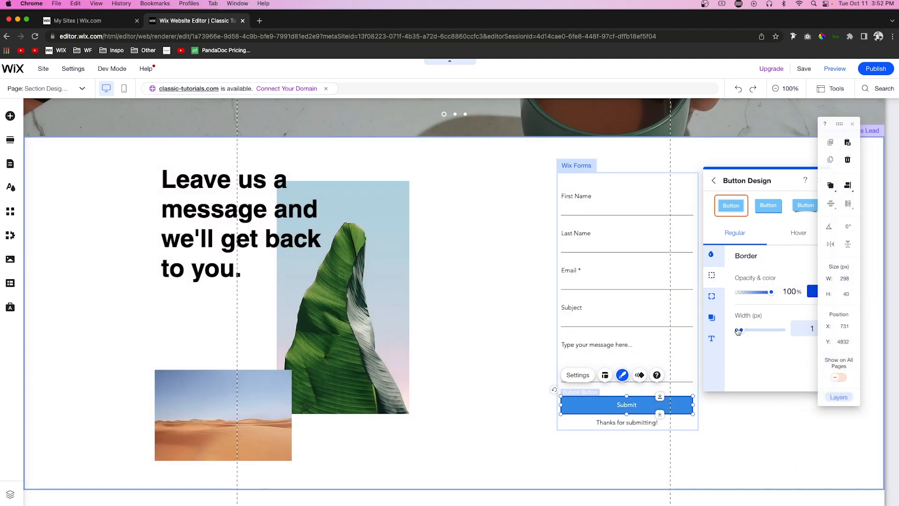
{"action": "left_click", "coordinate": [712, 296]}
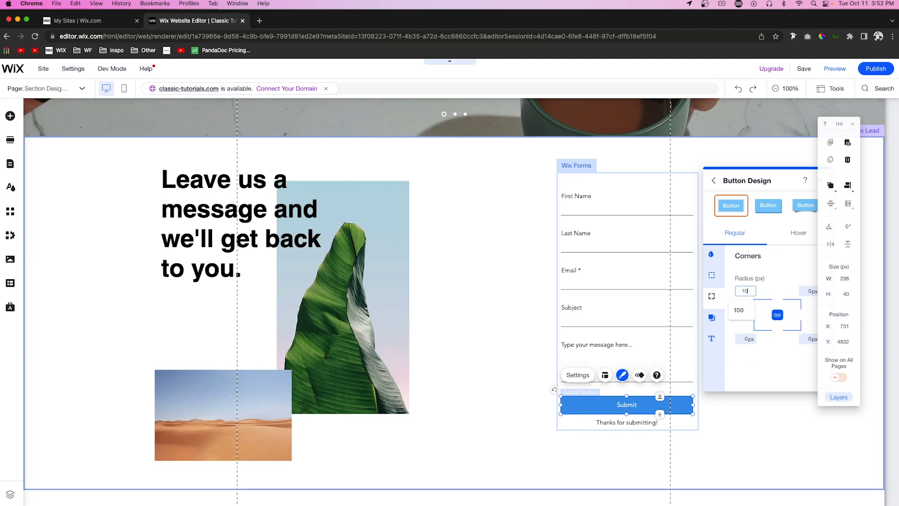
{"action": "left_click", "coordinate": [748, 291]}
{"action": "type", "text": "100"}
{"action": "key", "text": "Return"}
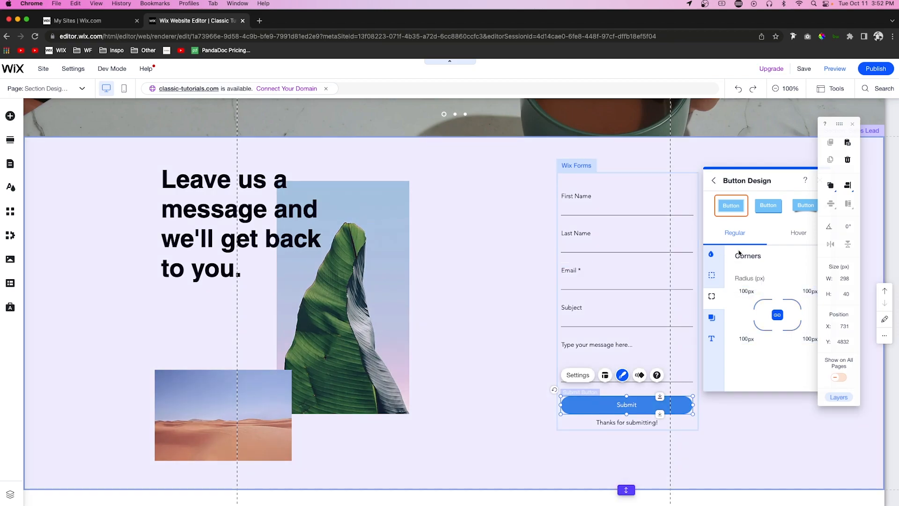
Step: Set the Submit button's hover fill to the theme's strong blue and its hover text color to white
{"action": "left_click", "coordinate": [794, 238]}
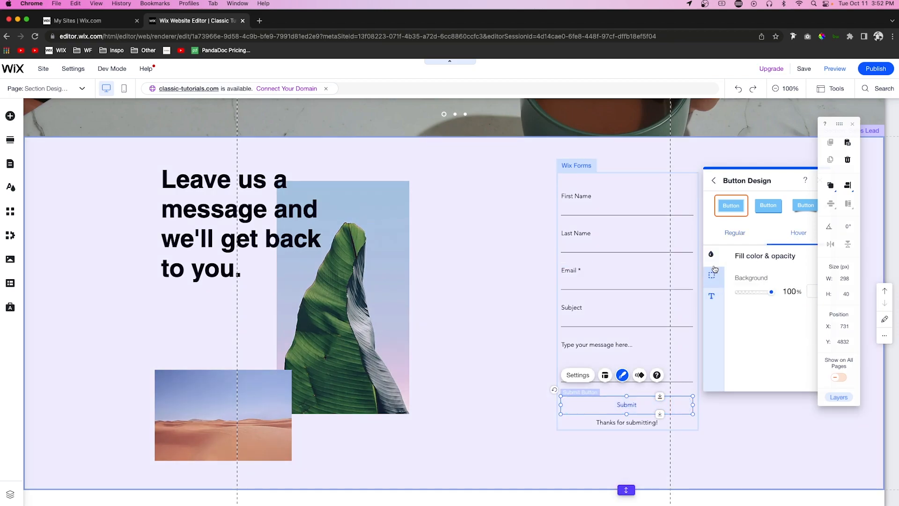
{"action": "left_click", "coordinate": [811, 291]}
{"action": "left_click", "coordinate": [826, 351]}
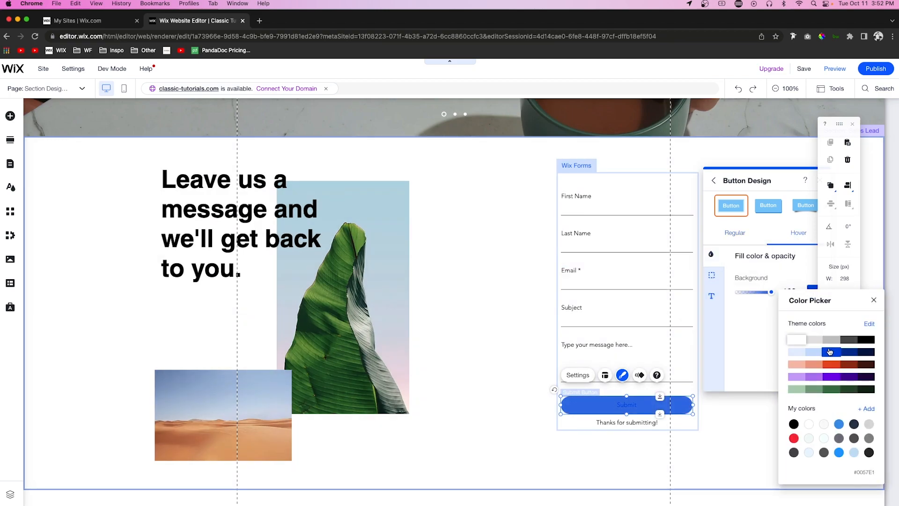
{"action": "left_click", "coordinate": [712, 276]}
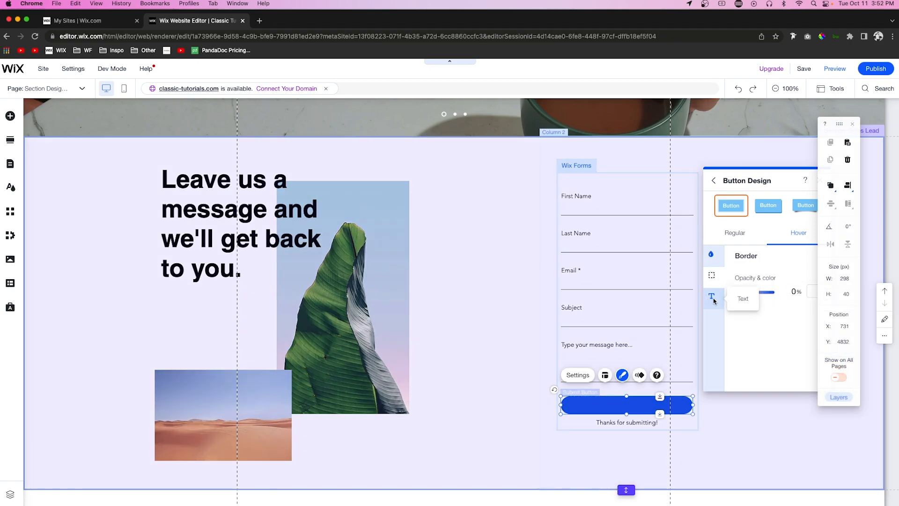
{"action": "left_click", "coordinate": [711, 296]}
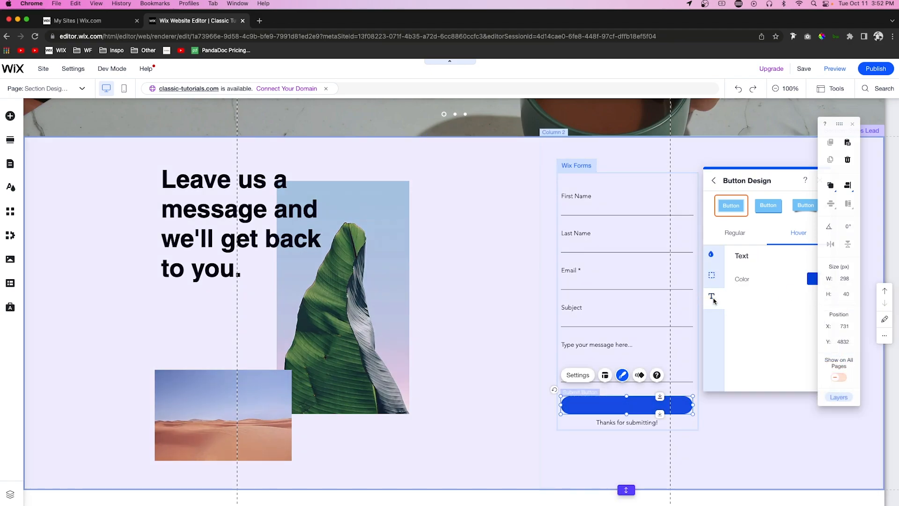
{"action": "left_click", "coordinate": [813, 280]}
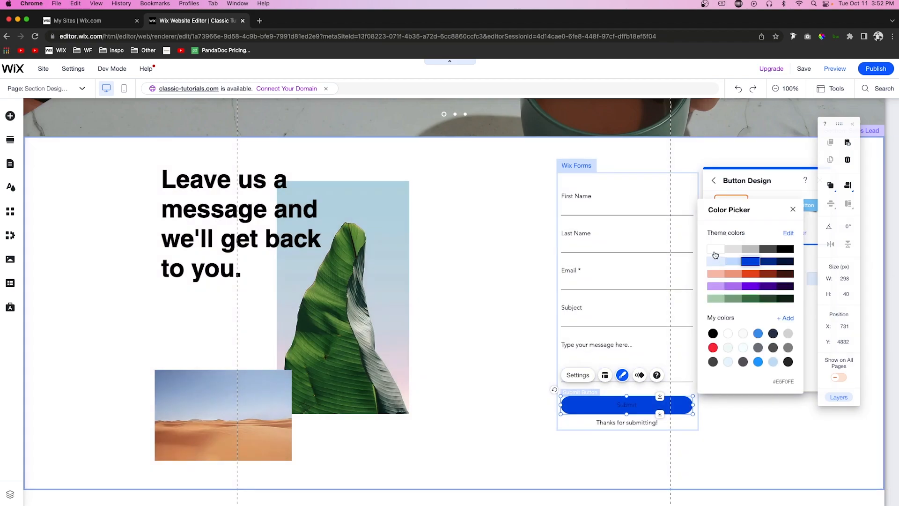
{"action": "left_click", "coordinate": [719, 446]}
Step: Color the words "Leave us a message" in the contact section heading with the saved blue
{"action": "left_click", "coordinate": [300, 248]}
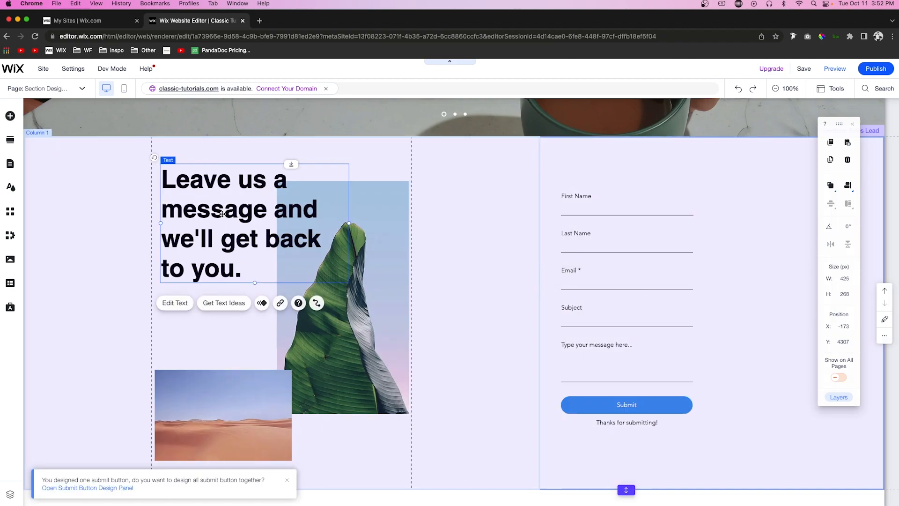
{"action": "left_click", "coordinate": [440, 276]}
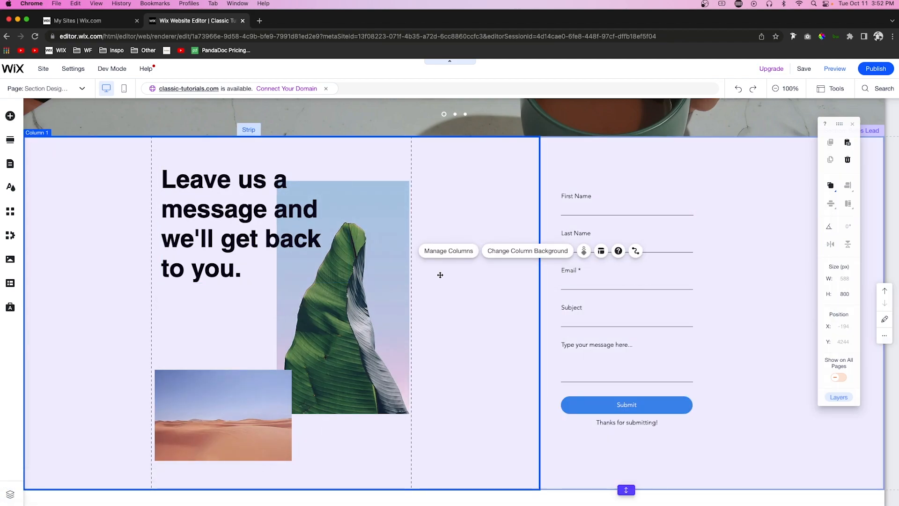
{"action": "left_click", "coordinate": [213, 218]}
{"action": "double_click", "coordinate": [214, 214]}
{"action": "left_click", "coordinate": [259, 214]}
{"action": "left_click_drag", "start_coordinate": [270, 213], "coordinate": [177, 188]}
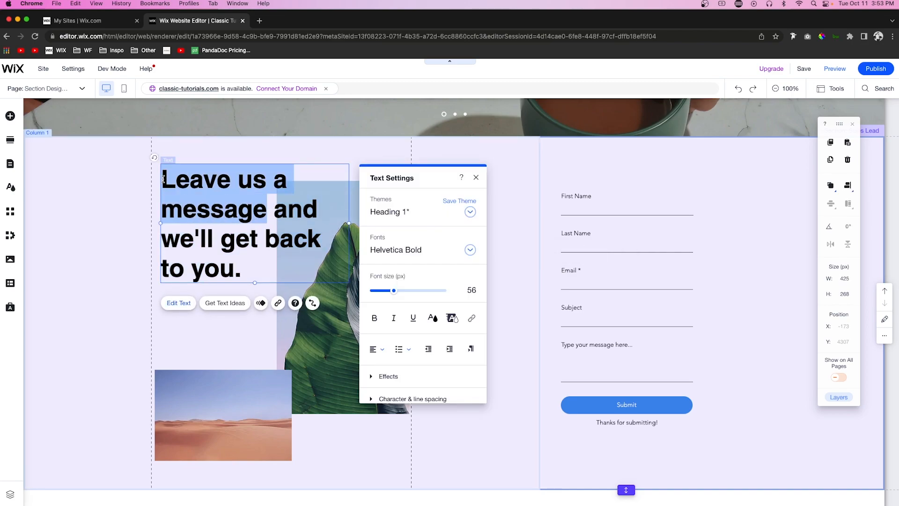
{"action": "left_click", "coordinate": [432, 319]}
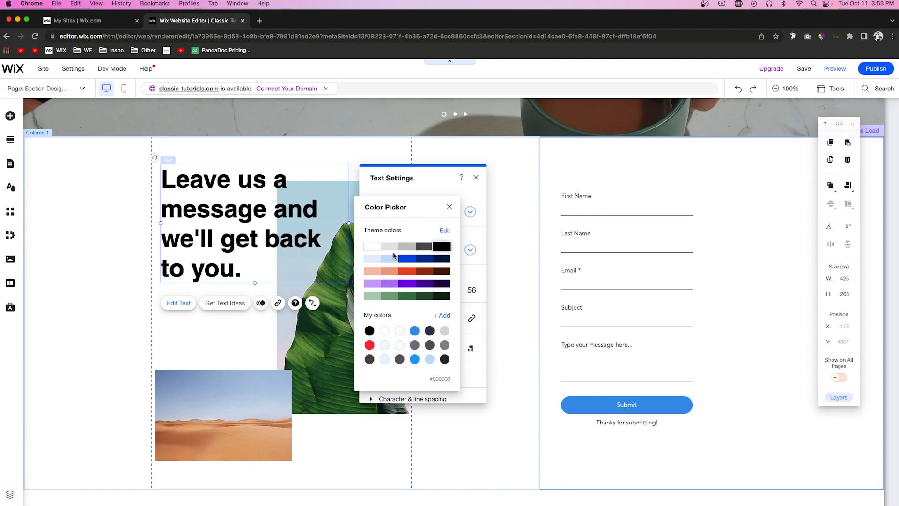
{"action": "left_click", "coordinate": [415, 331]}
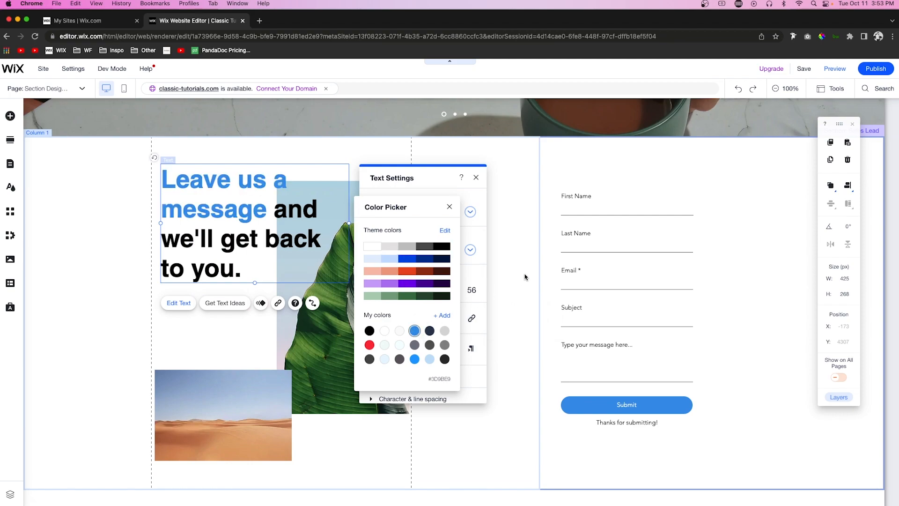
{"action": "left_click", "coordinate": [524, 275]}
Step: Set the background of the contact section's heading and images column to black
{"action": "left_click", "coordinate": [466, 346]}
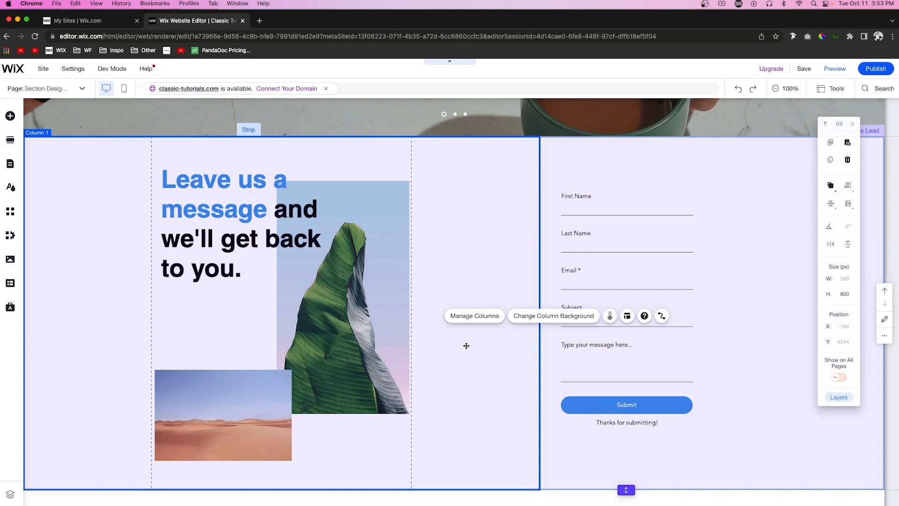
{"action": "left_click", "coordinate": [480, 353]}
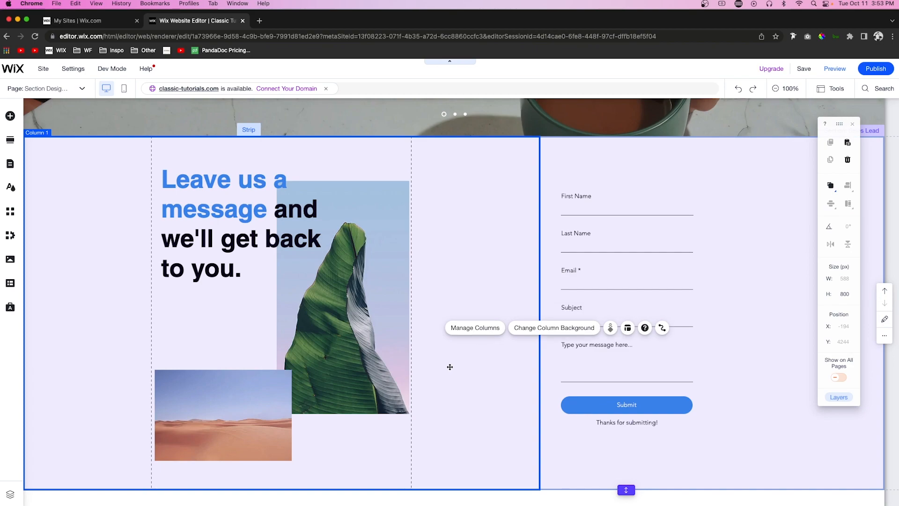
{"action": "left_click", "coordinate": [552, 331]}
{"action": "left_click", "coordinate": [571, 226]}
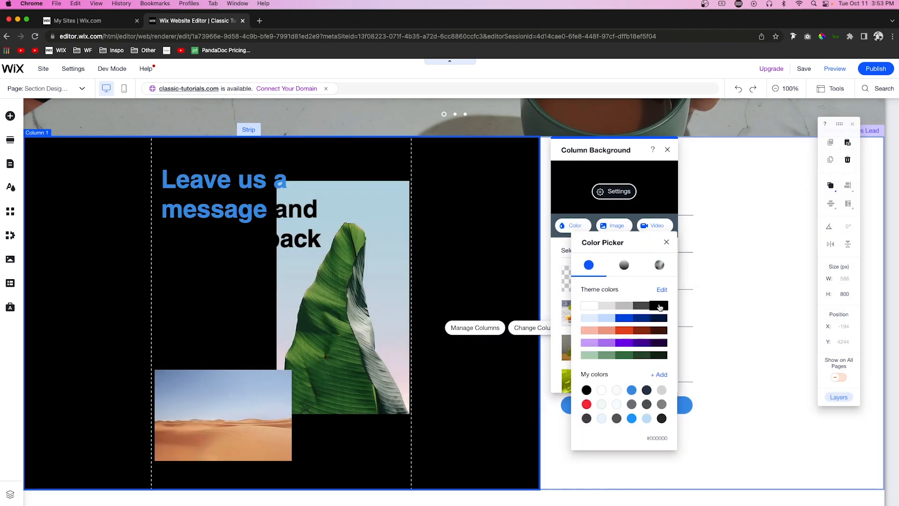
{"action": "left_click", "coordinate": [659, 305]}
{"action": "left_click", "coordinate": [302, 237]}
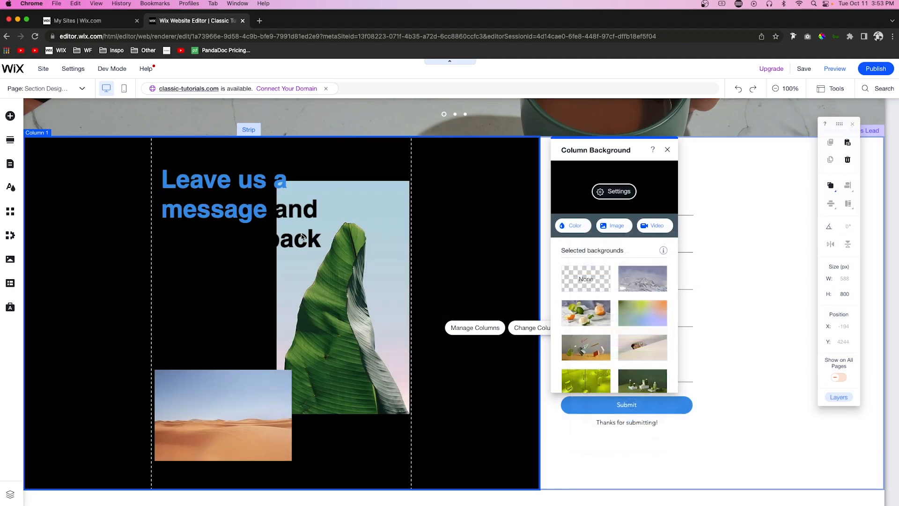
Step: Color the words "and we'll get back to you." in the contact heading white
{"action": "double_click", "coordinate": [282, 218]}
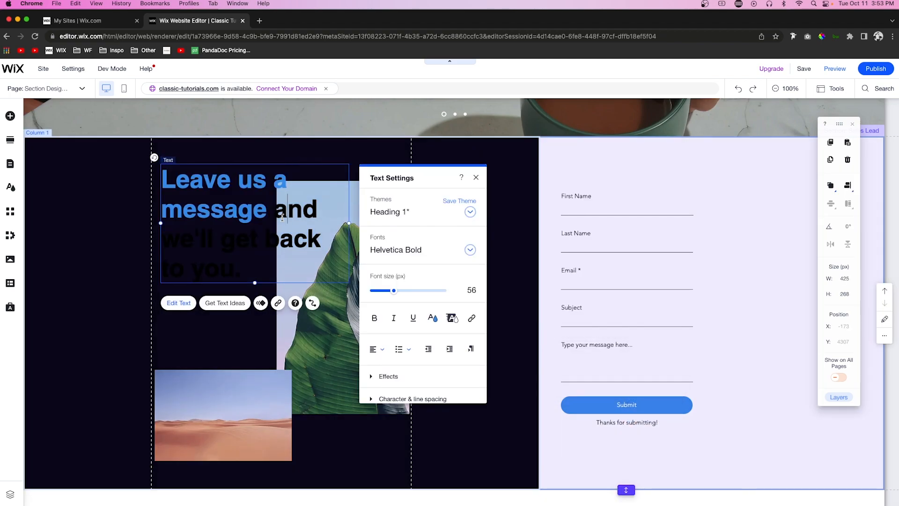
{"action": "left_click_drag", "start_coordinate": [273, 210], "coordinate": [295, 277]}
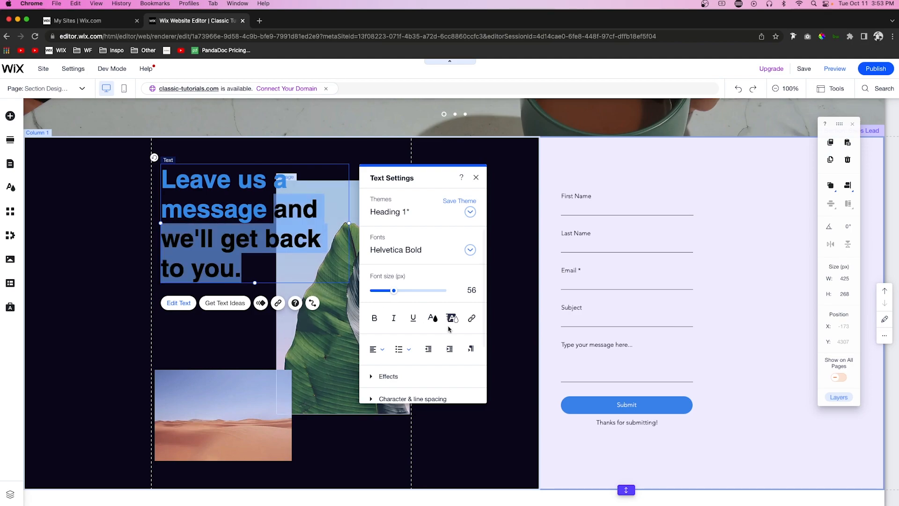
{"action": "left_click", "coordinate": [432, 318]}
{"action": "left_click", "coordinate": [371, 247]}
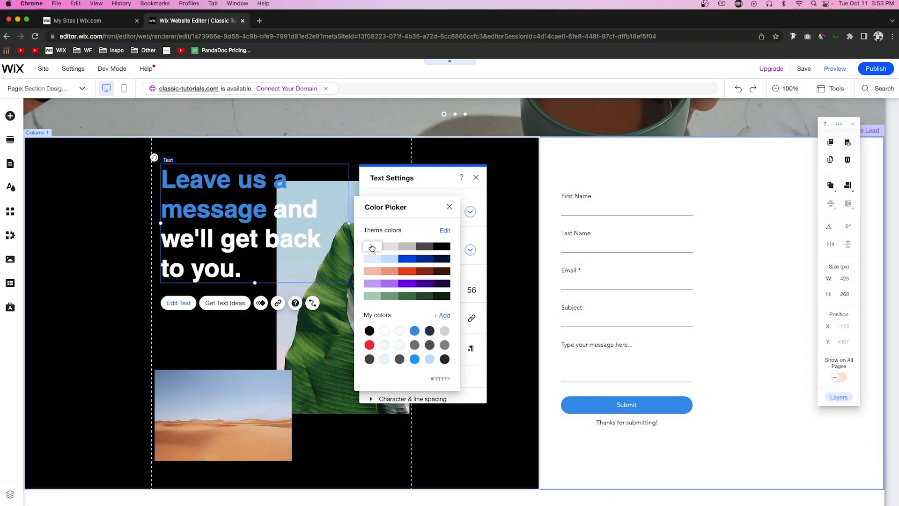
{"action": "left_click", "coordinate": [734, 319]}
Step: Set the border color of the contact form's input fields to white in their regular state
{"action": "left_click", "coordinate": [755, 320]}
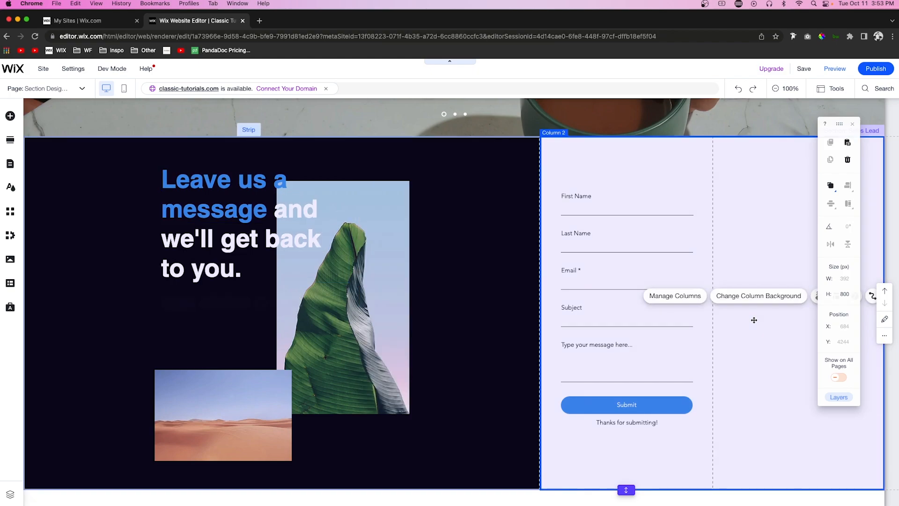
{"action": "left_click", "coordinate": [657, 228]}
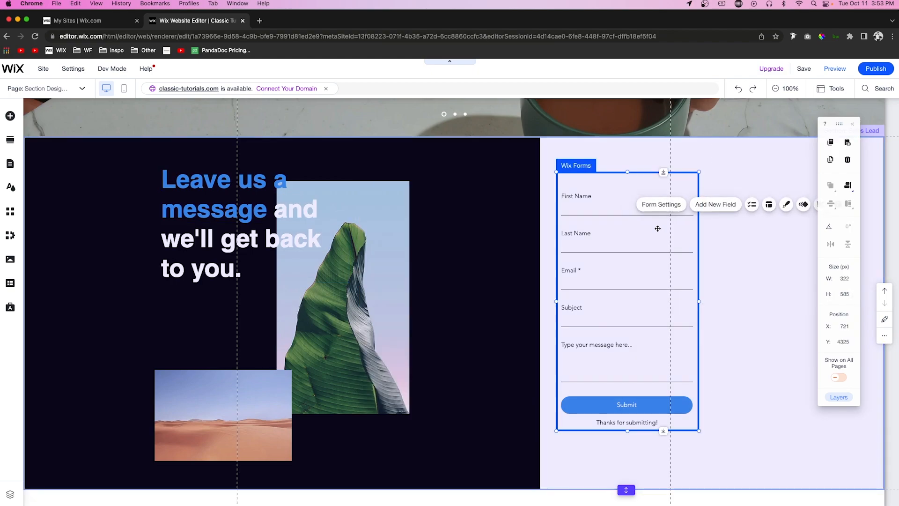
{"action": "left_click", "coordinate": [785, 204]}
{"action": "left_click", "coordinate": [754, 382]}
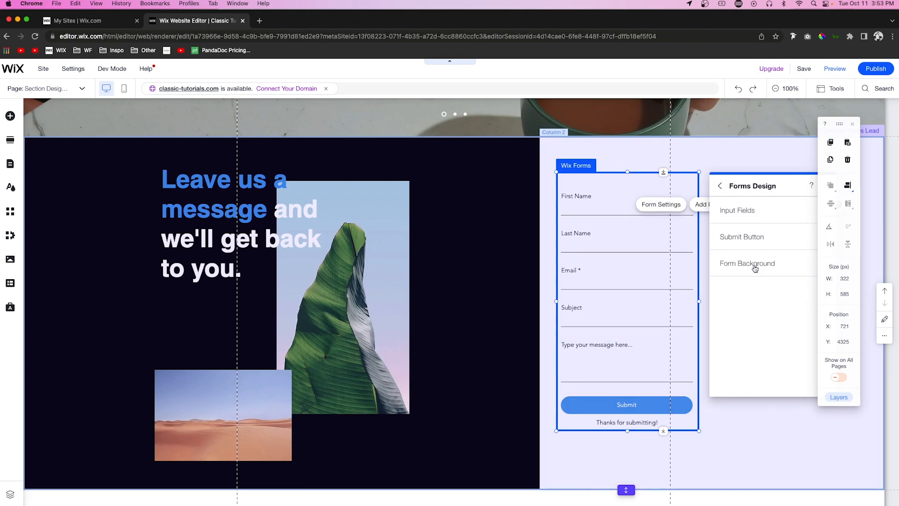
{"action": "left_click", "coordinate": [748, 210]}
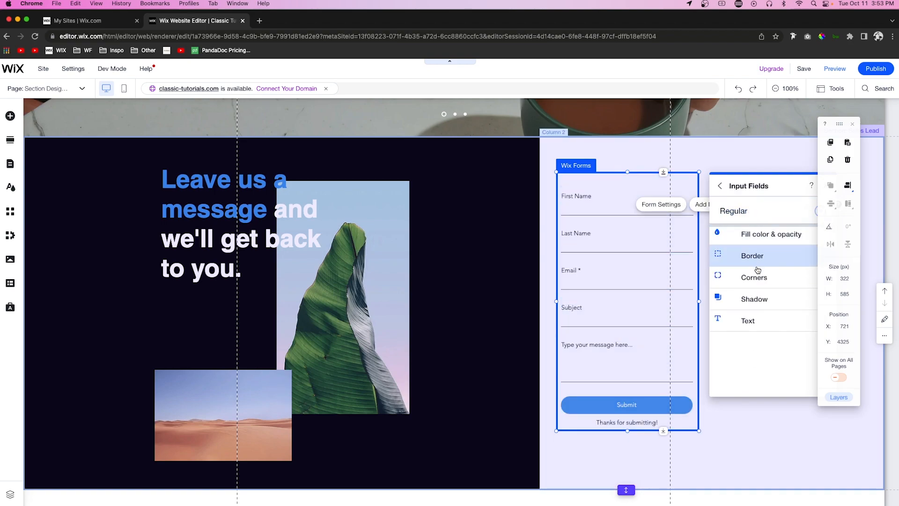
{"action": "left_click", "coordinate": [755, 257]}
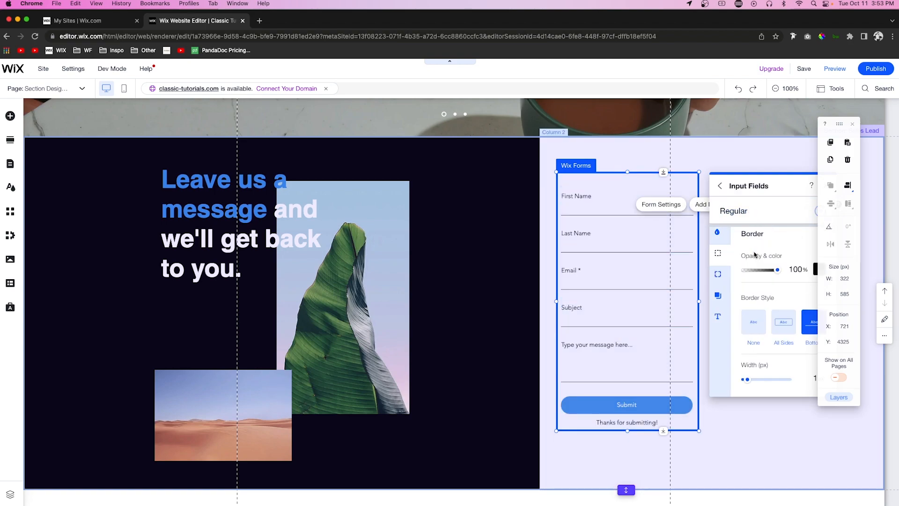
{"action": "left_click", "coordinate": [815, 269]}
{"action": "left_click", "coordinate": [797, 319]}
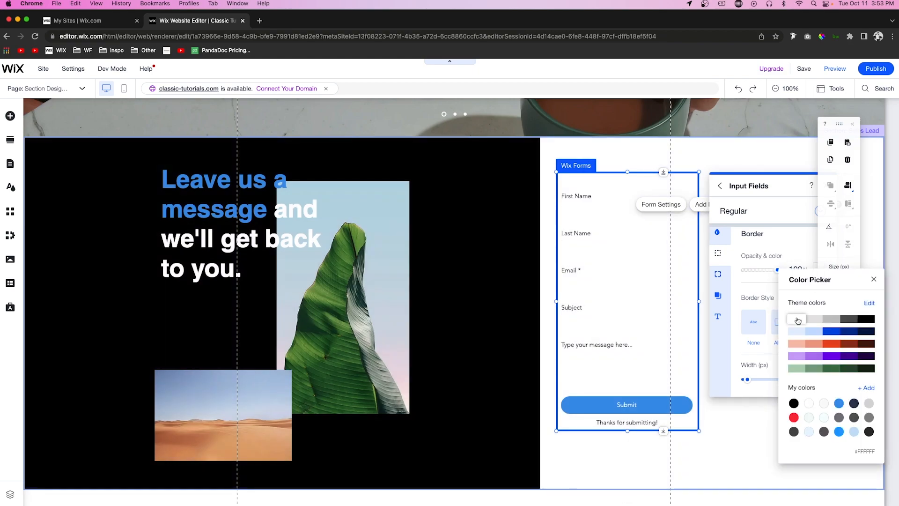
{"action": "left_click", "coordinate": [763, 234]}
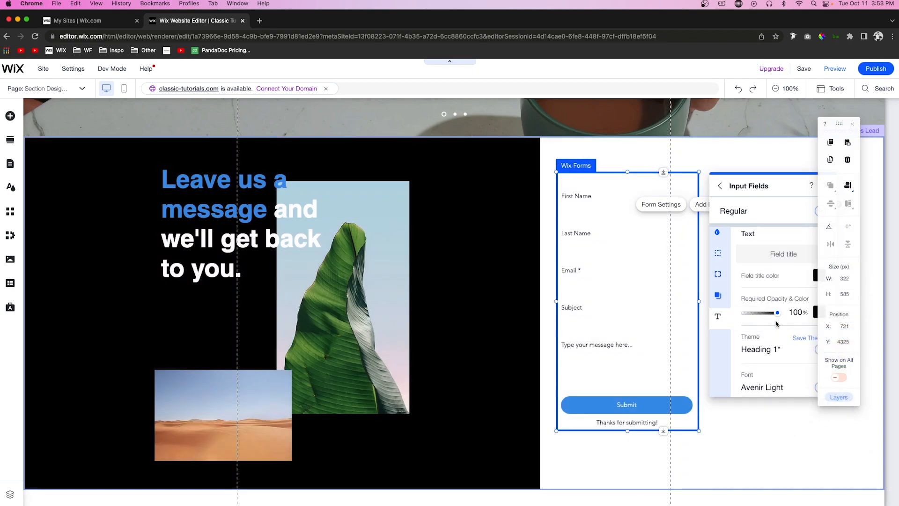
Step: Set the field title color of the contact form's input fields to white
{"action": "left_click", "coordinate": [814, 277]}
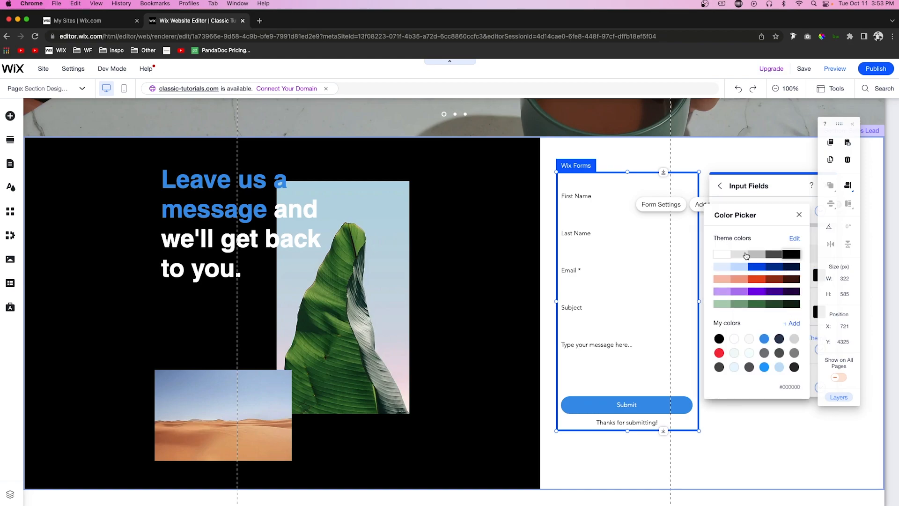
{"action": "left_click", "coordinate": [721, 256]}
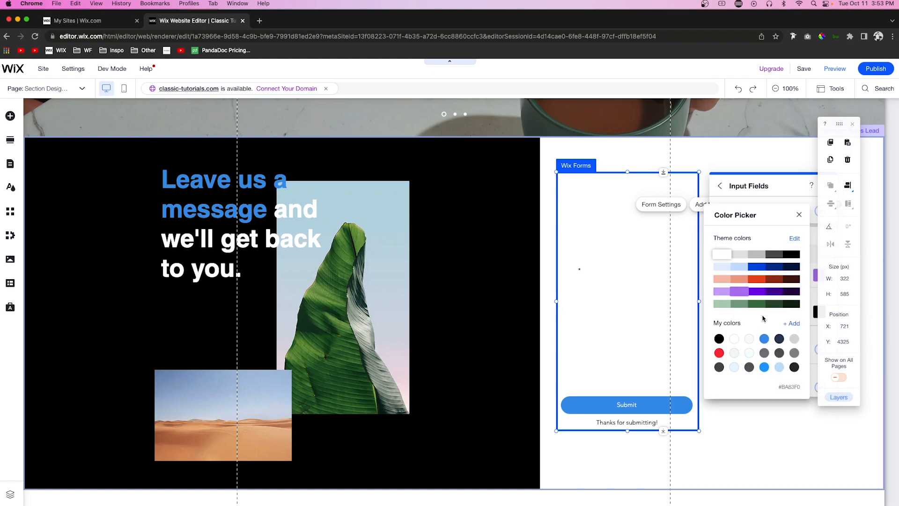
{"action": "left_click", "coordinate": [612, 423]}
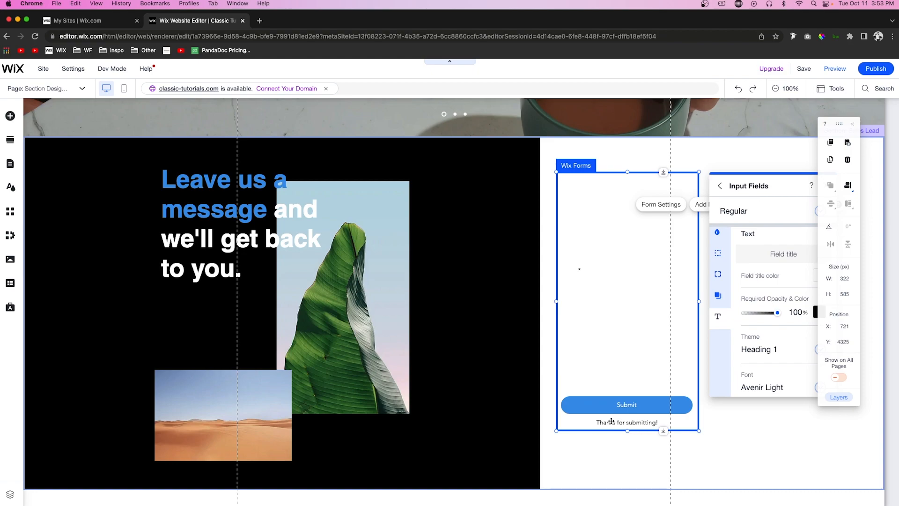
Step: Change the text color of the form's "Thanks for submitting!" message to gray
{"action": "left_click", "coordinate": [613, 422]}
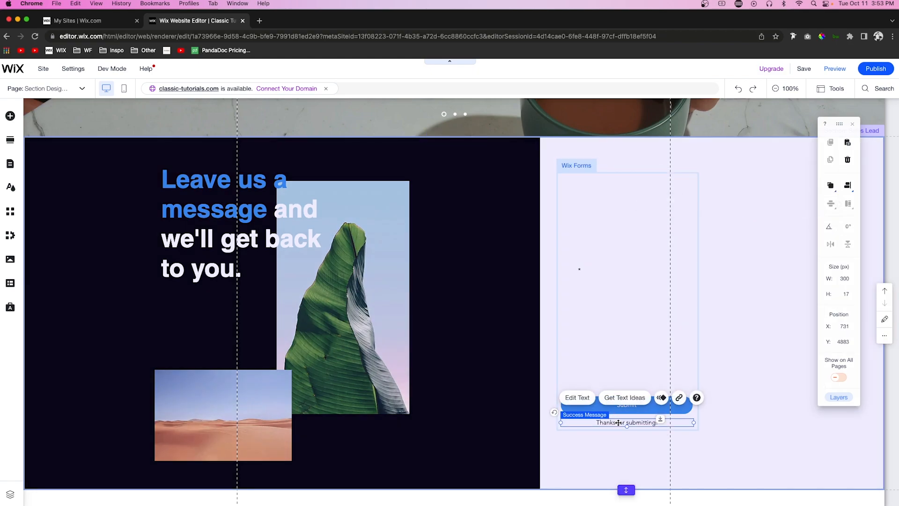
{"action": "left_click", "coordinate": [577, 398]}
{"action": "left_click", "coordinate": [511, 340]}
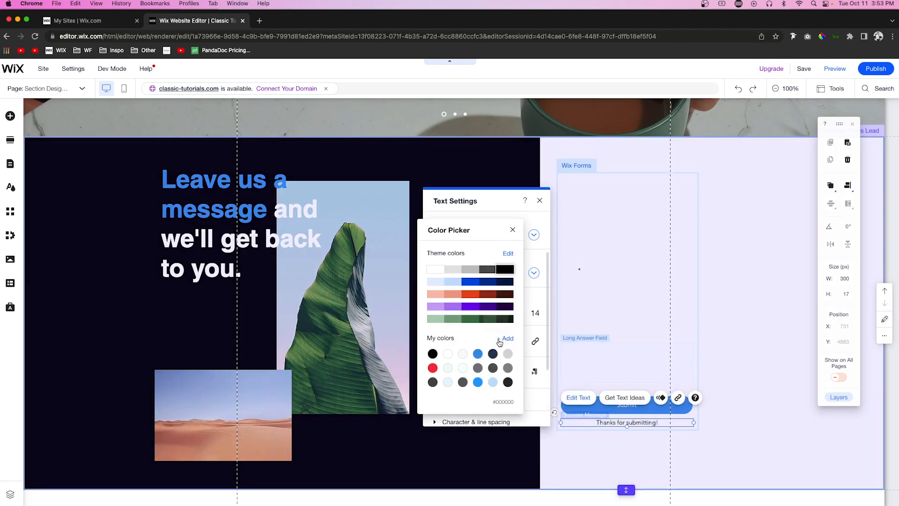
{"action": "left_click", "coordinate": [736, 303]}
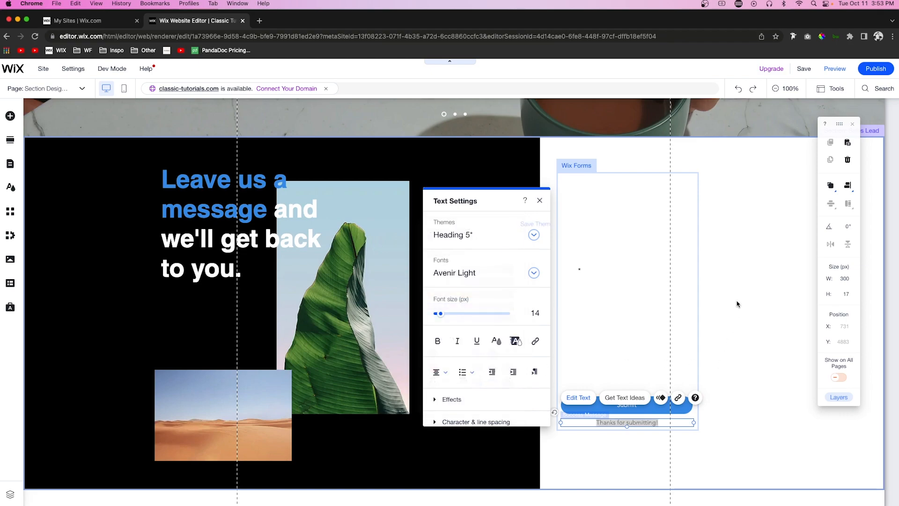
Step: Set the background color of the contact section's form column to black
{"action": "left_click", "coordinate": [774, 295]}
{"action": "left_click", "coordinate": [770, 283]}
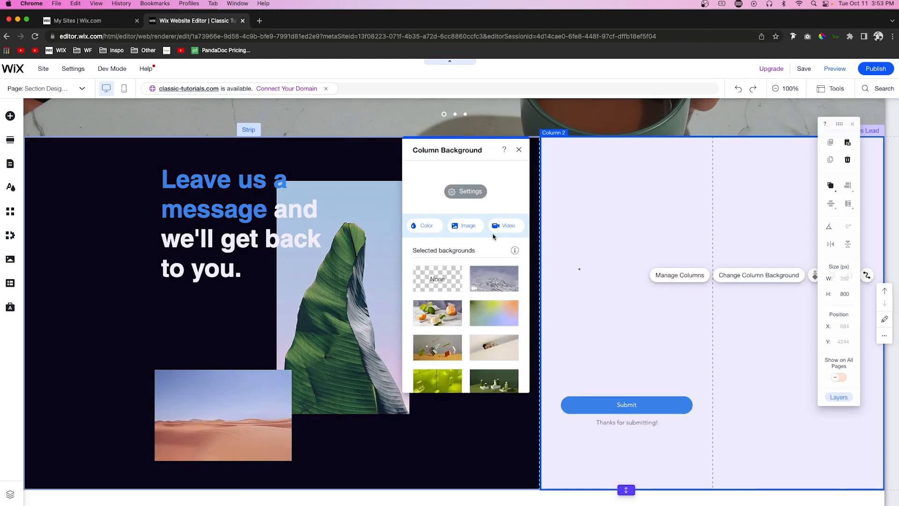
{"action": "left_click", "coordinate": [423, 225]}
{"action": "left_click", "coordinate": [517, 298]}
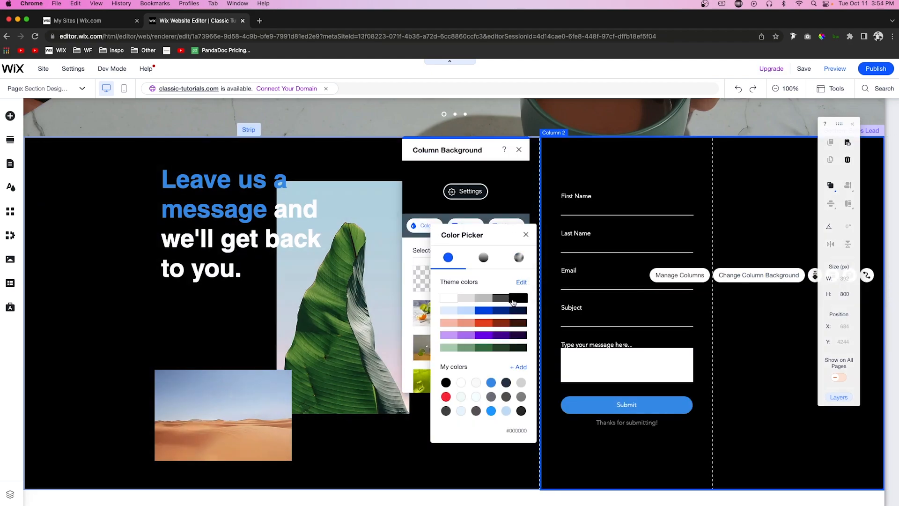
{"action": "left_click", "coordinate": [783, 388]}
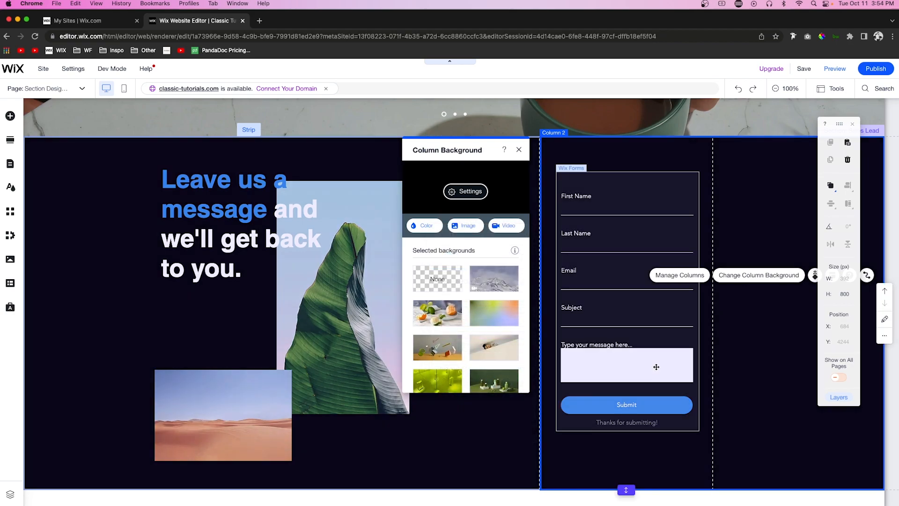
Step: Set the background fill opacity of the form's long answer message field to 0% in its regular state
{"action": "left_click", "coordinate": [629, 365]}
{"action": "left_click", "coordinate": [627, 364]}
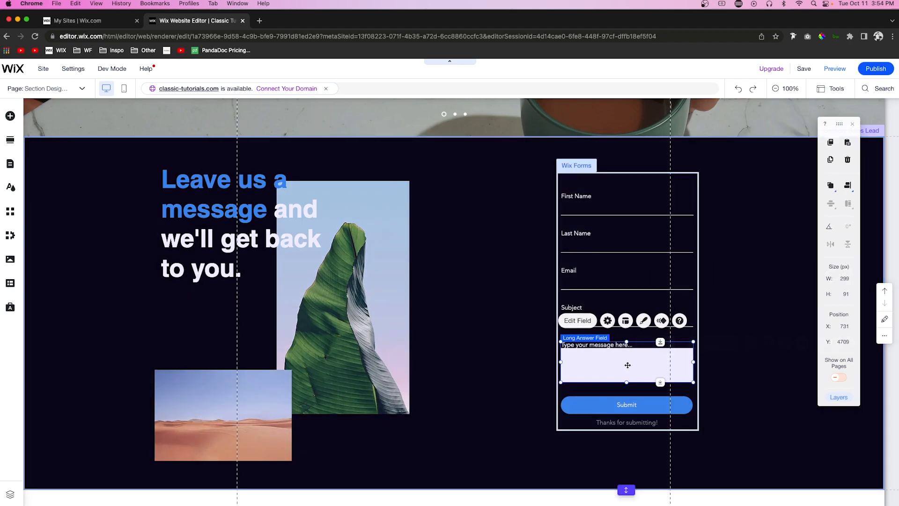
{"action": "left_click", "coordinate": [644, 320]}
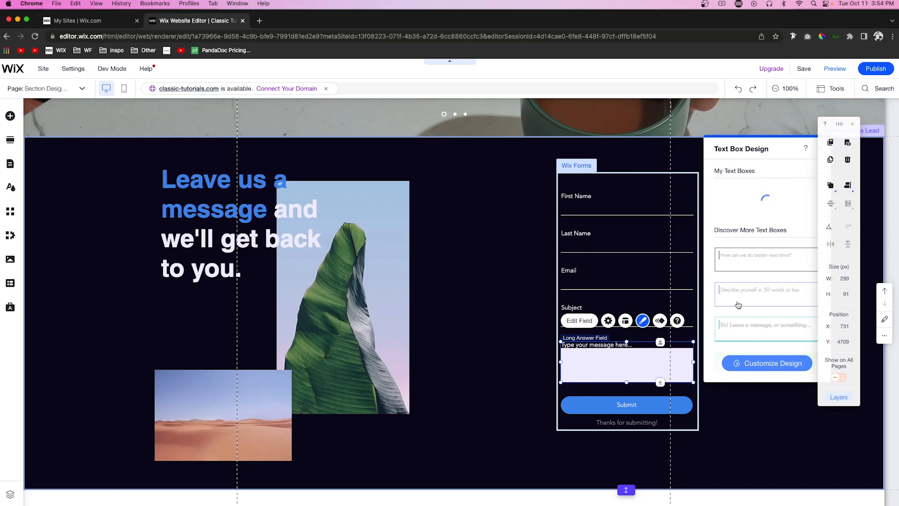
{"action": "left_click", "coordinate": [751, 203]}
{"action": "left_click_drag", "start_coordinate": [772, 235], "coordinate": [697, 233]}
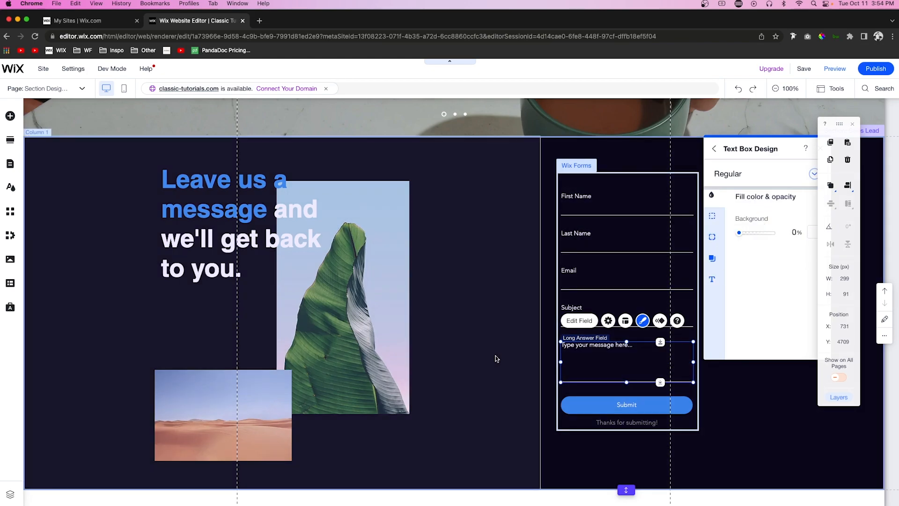
{"action": "left_click", "coordinate": [496, 357]}
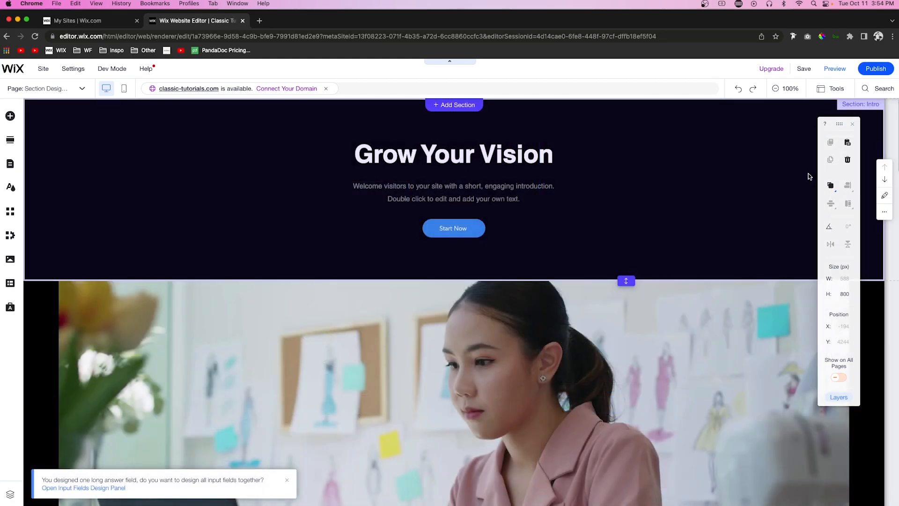
Step: Preview the site and review the styling of every section from the intro down to the contact form
{"action": "left_click", "coordinate": [835, 69]}
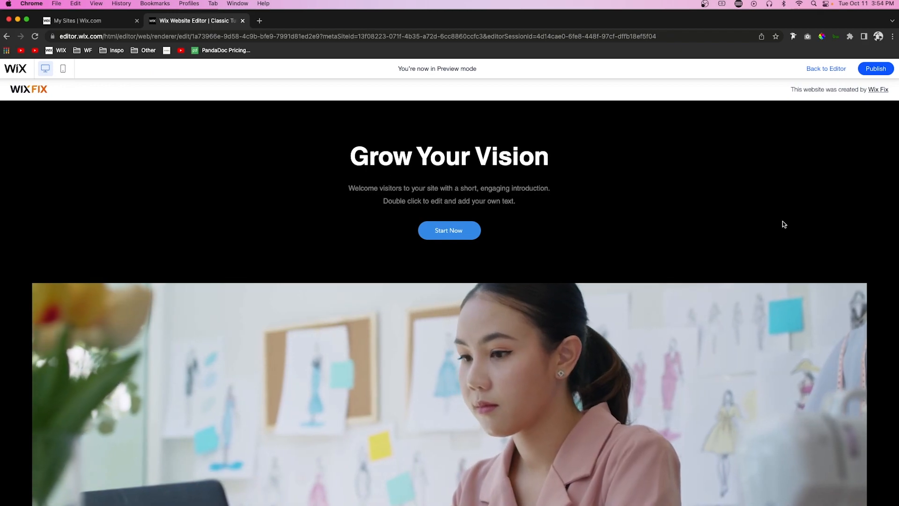
{"action": "scroll", "coordinate": [782, 220], "scroll_direction": "down", "scroll_amount": 4}
{"action": "scroll", "coordinate": [782, 221], "scroll_direction": "down", "scroll_amount": 7}
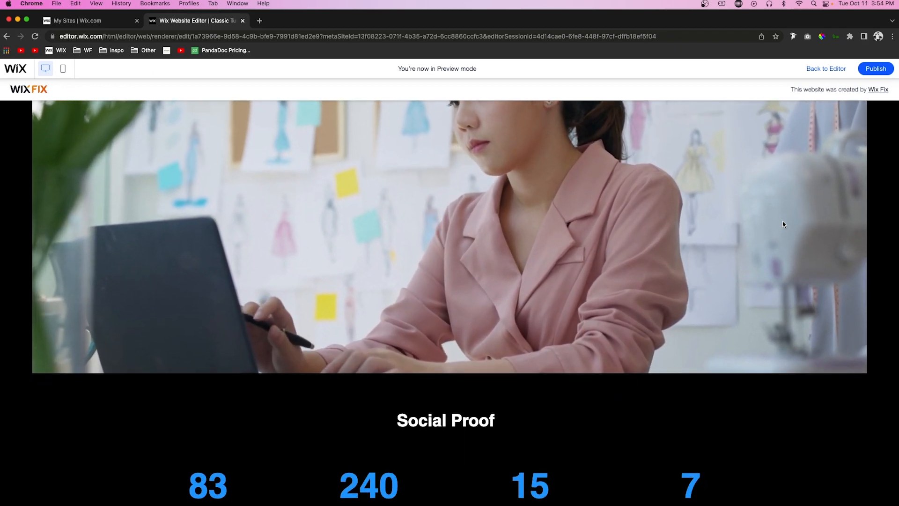
{"action": "scroll", "coordinate": [782, 221], "scroll_direction": "down", "scroll_amount": 8}
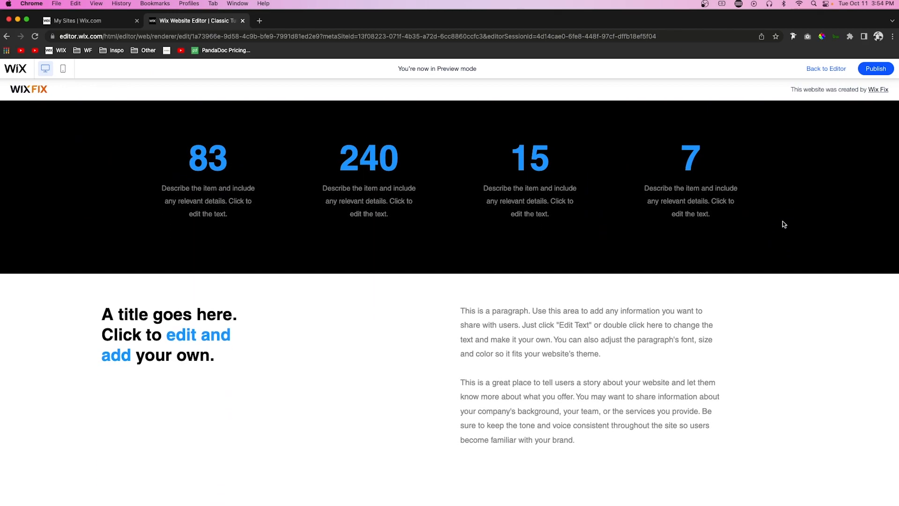
{"action": "scroll", "coordinate": [783, 224], "scroll_direction": "down", "scroll_amount": 10}
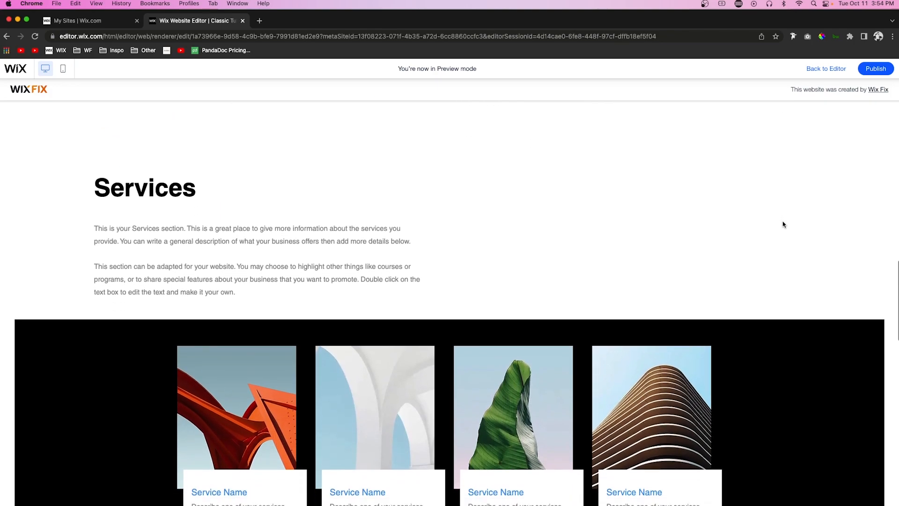
{"action": "scroll", "coordinate": [783, 224], "scroll_direction": "down", "scroll_amount": 9}
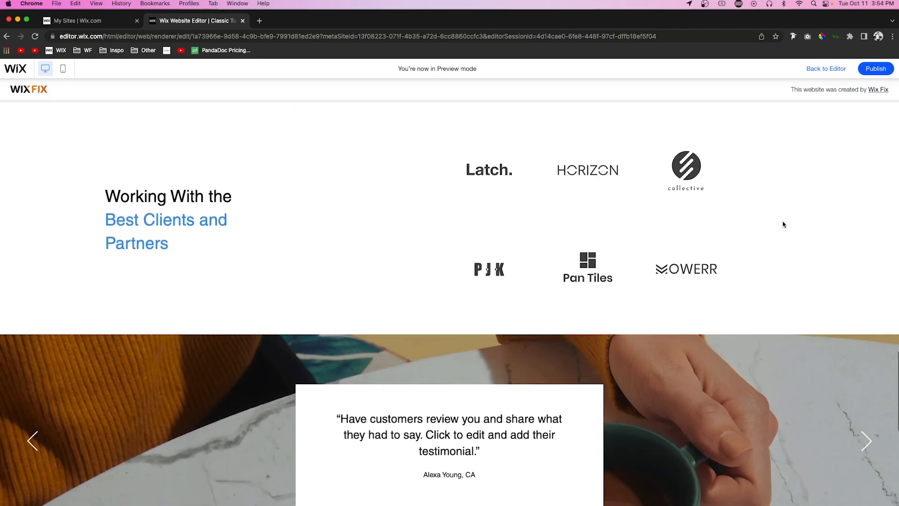
{"action": "scroll", "coordinate": [782, 224], "scroll_direction": "down", "scroll_amount": 2}
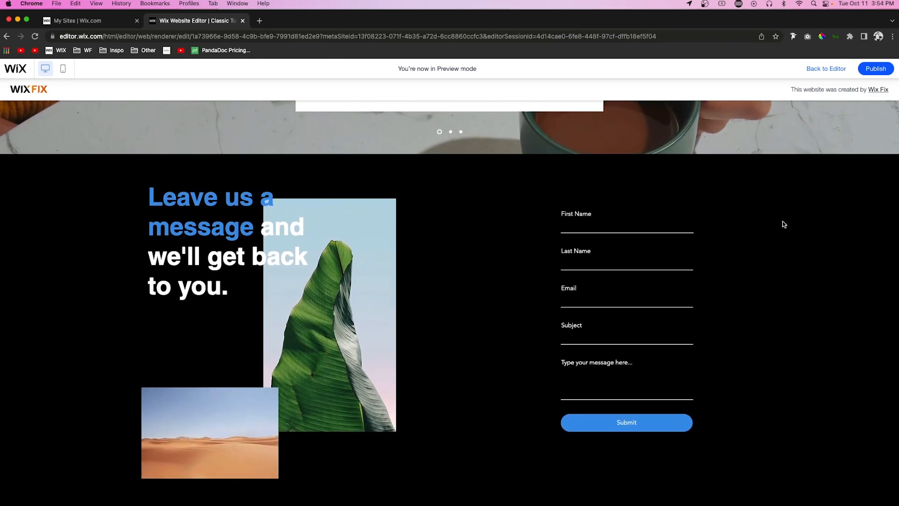
{"action": "scroll", "coordinate": [782, 224], "scroll_direction": "up", "scroll_amount": 13}
{"action": "scroll", "coordinate": [784, 225], "scroll_direction": "up", "scroll_amount": 20}
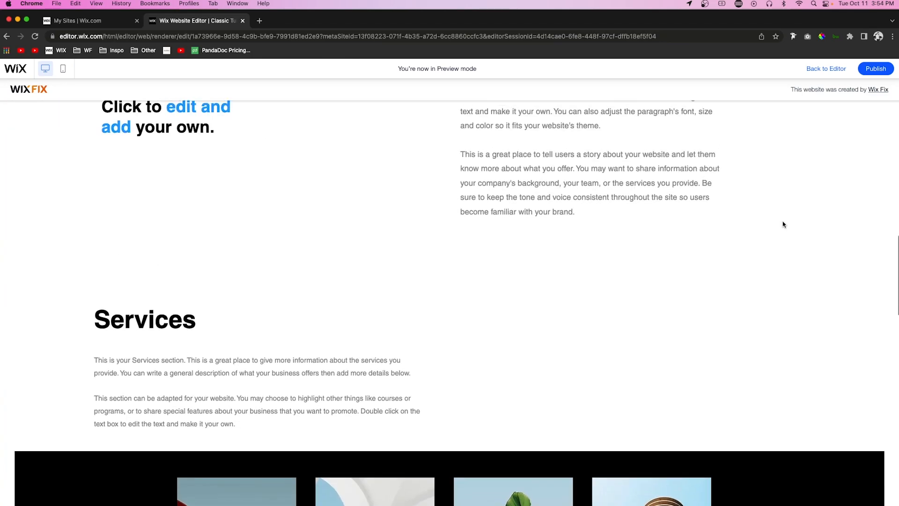
{"action": "scroll", "coordinate": [782, 224], "scroll_direction": "down", "scroll_amount": 2}
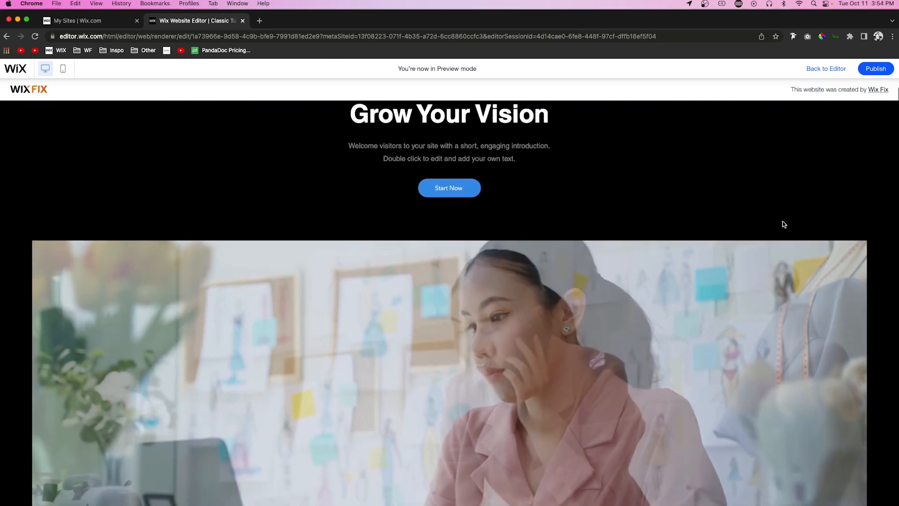
{"action": "scroll", "coordinate": [782, 224], "scroll_direction": "up", "scroll_amount": 2}
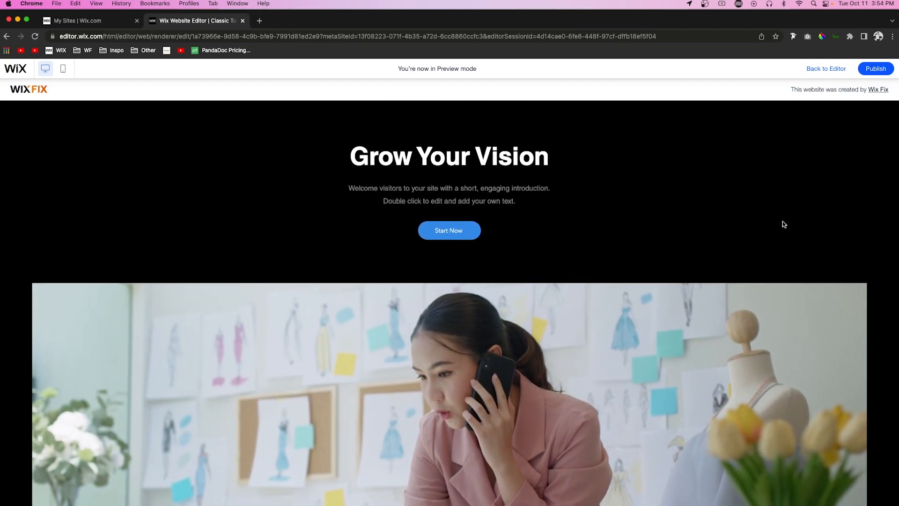
{"action": "scroll", "coordinate": [782, 224], "scroll_direction": "down", "scroll_amount": 15}
{"action": "scroll", "coordinate": [783, 224], "scroll_direction": "down", "scroll_amount": 10}
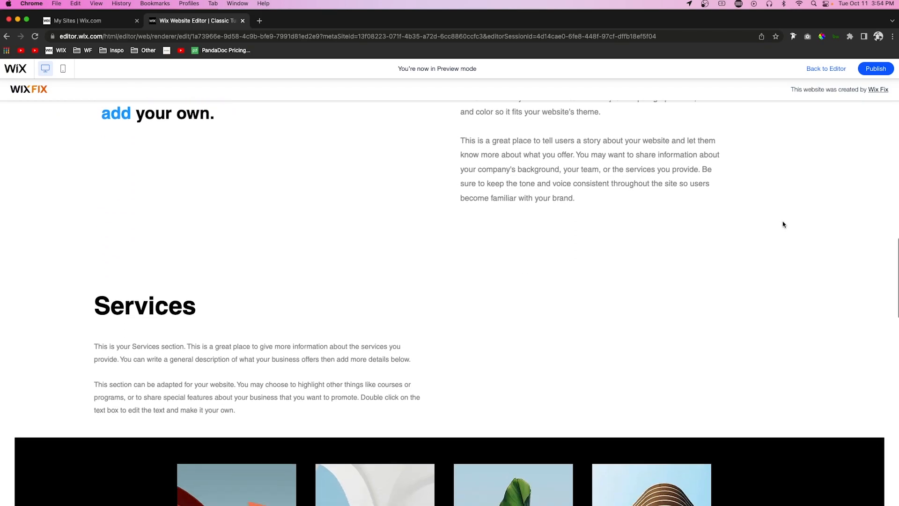
{"action": "scroll", "coordinate": [783, 224], "scroll_direction": "down", "scroll_amount": 2}
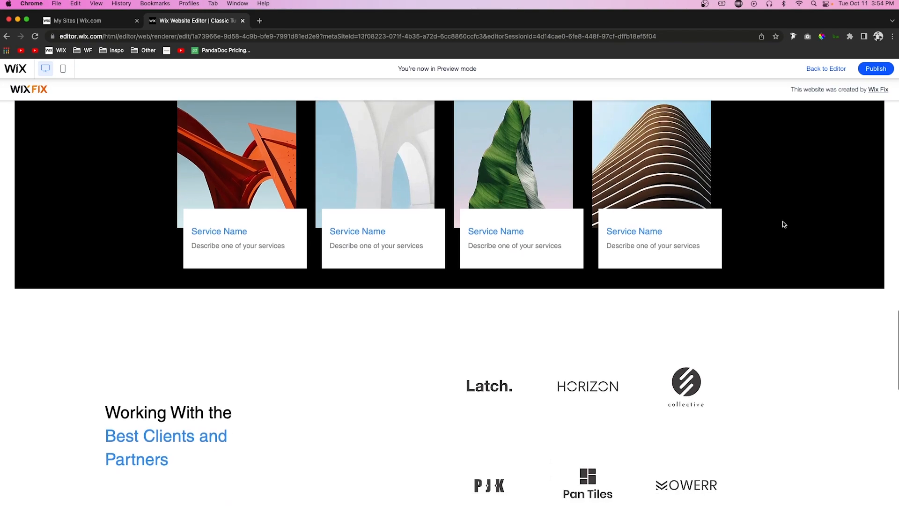
{"action": "scroll", "coordinate": [783, 225], "scroll_direction": "down", "scroll_amount": 4}
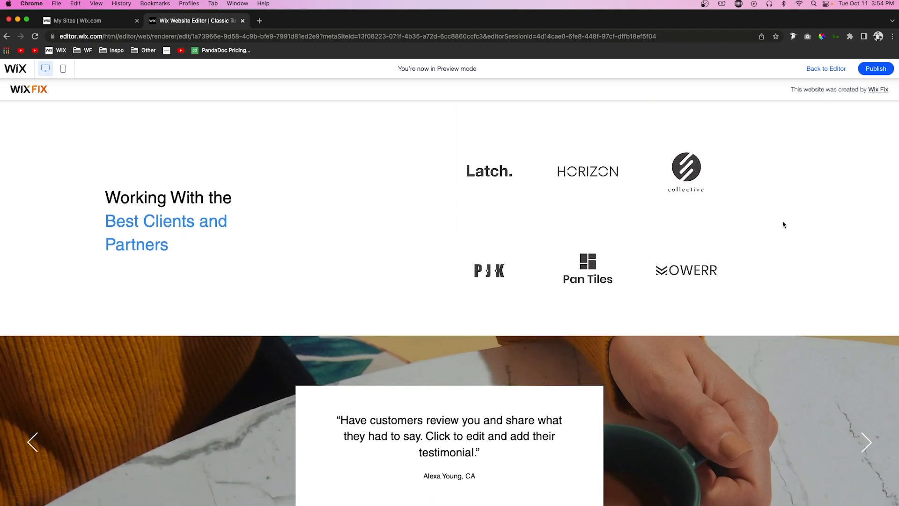
{"action": "scroll", "coordinate": [783, 224], "scroll_direction": "down", "scroll_amount": 7}
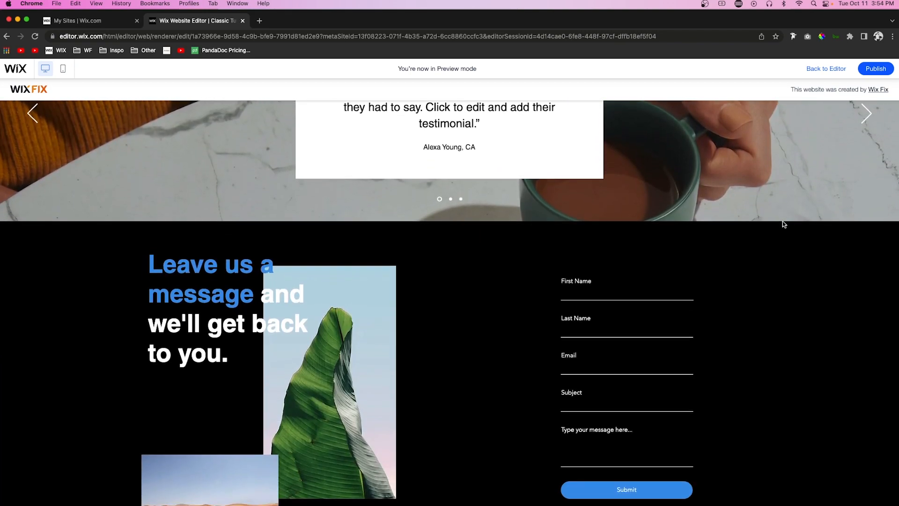
{"action": "scroll", "coordinate": [783, 225], "scroll_direction": "up", "scroll_amount": 4}
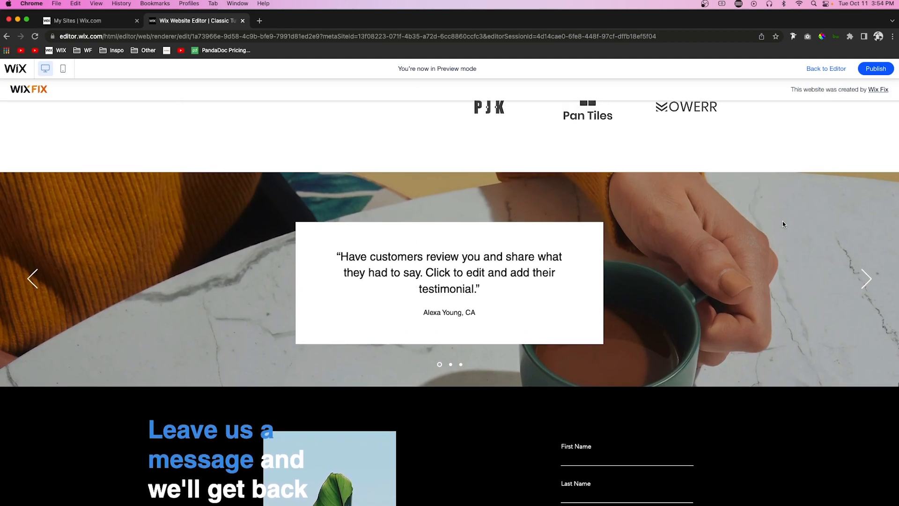
{"action": "scroll", "coordinate": [782, 224], "scroll_direction": "up", "scroll_amount": 6}
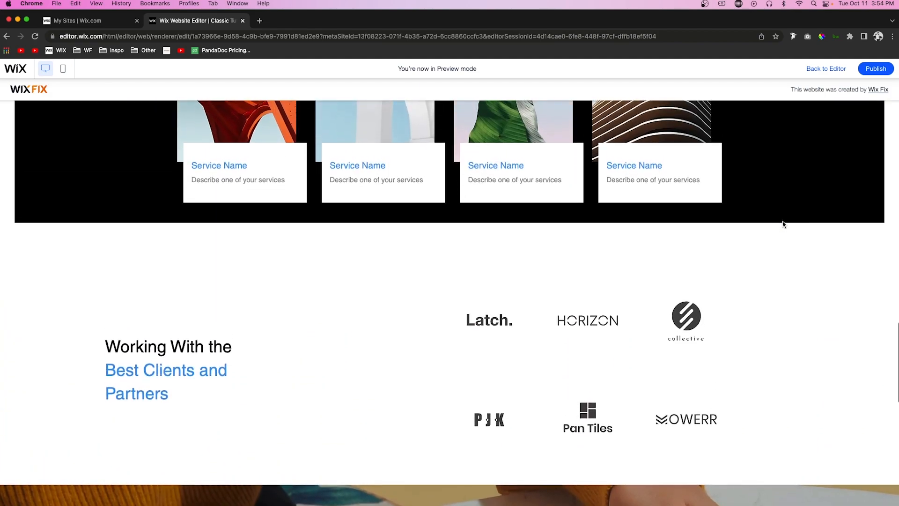